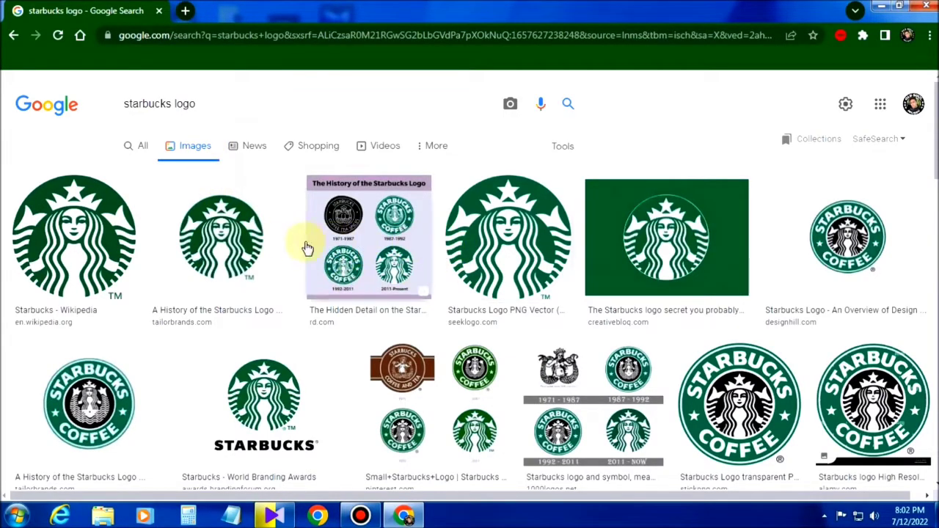
Open the seeklogo Starbucks logo from the image results and save the image to the desktop as SAMPLE.
click(473, 251)
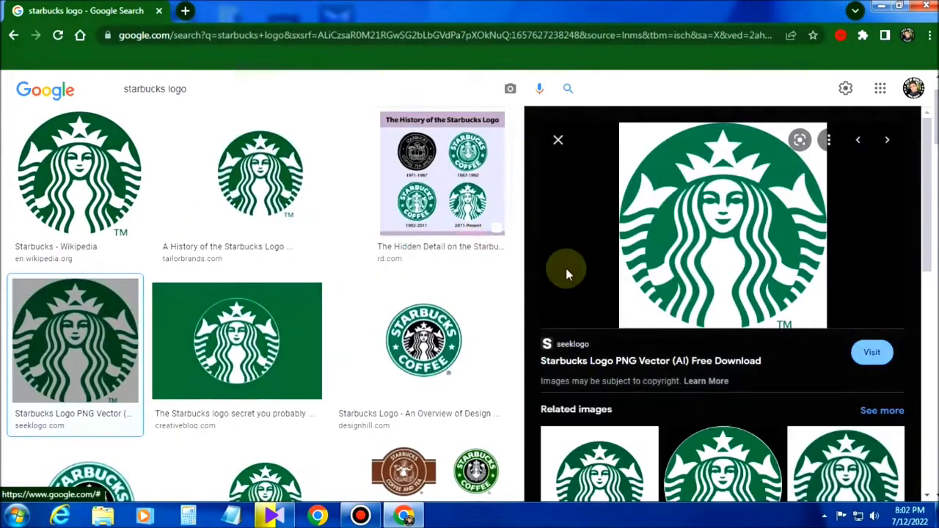
right_click(705, 212)
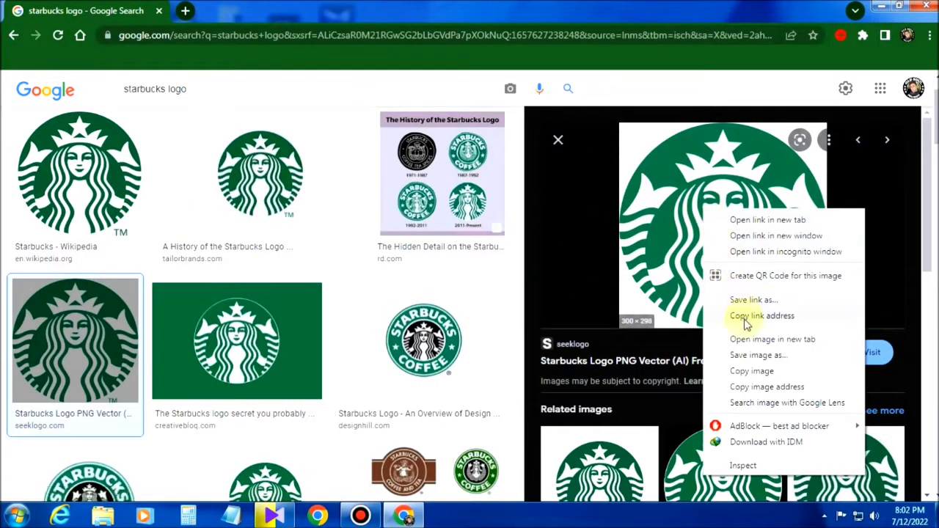
click(756, 357)
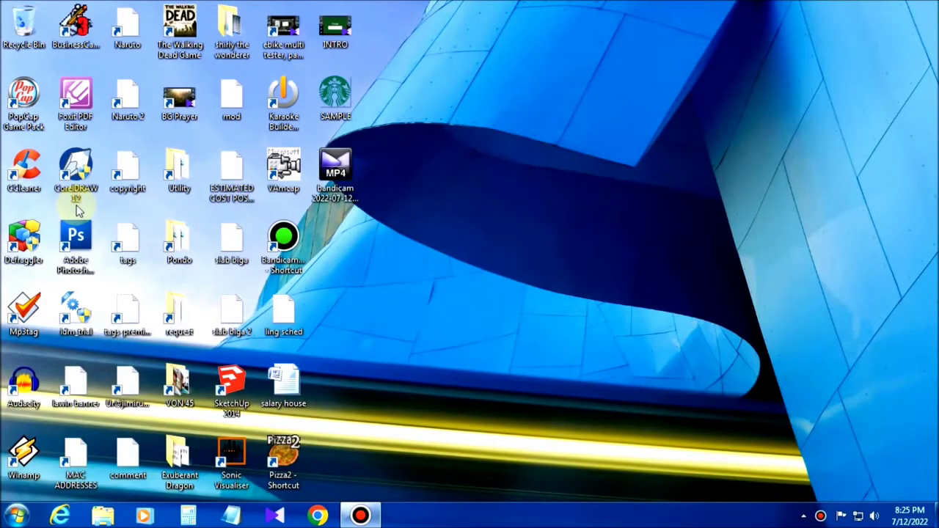
Launch CorelDRAW 12 and start a new blank graphic.
double_click(77, 200)
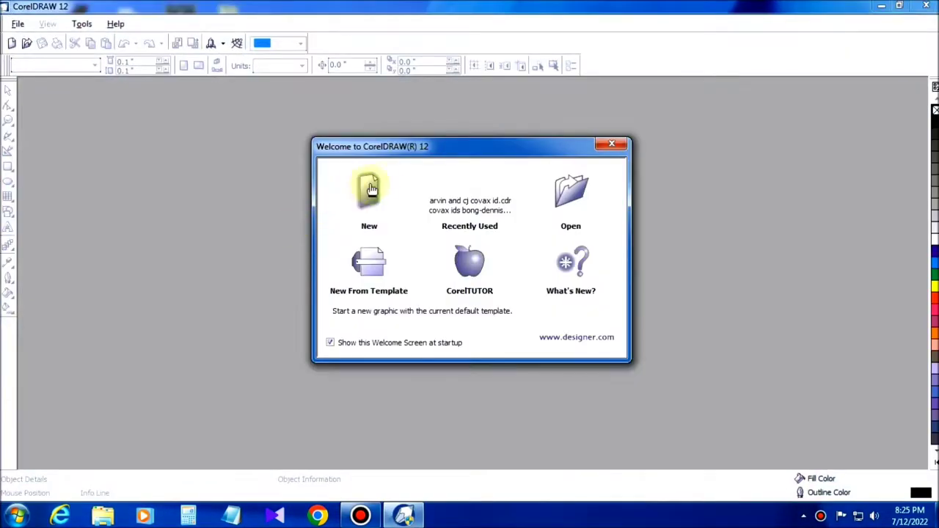
click(371, 190)
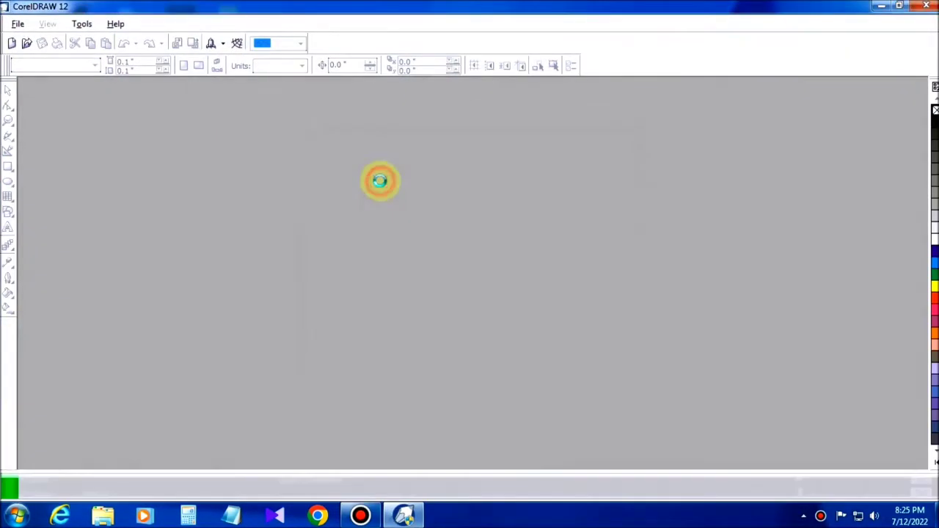
Import the SAMPLE PNG image from the desktop and place it at its original size around the middle of the page.
click(31, 24)
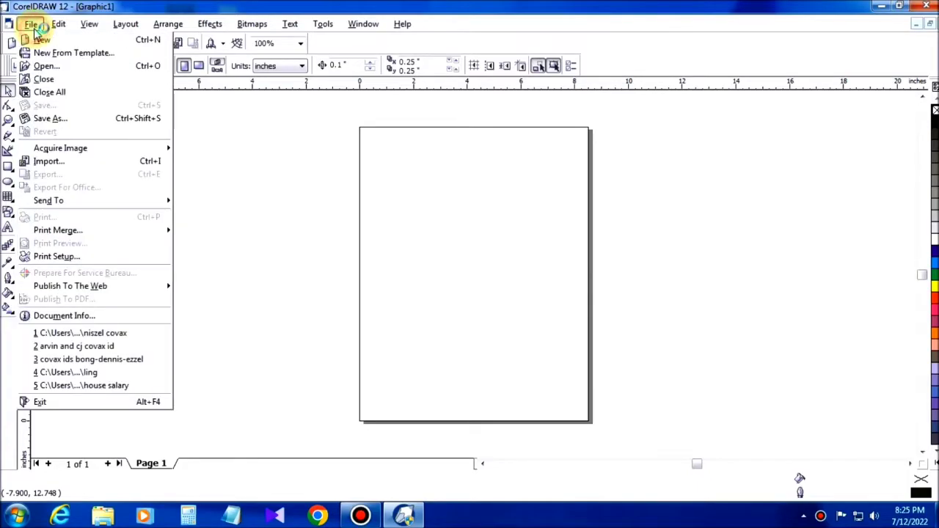
click(74, 165)
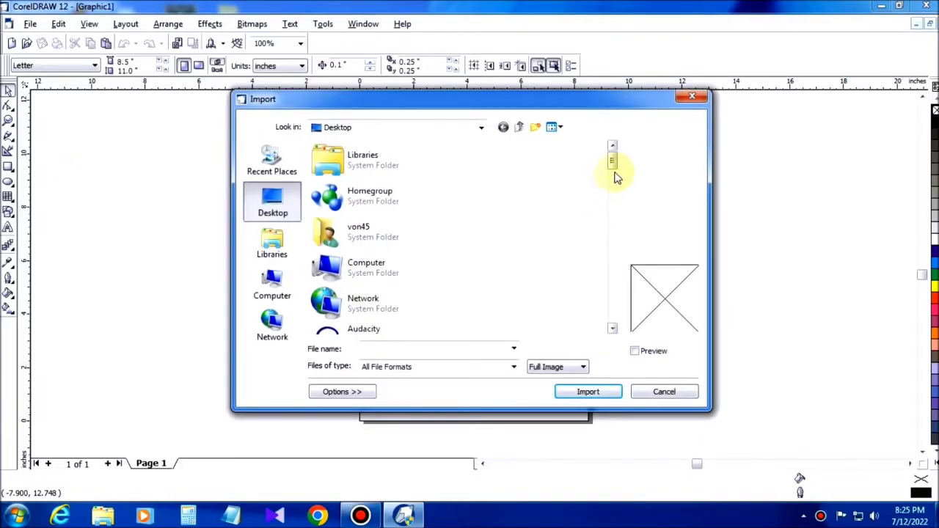
drag(614, 167, 614, 295)
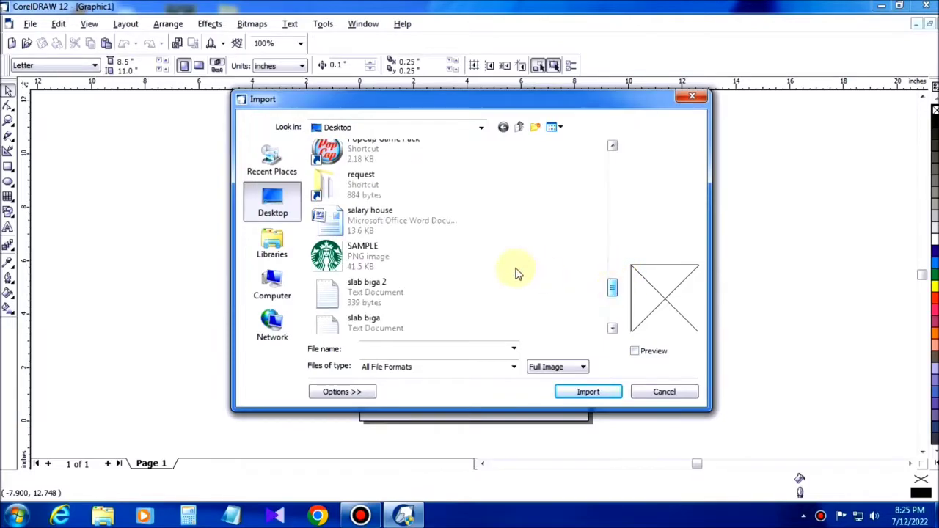
click(375, 257)
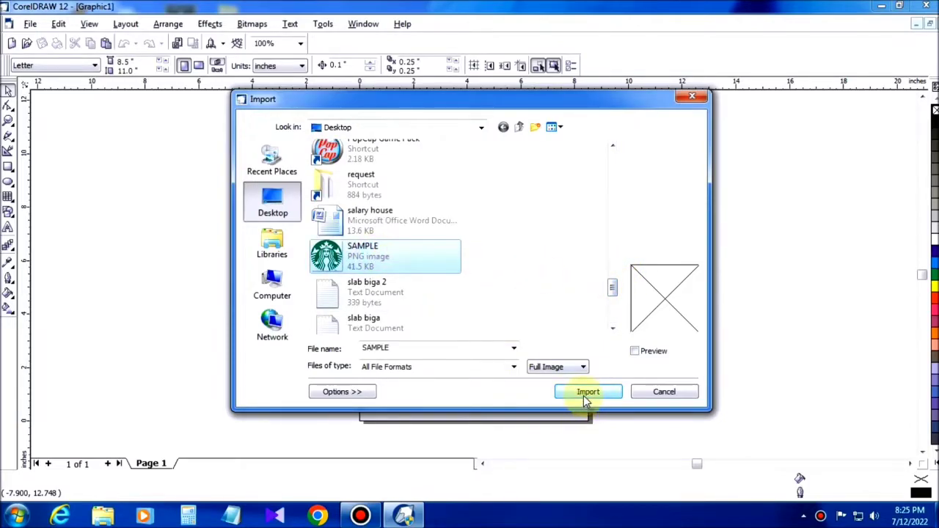
click(586, 396)
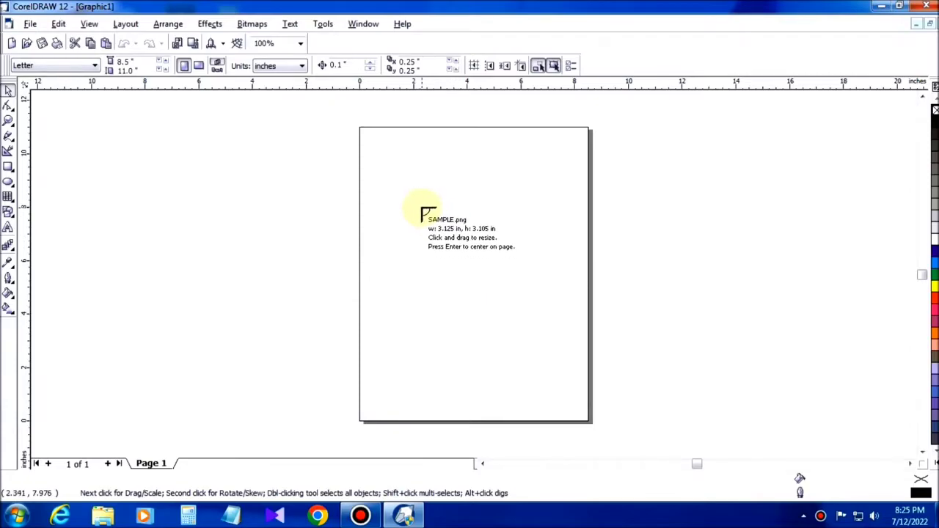
click(422, 209)
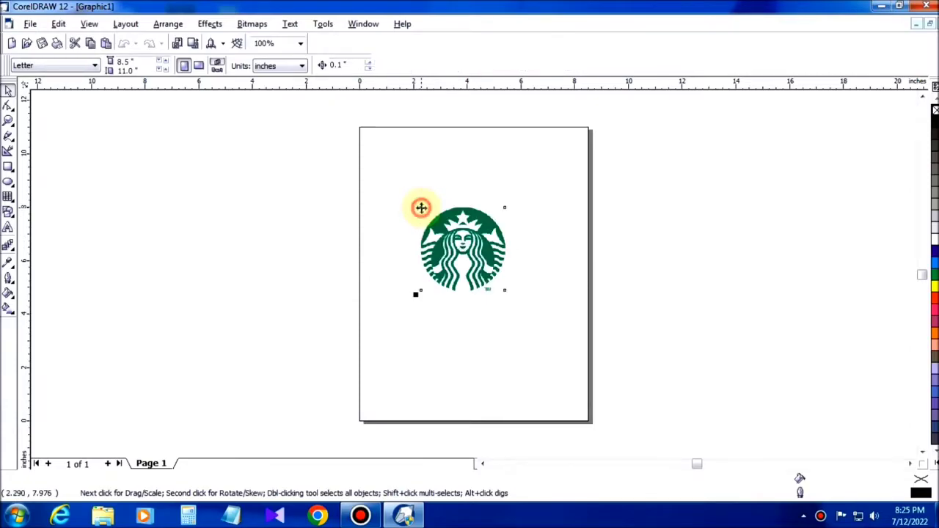
click(636, 195)
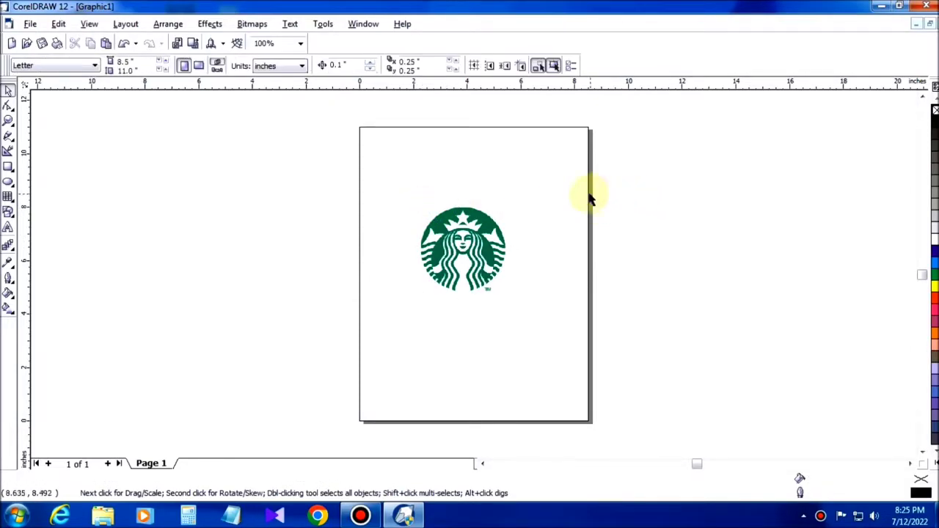
Set the page size to 6 by 6 inches.
double_click(150, 62)
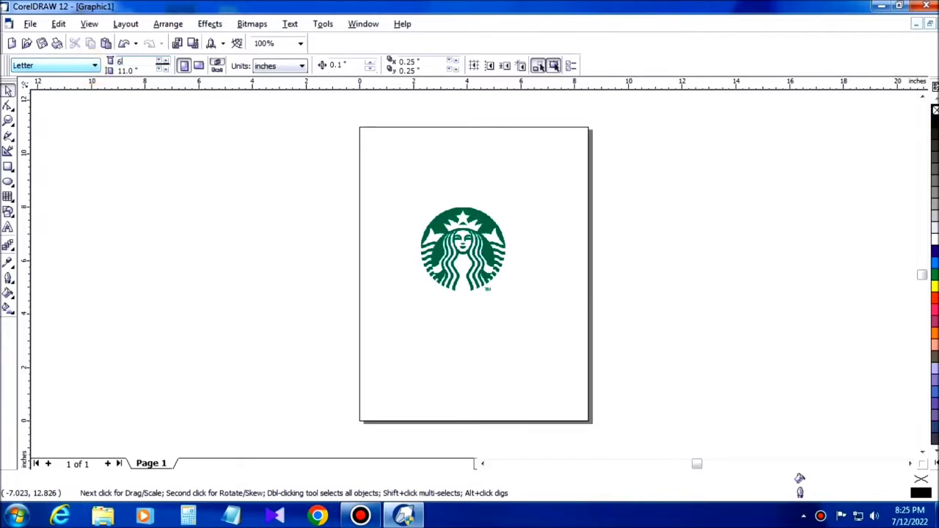
text(6)
key(Return)
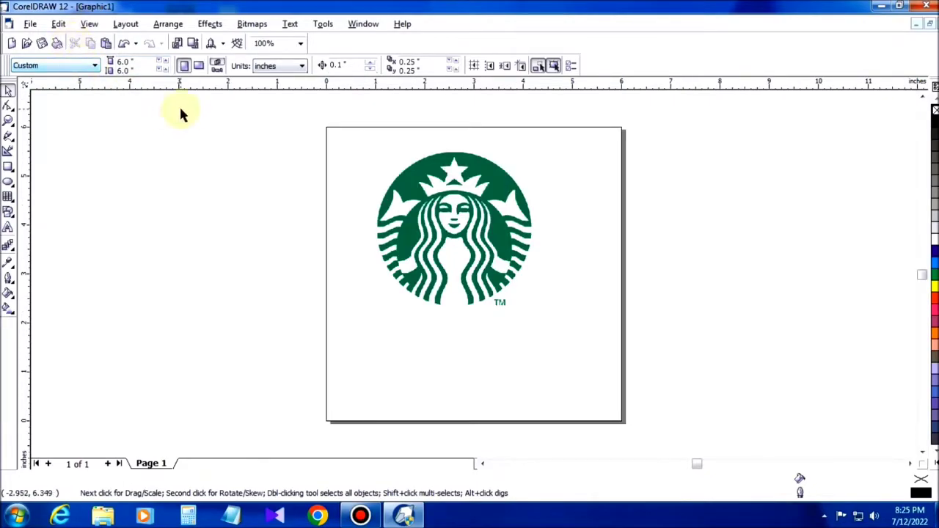
Add a vertical guideline at x = 3 inches and a horizontal guideline at y = 3 inches.
drag(30, 211, 452, 227)
drag(58, 63, 12, 66)
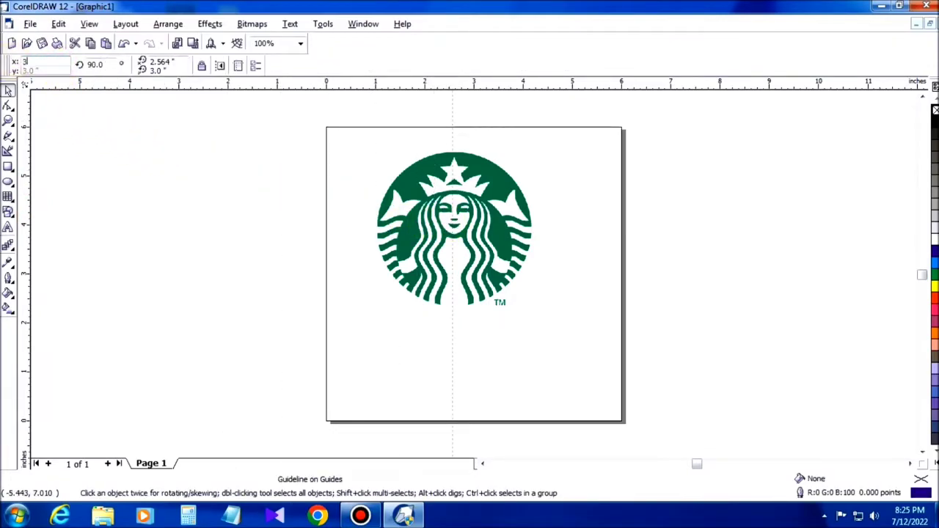
drag(314, 89, 335, 268)
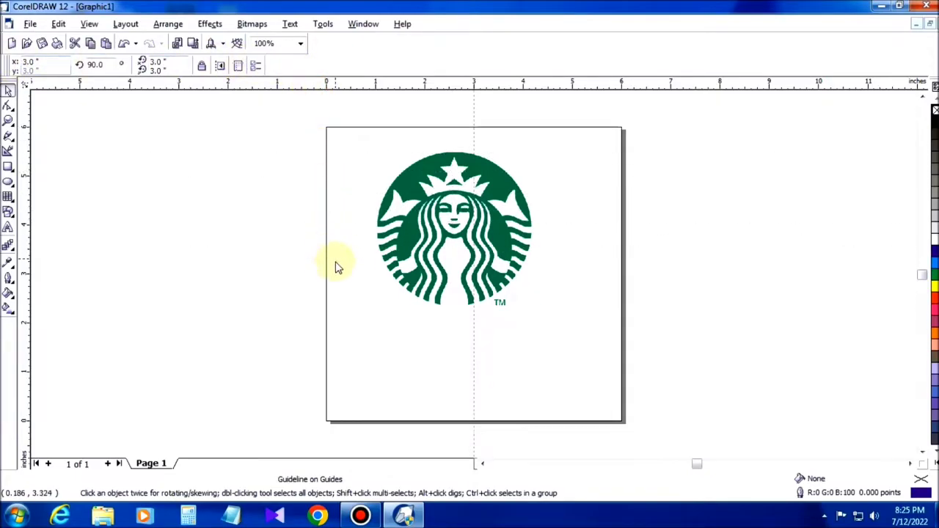
double_click(55, 70)
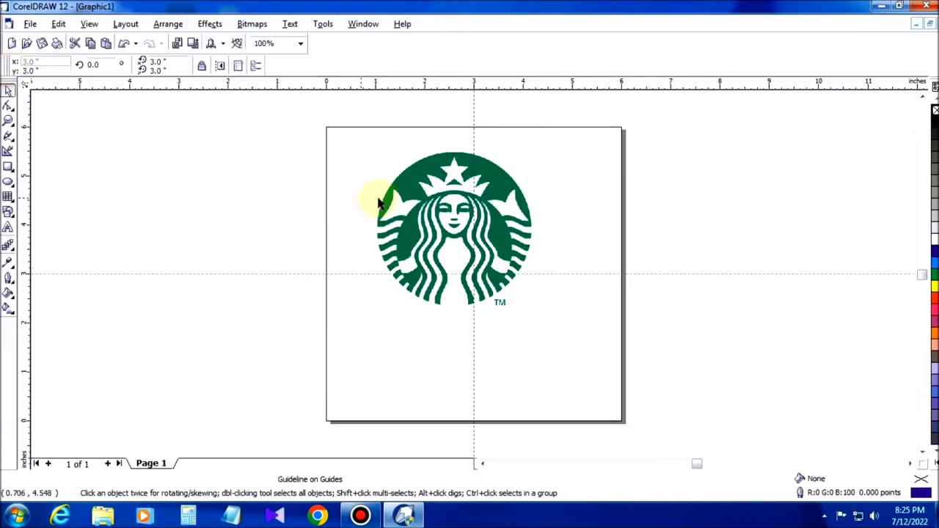
Enable Snap To Guidelines and move the logo so its centre sits at the intersection of the two guidelines.
click(442, 201)
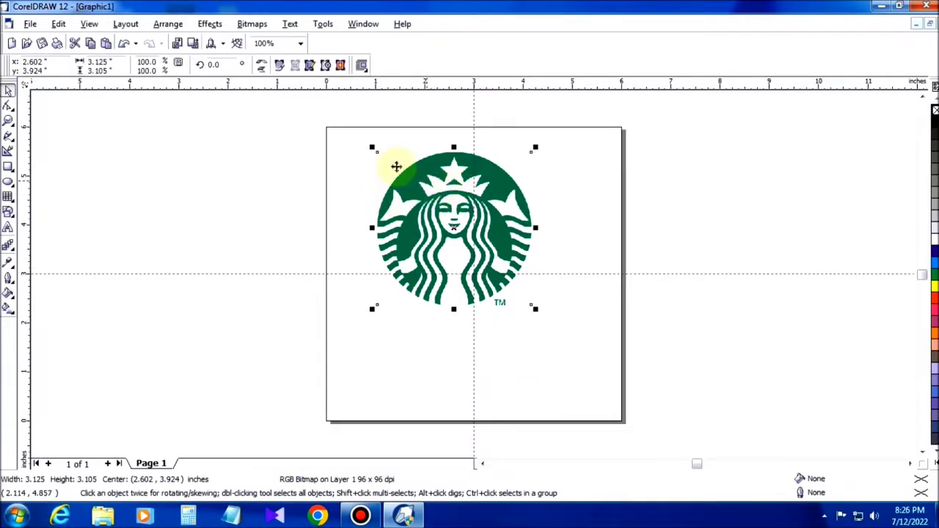
click(89, 24)
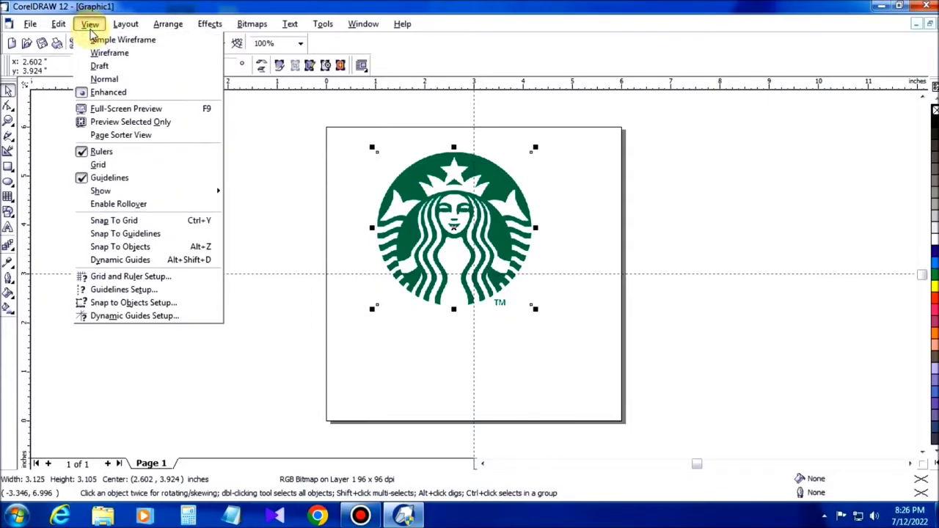
click(149, 233)
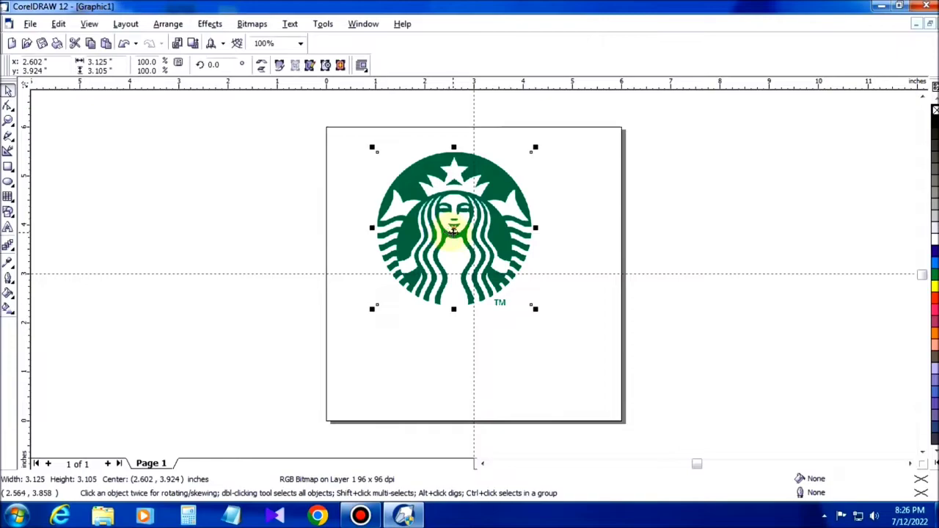
drag(453, 232, 474, 271)
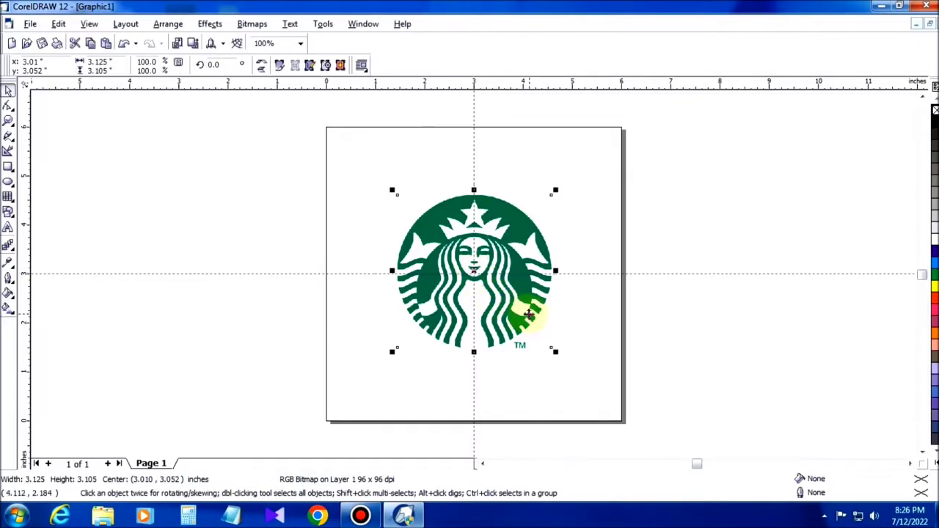
click(589, 318)
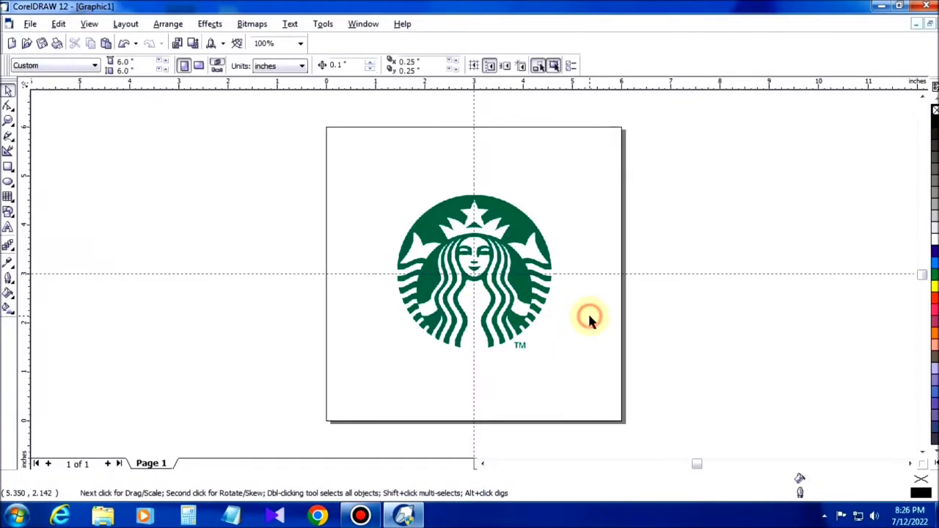
Scale the logo proportionally from its centre to about 5.74 by 5.70 inches so it nearly fills the page.
click(534, 302)
drag(557, 352, 637, 418)
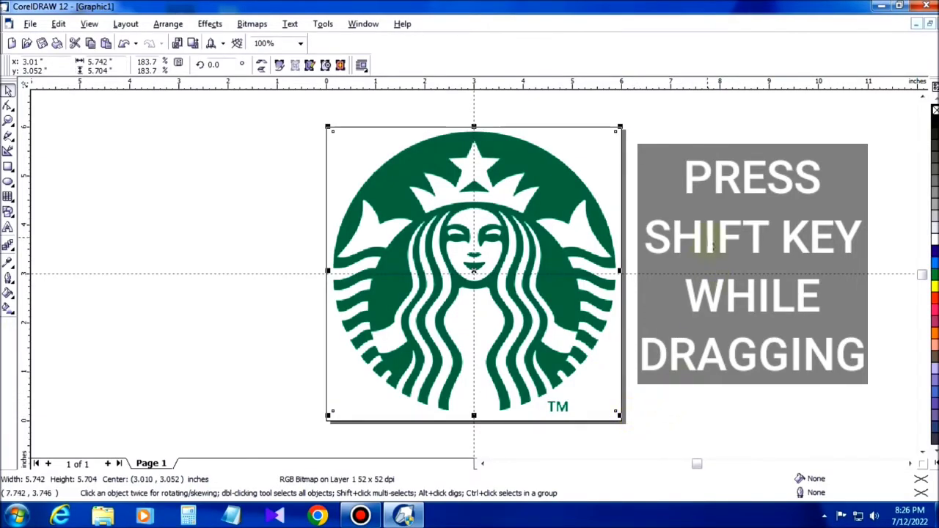
click(706, 236)
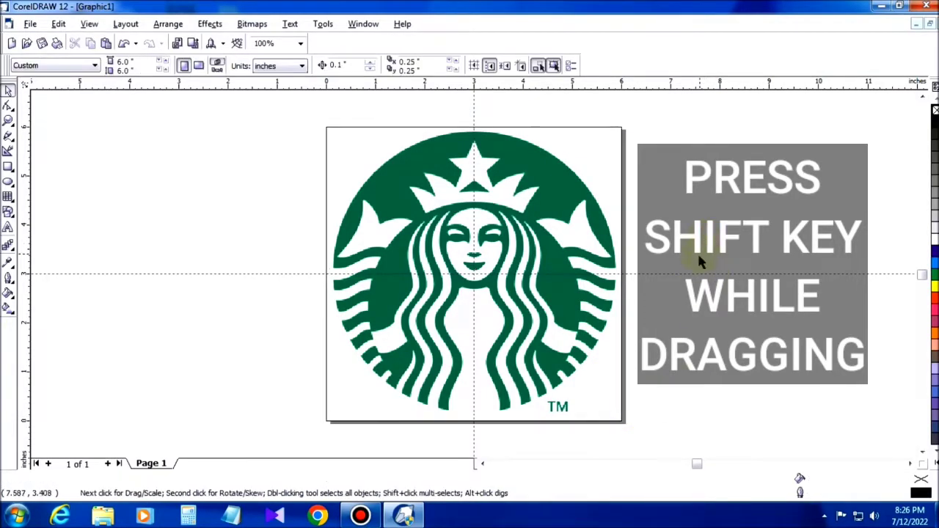
Draw a circle about 5.8 inches in diameter with the Ellipse tool, centred on the guideline intersection, around the logo's outer edge.
click(8, 183)
click(472, 289)
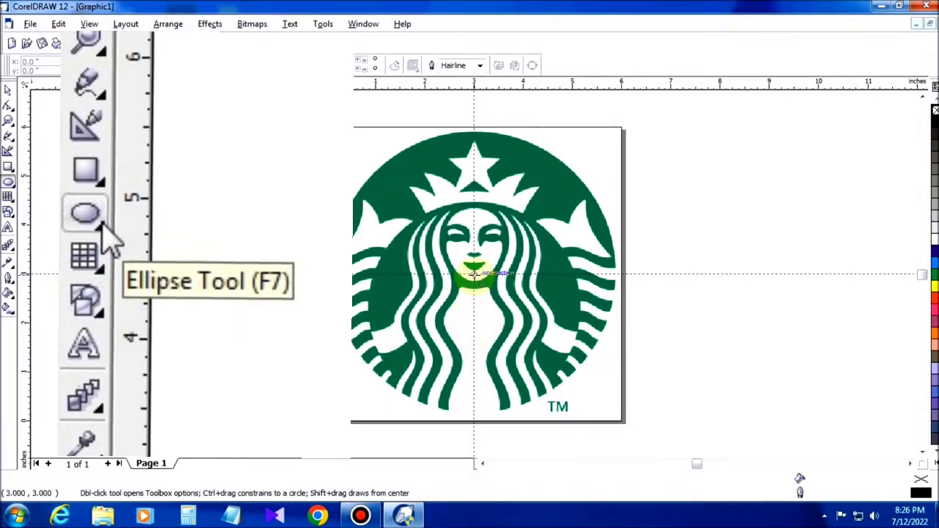
drag(473, 274, 616, 407)
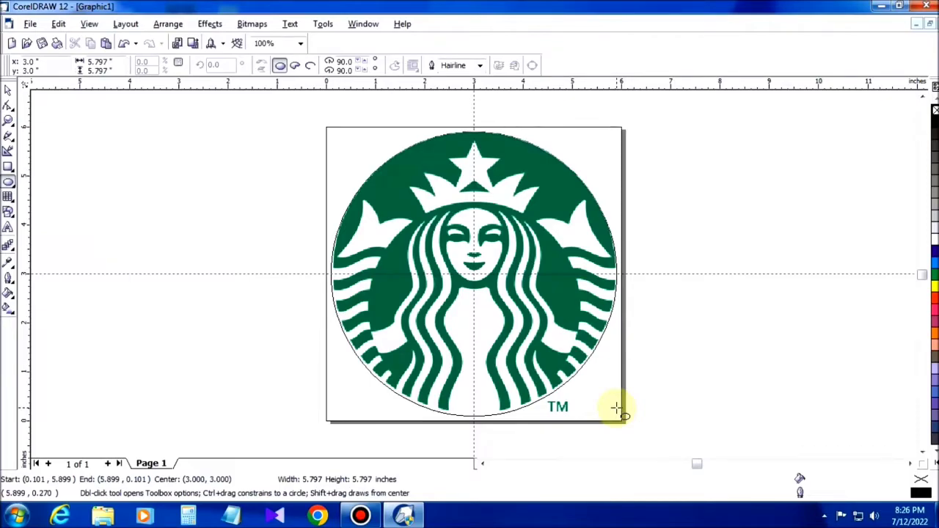
drag(616, 408, 617, 408)
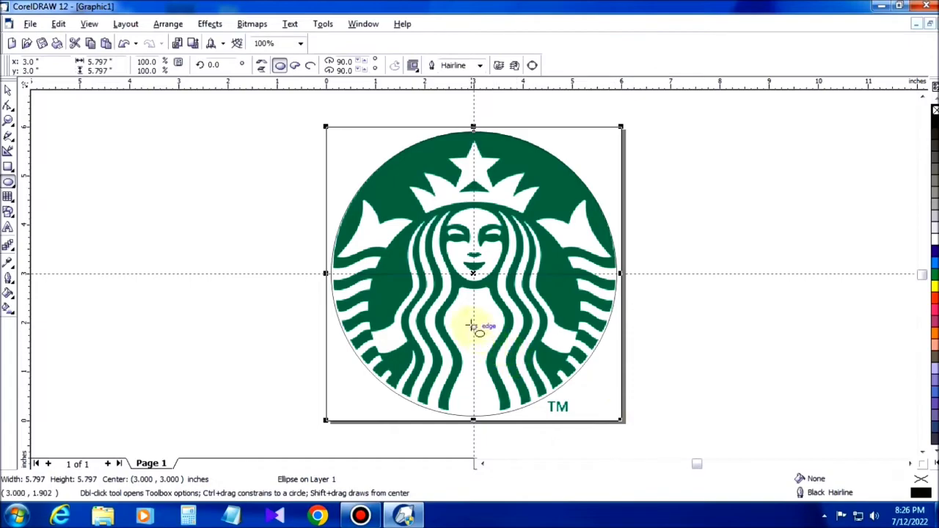
Draw an inner circle about 4.28 inches in diameter and move it up to follow the arc above the siren's head.
drag(473, 319, 565, 425)
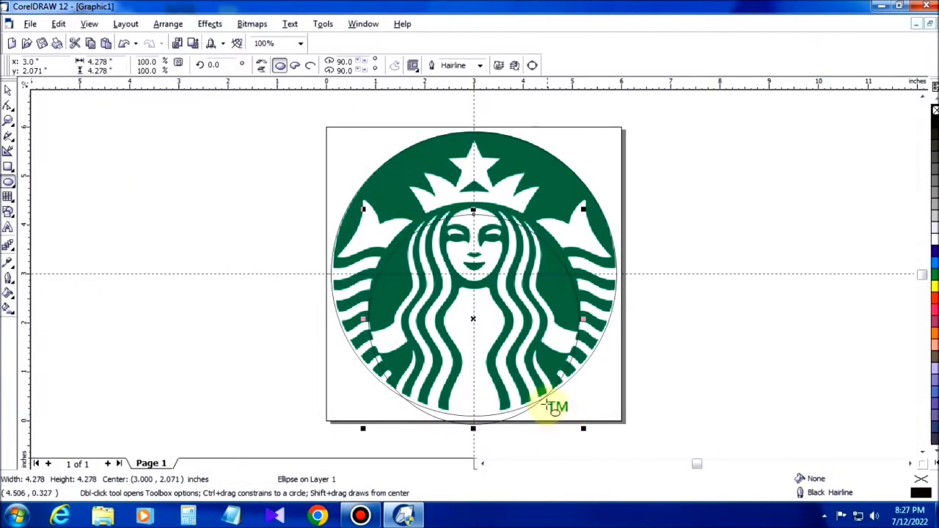
drag(473, 317, 478, 307)
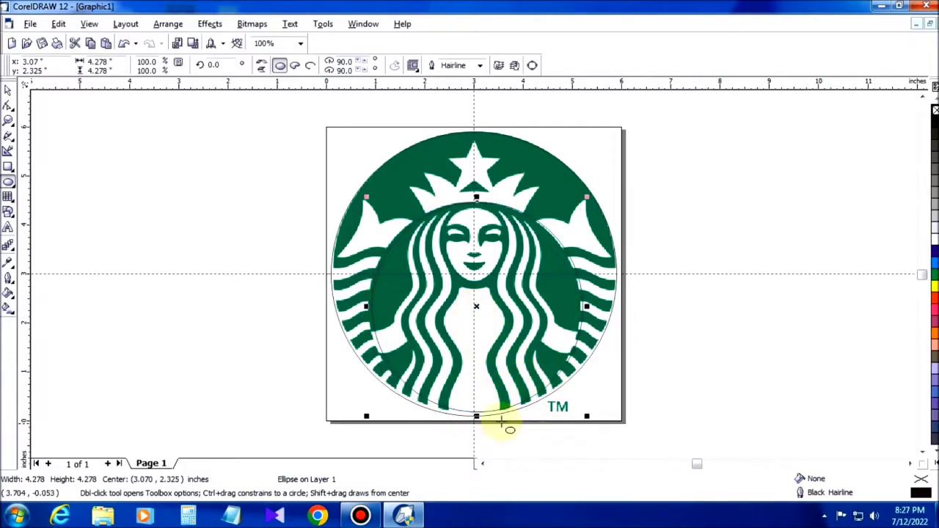
click(476, 413)
click(496, 413)
click(474, 410)
Resize the outer circle to about 5.74 by 5.70 inches so it matches the logo's outer edge.
key(space)
click(516, 151)
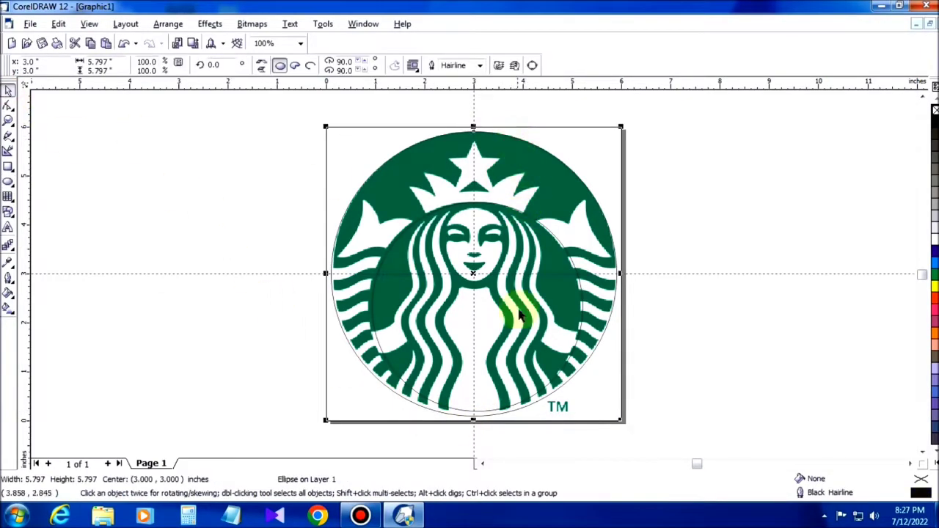
drag(475, 418, 478, 417)
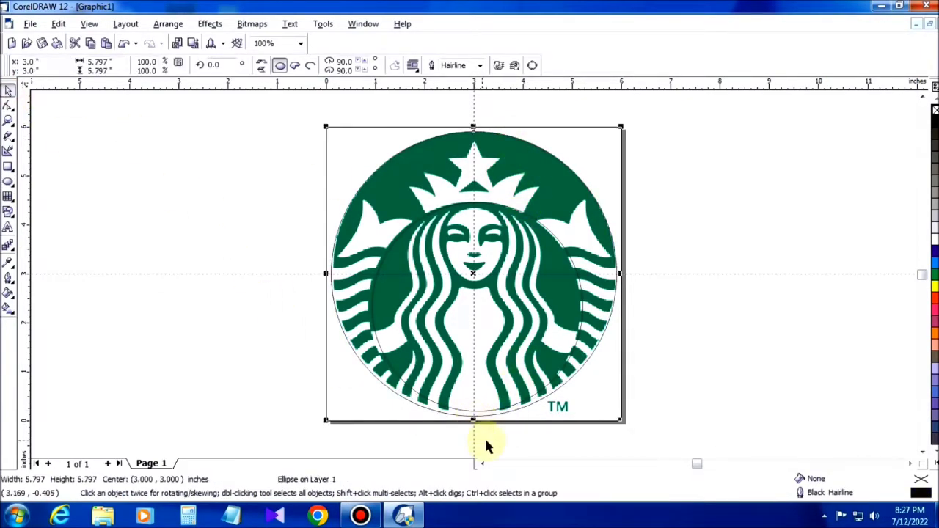
drag(332, 274, 335, 273)
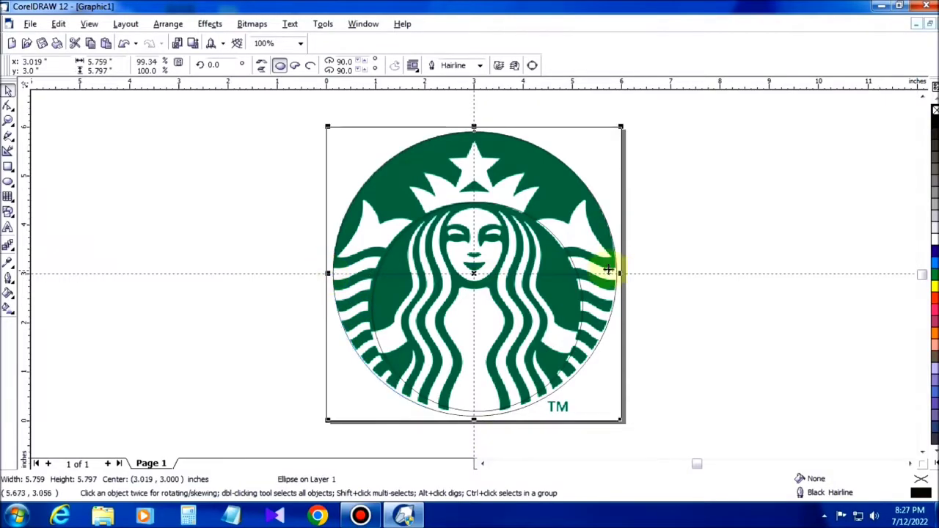
drag(474, 419, 478, 408)
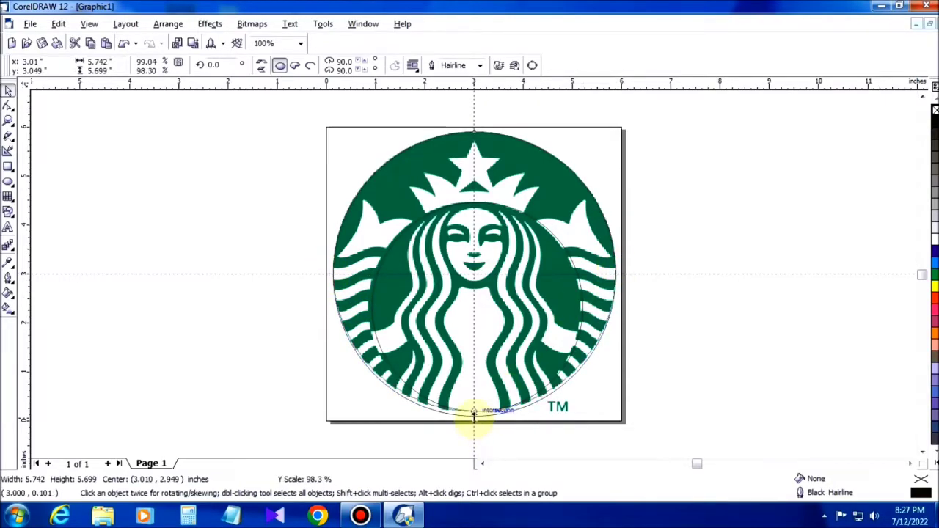
click(707, 330)
Adjust the inner circle to about 4.29 by 4.26 inches to fit the logo's inner ring.
click(583, 304)
drag(584, 305, 584, 307)
drag(367, 306, 363, 306)
click(682, 254)
Change the outline colour of the outer and inner circles to yellow.
click(565, 179)
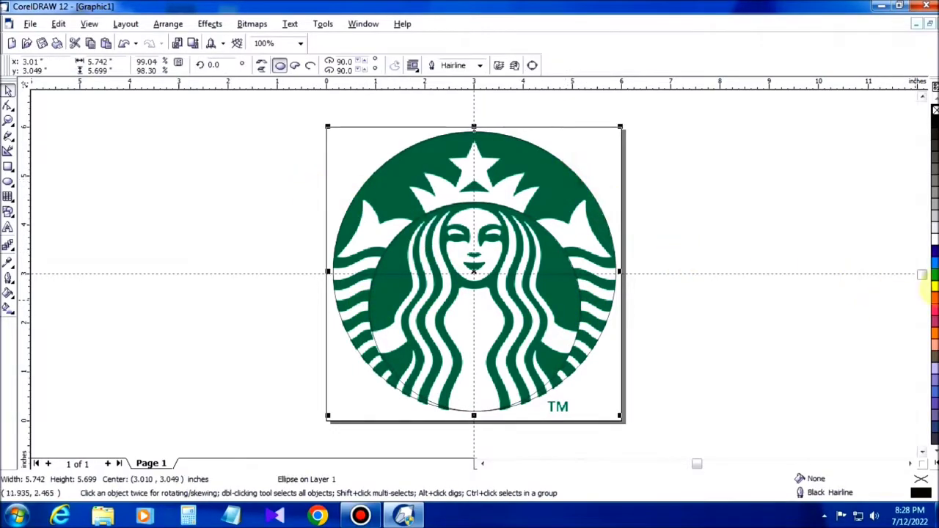
click(578, 297)
right_click(934, 286)
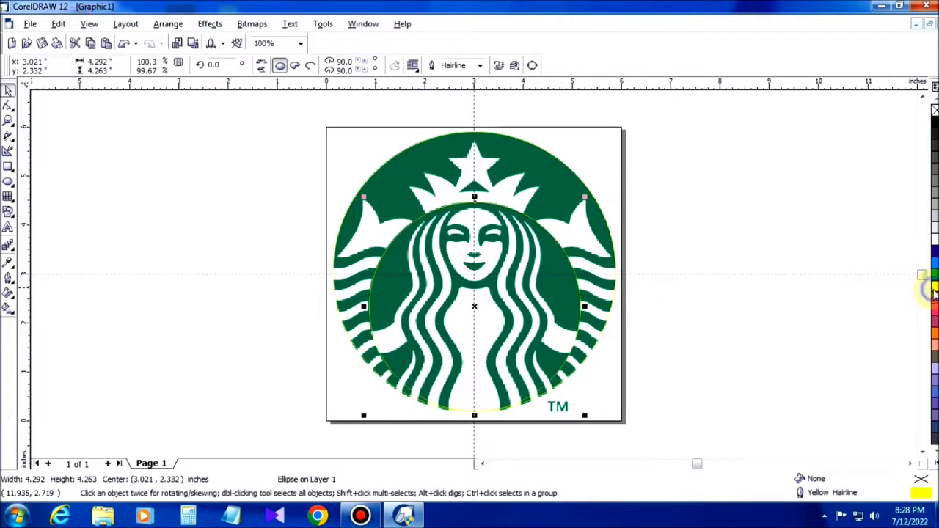
Trace the white tail fin at the logo's upper left as a closed five-node straight-sided shape with the Bezier tool and outline it red.
click(739, 219)
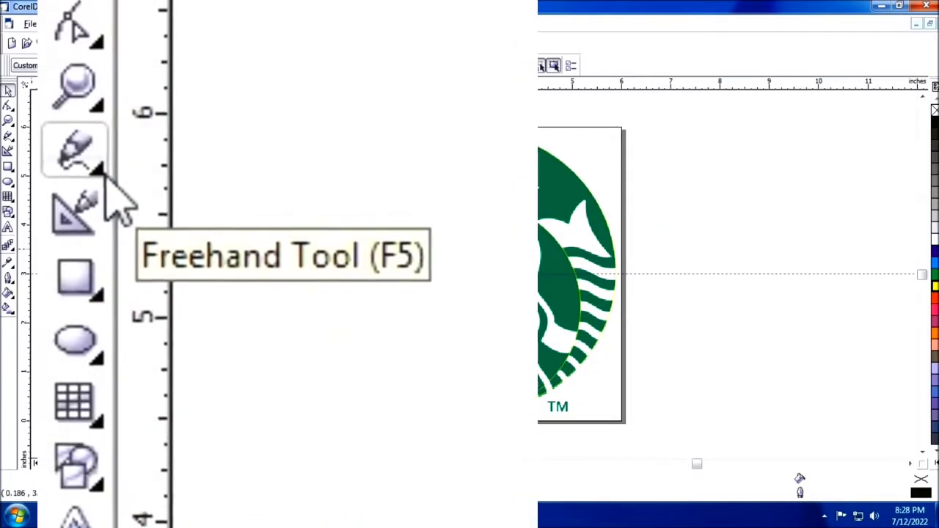
scroll(335, 252, up, 3)
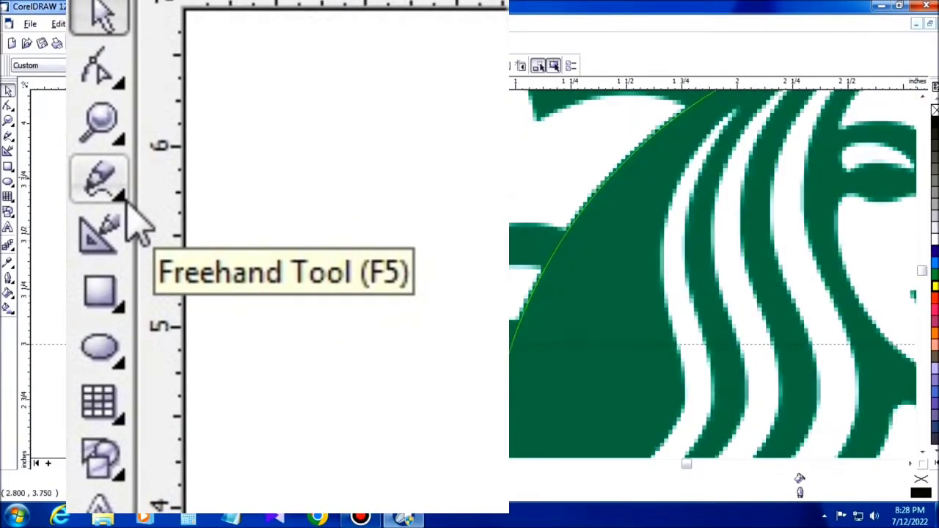
scroll(924, 99, up, 3)
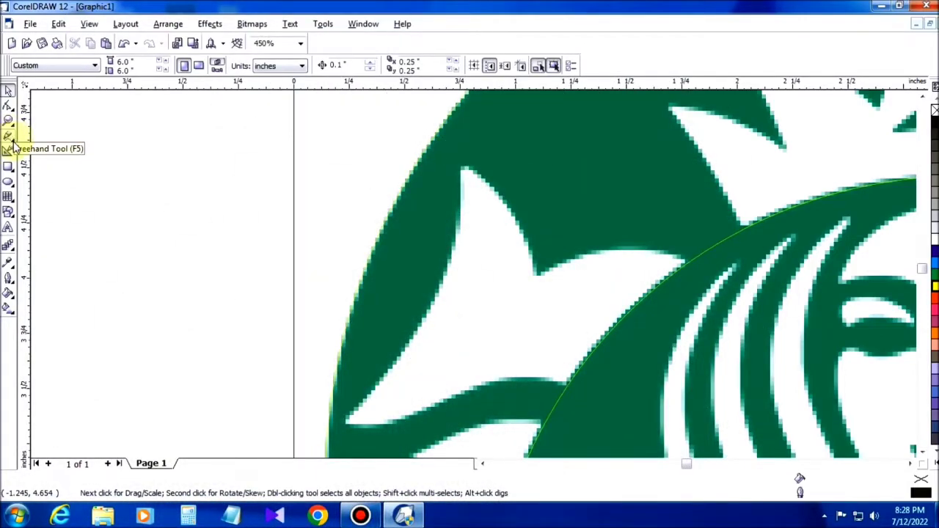
click(12, 143)
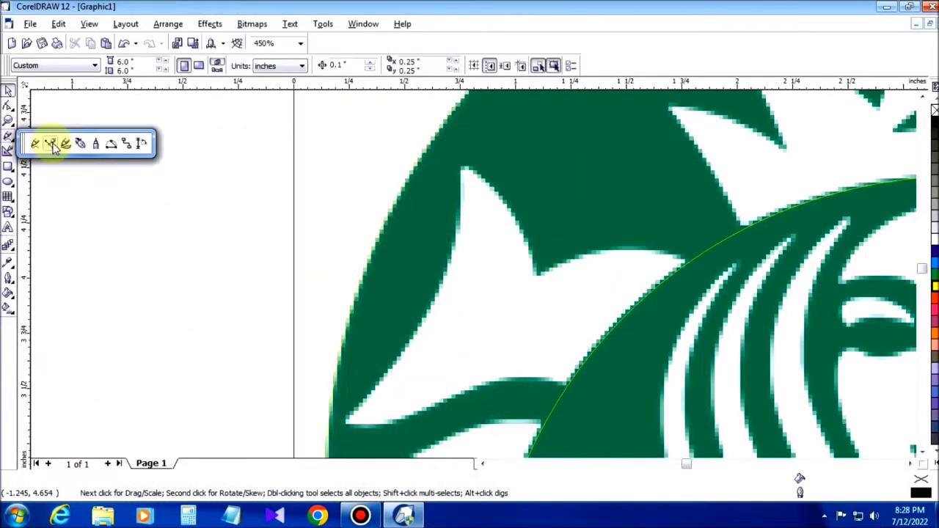
click(51, 143)
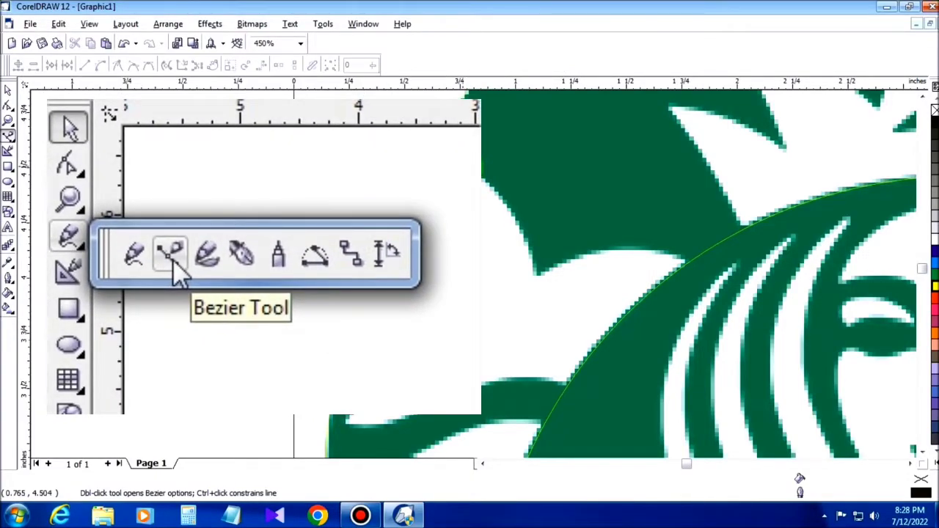
click(551, 273)
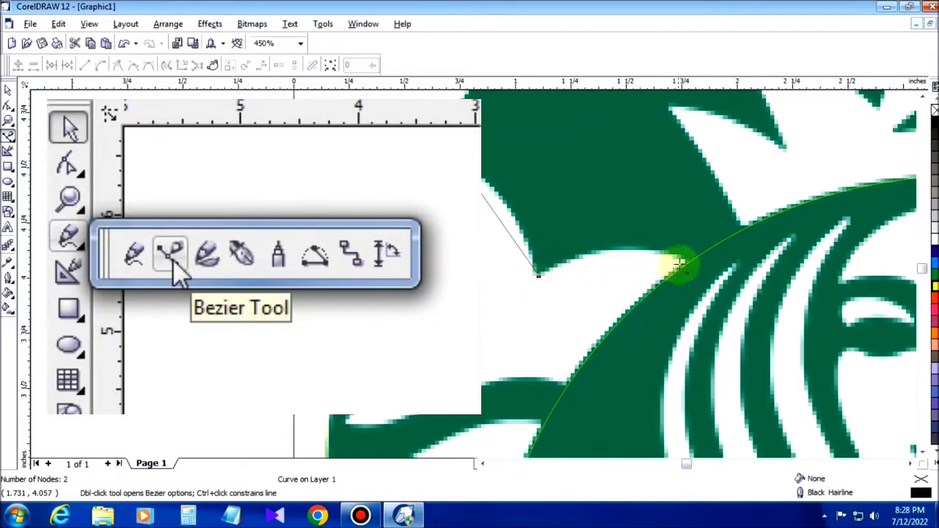
click(682, 264)
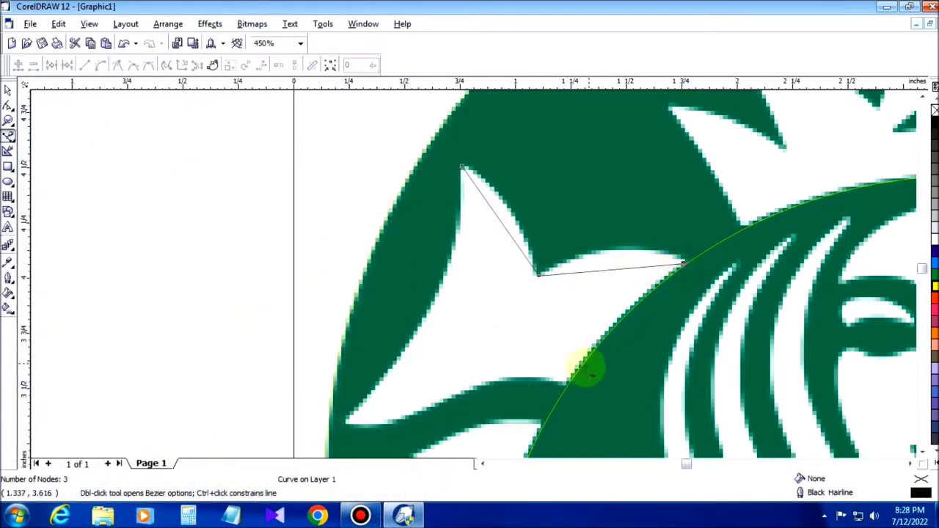
click(565, 389)
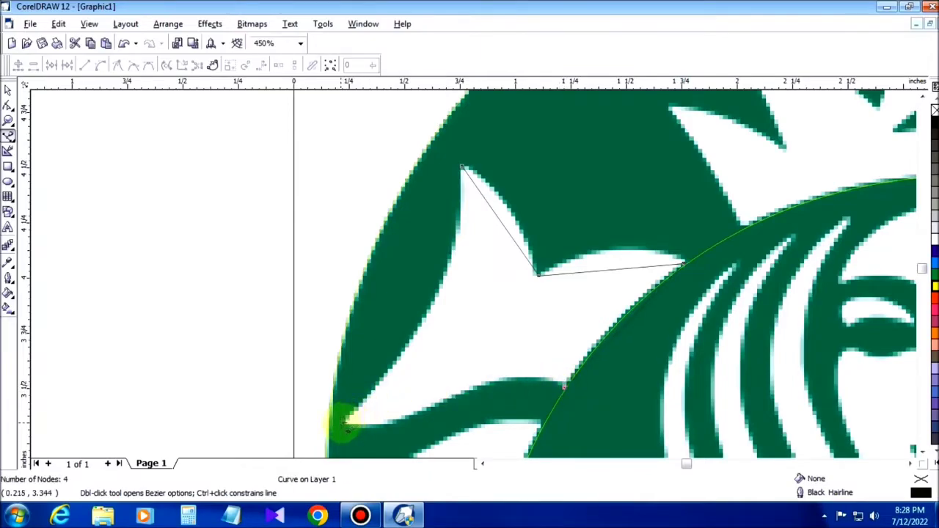
click(340, 422)
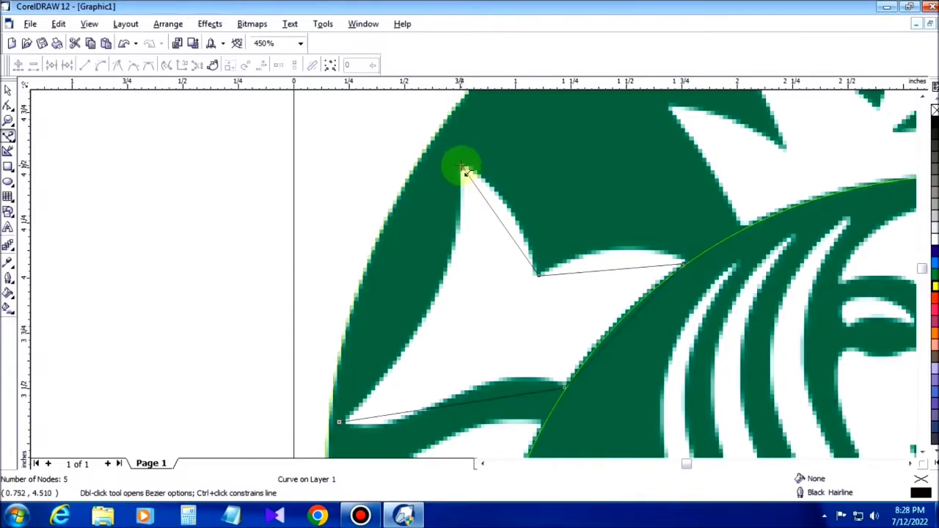
right_click(934, 289)
right_click(935, 298)
Convert the two upper edges of the tail fin shape, either side of its notch, to curves and bend them to match the image.
click(7, 106)
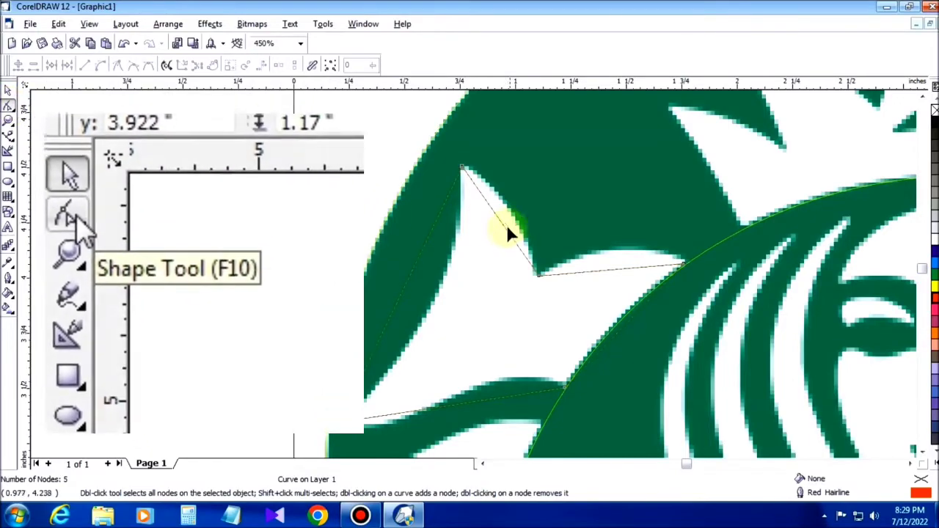
click(505, 228)
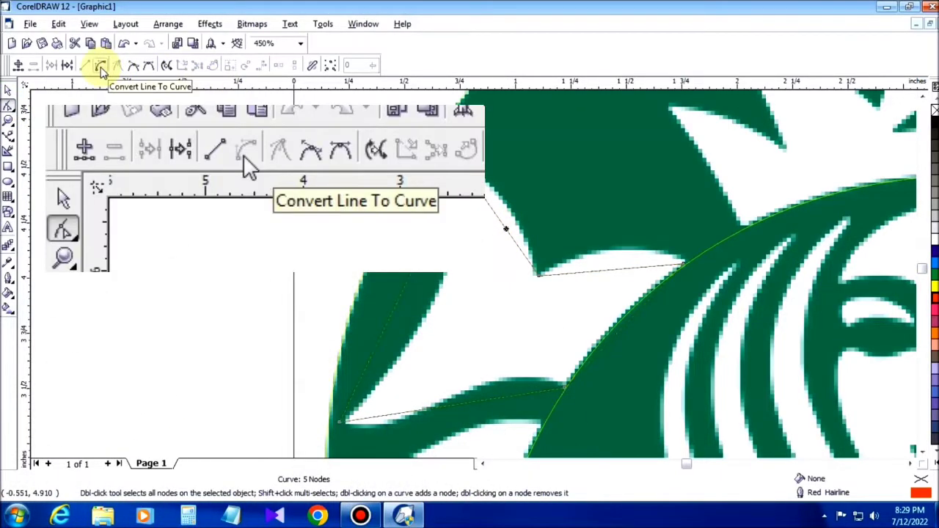
click(101, 68)
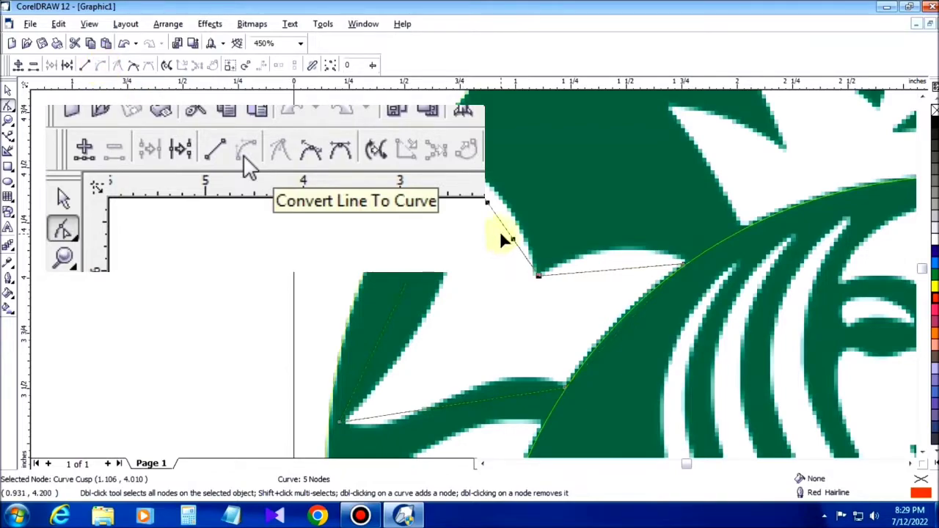
drag(506, 234, 514, 219)
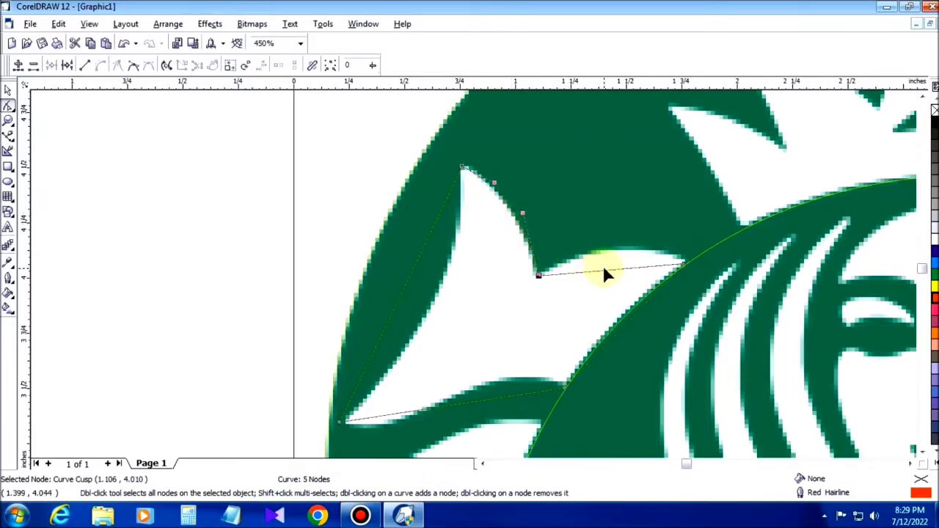
click(604, 268)
click(602, 270)
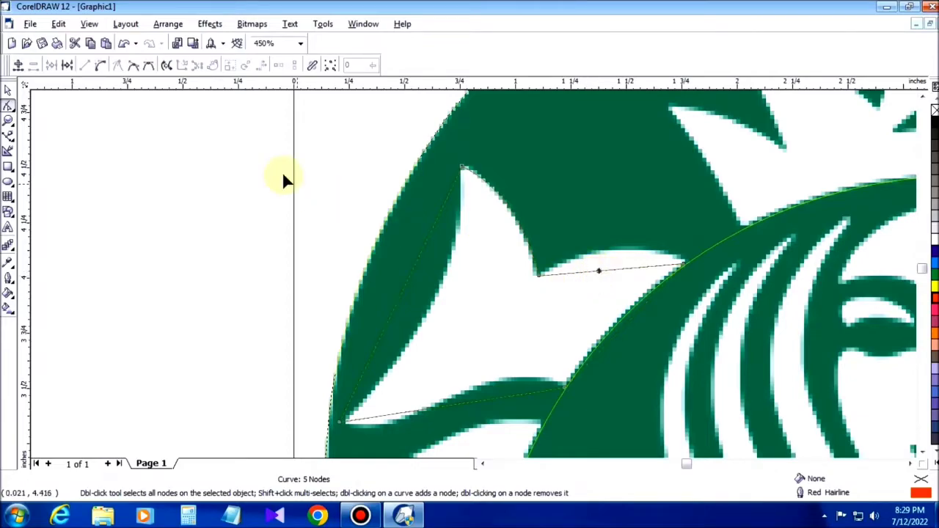
click(101, 64)
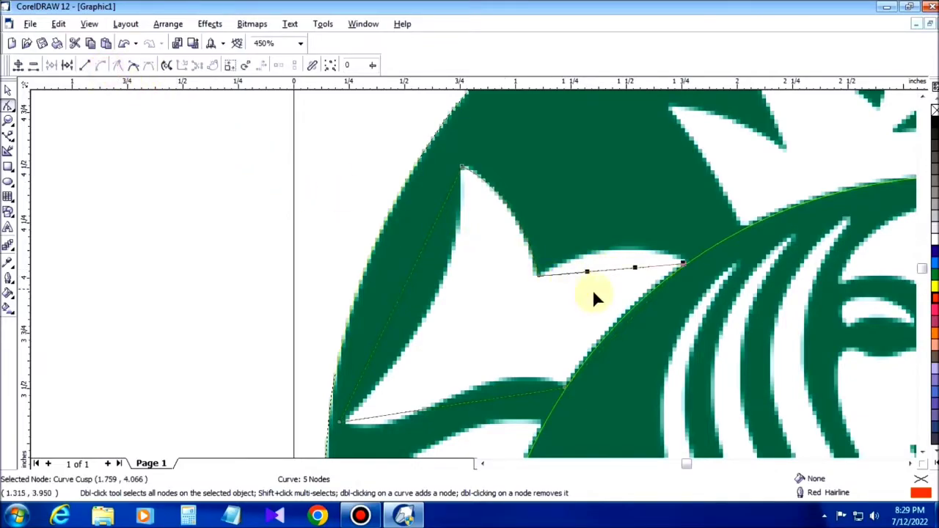
drag(617, 271, 616, 249)
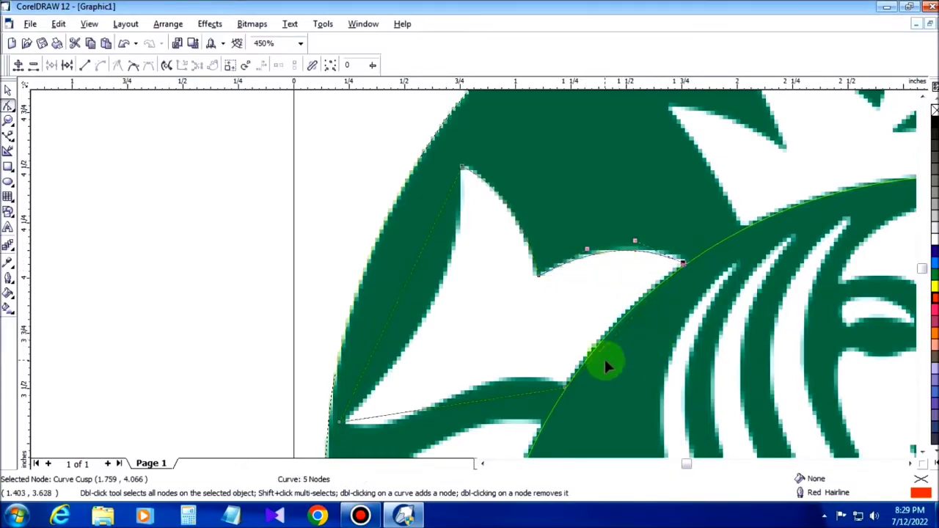
Convert the tail fin shape's edge beside the inner circle to a curve and bend it to follow the circle's arc.
click(616, 333)
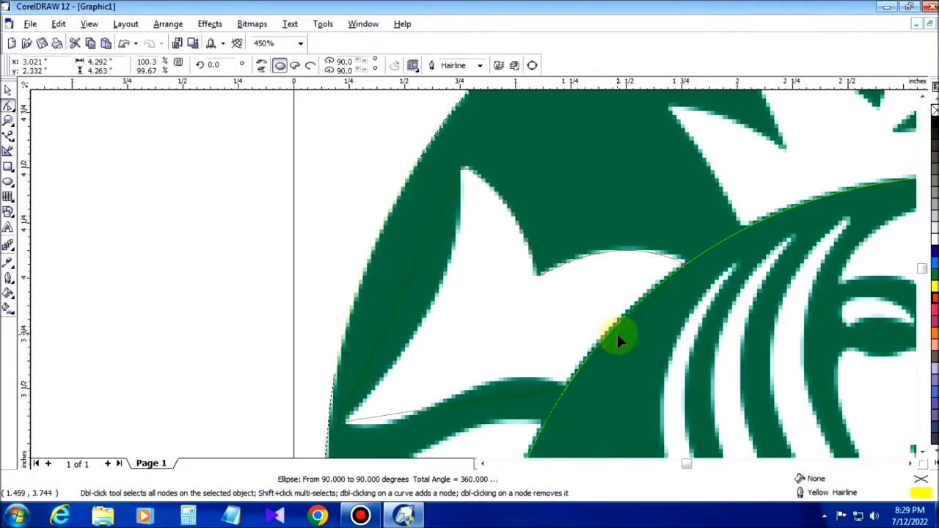
click(616, 334)
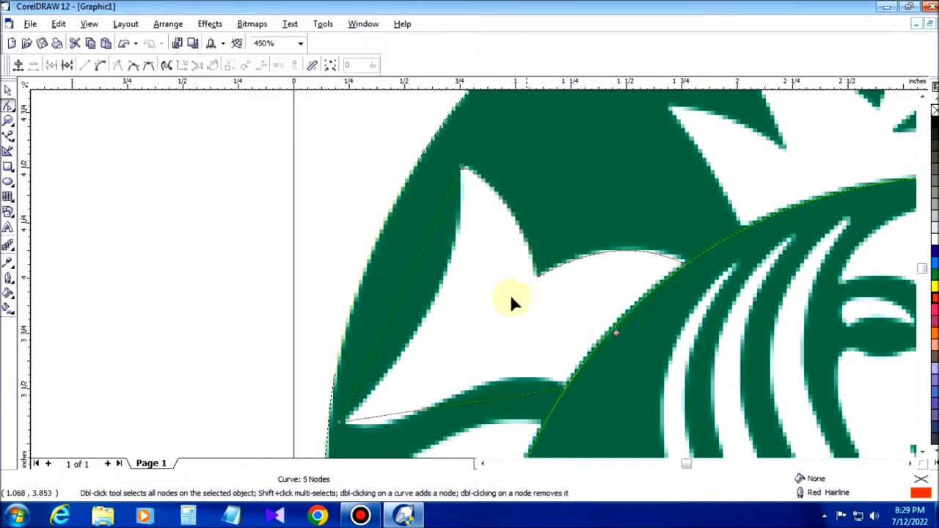
click(100, 64)
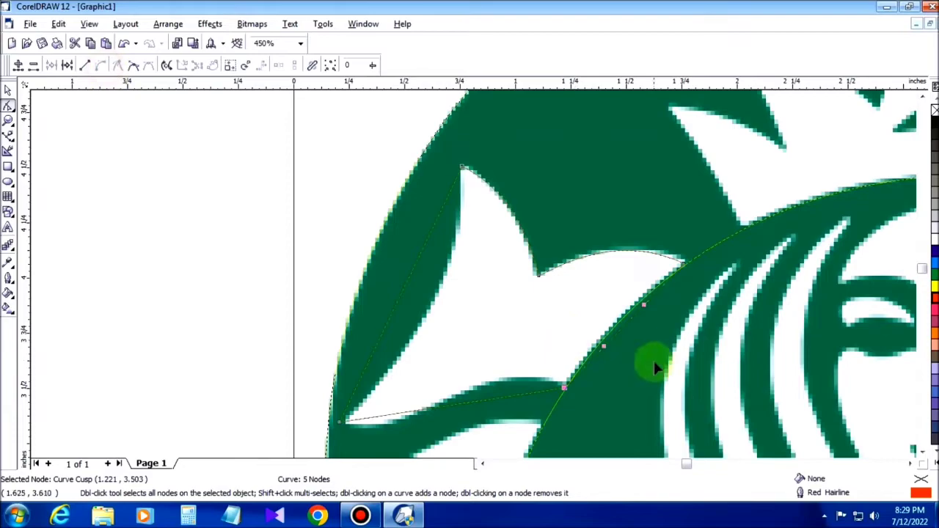
drag(620, 334, 615, 333)
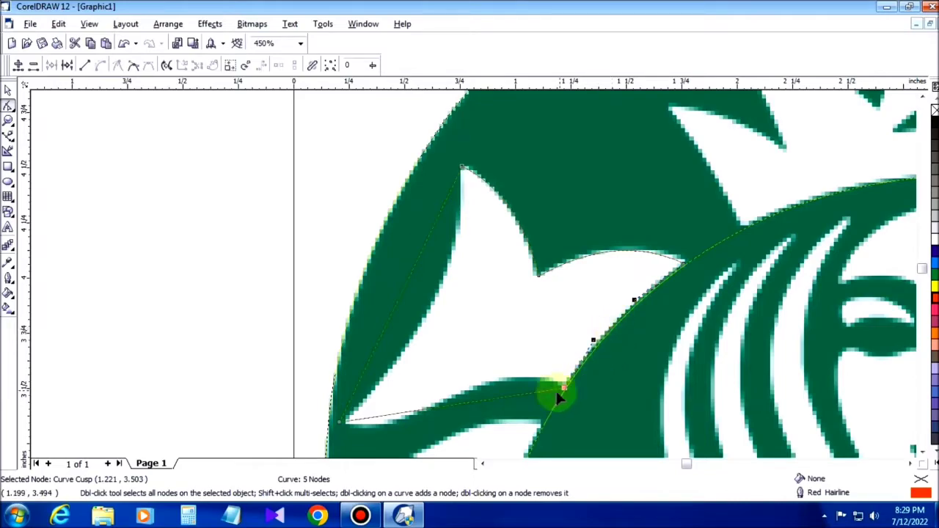
Convert the tail fin shape's lower edge to a curve and adjust both handles into an S-bend matching the fin's wavy underside.
click(497, 394)
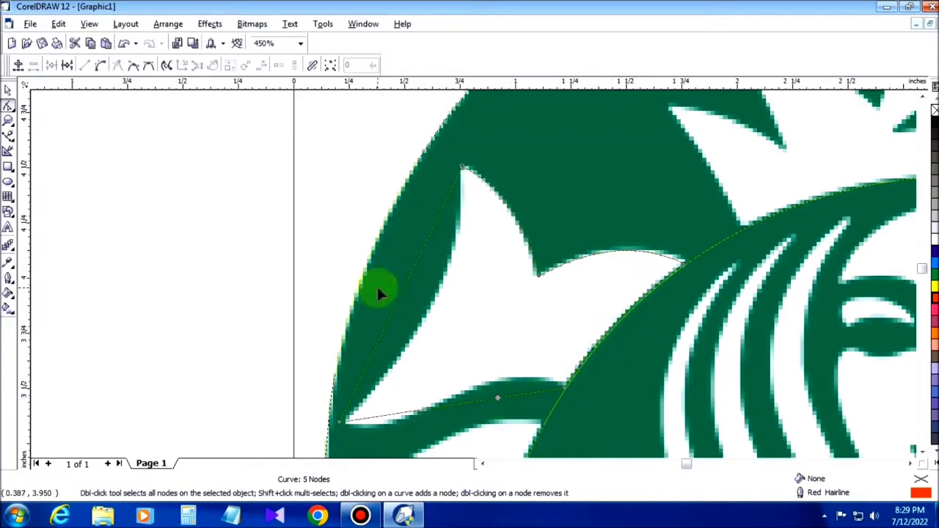
click(99, 66)
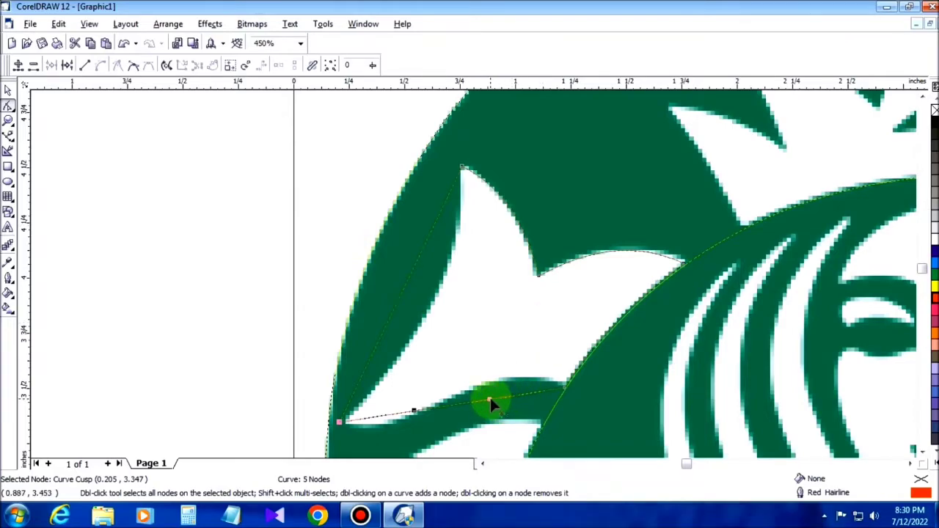
drag(489, 401, 498, 361)
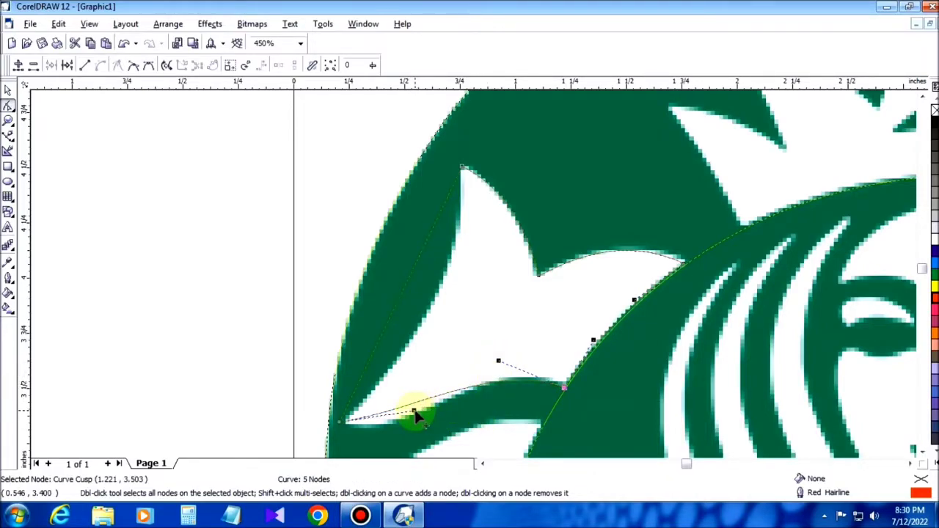
drag(414, 414, 417, 440)
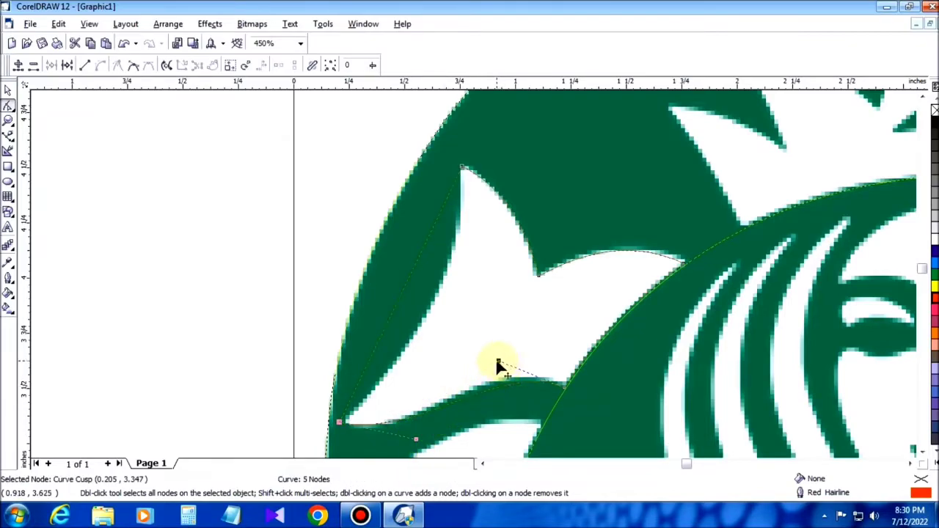
drag(498, 362, 479, 353)
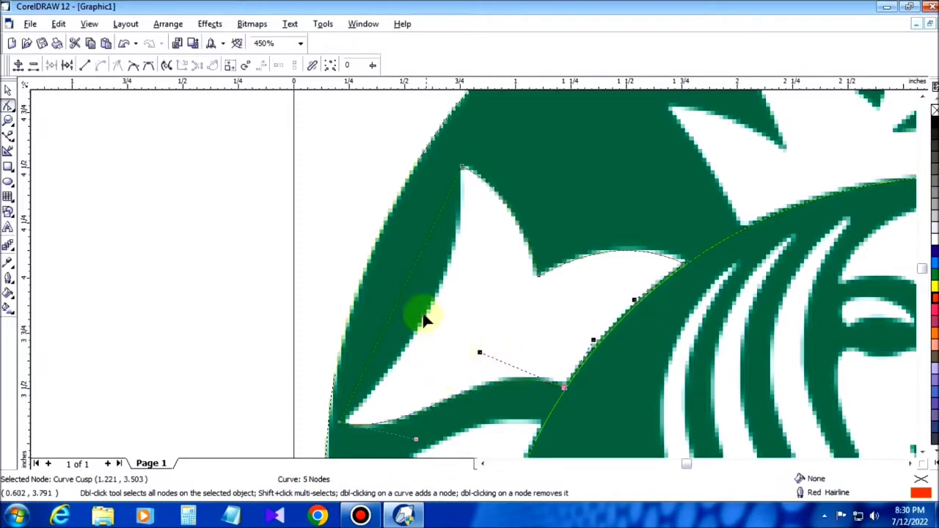
Convert the tail fin shape's outer left edge to a curve and bend it inward to follow the white fin.
click(404, 286)
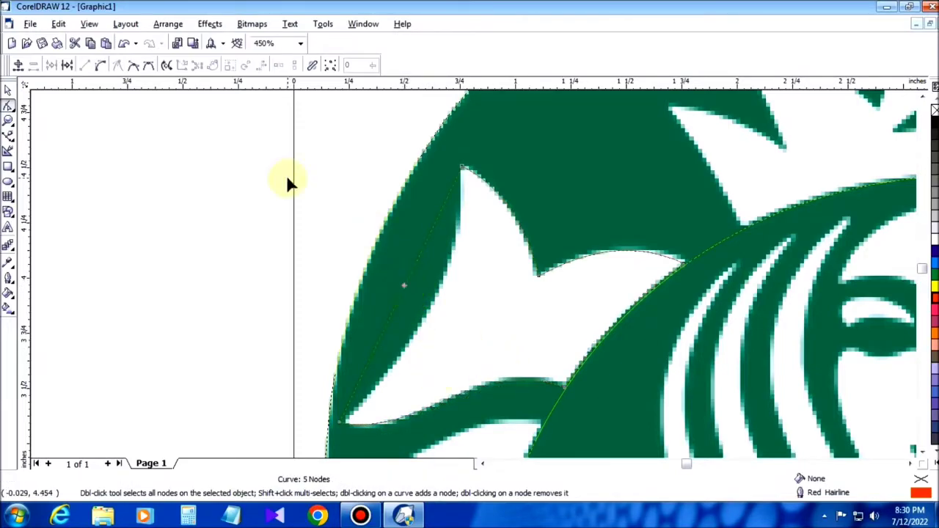
click(99, 66)
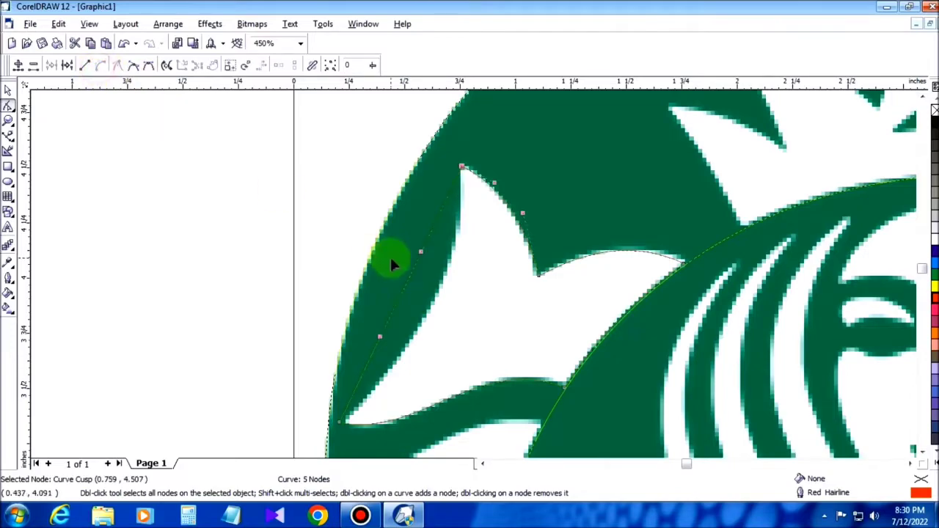
drag(406, 282, 437, 301)
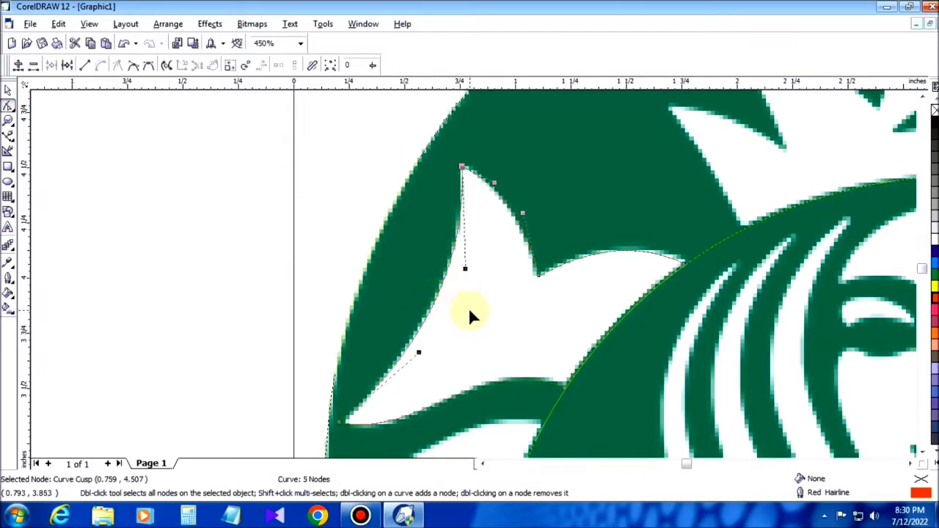
Trace the first white stripe below the tail fin as a closed four-node Bezier shape about 1 inch wide between the two circles.
click(923, 452)
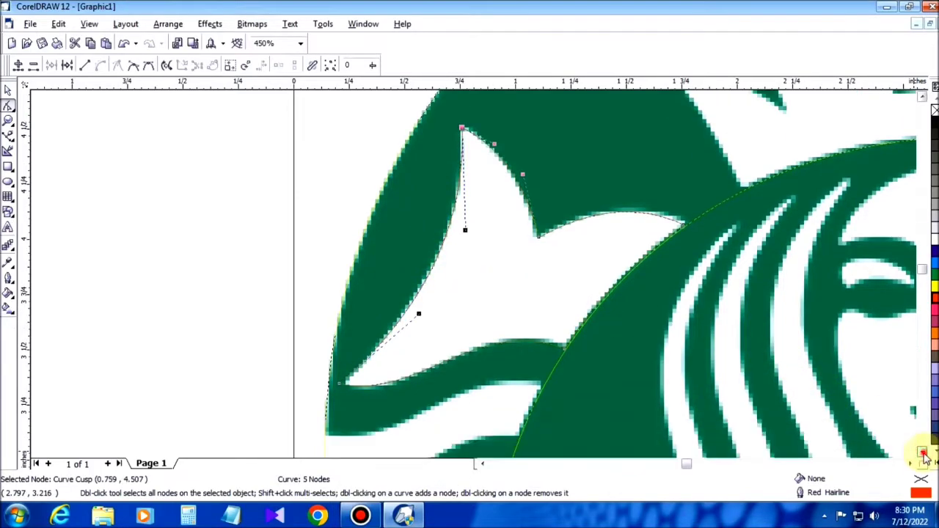
click(923, 453)
click(923, 453)
click(923, 452)
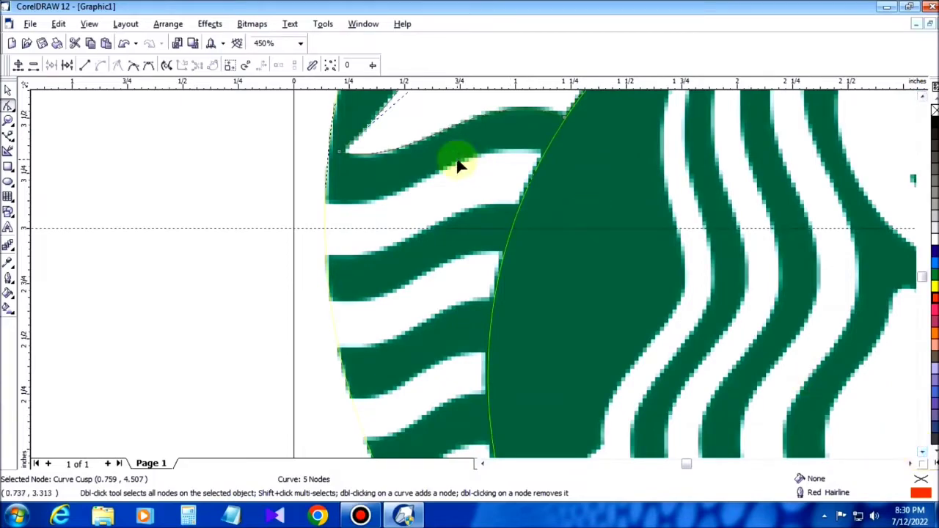
click(7, 89)
click(8, 135)
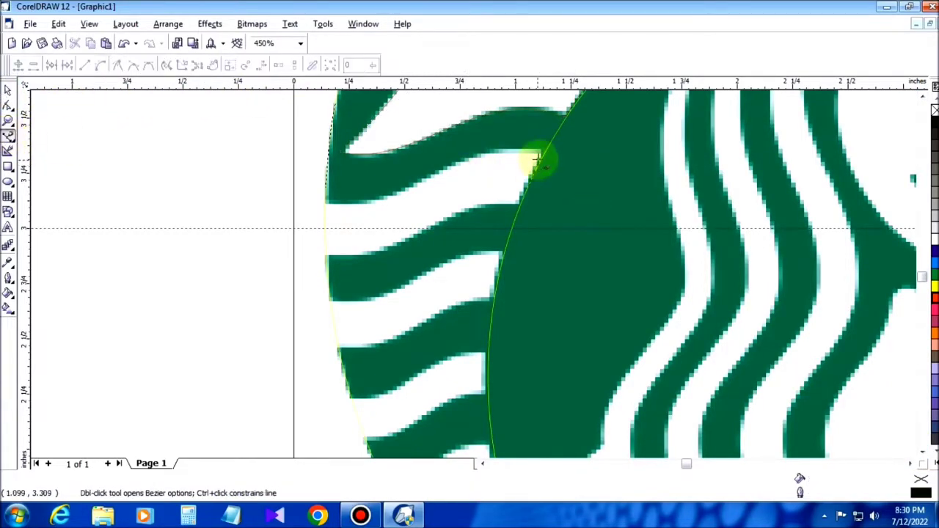
click(520, 206)
click(323, 255)
click(327, 202)
click(546, 152)
key(space)
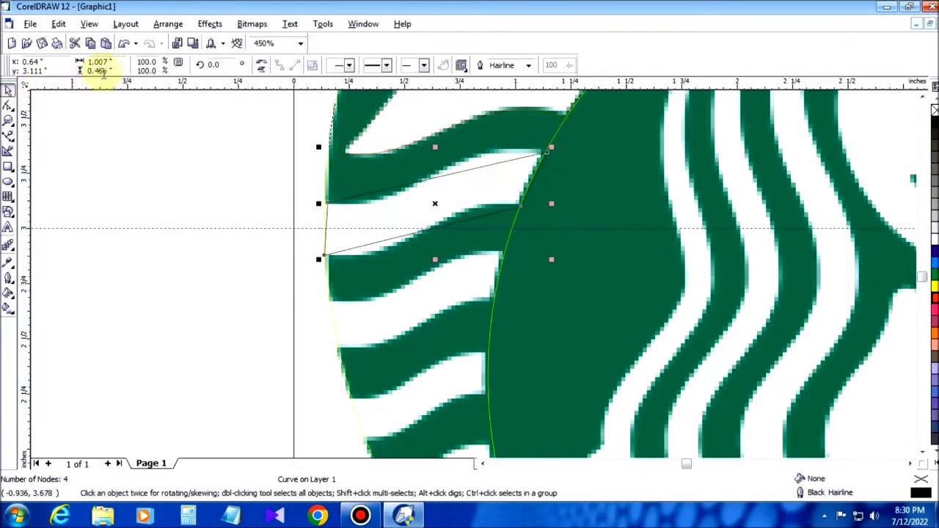
Convert the stripe shape's upper edge to a curve and adjust its handles to match the white stripe's wavy top.
key(F10)
click(446, 174)
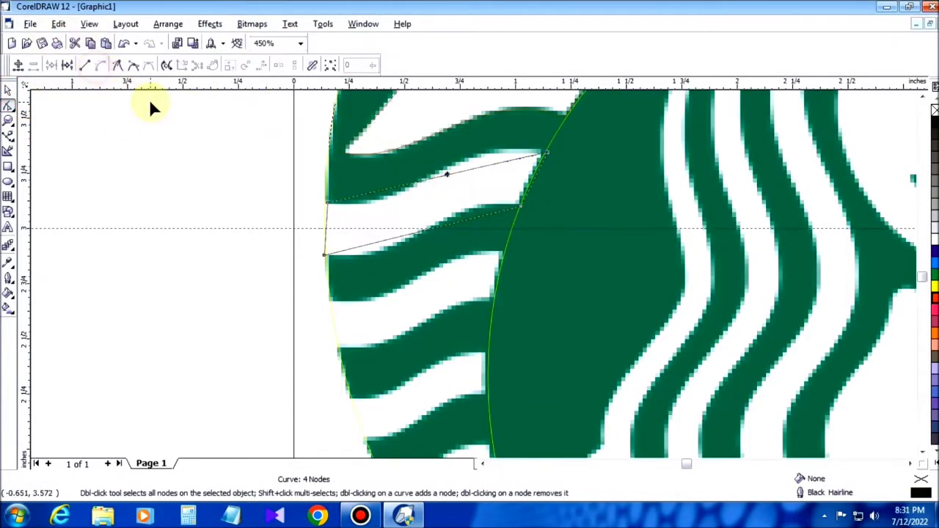
click(100, 65)
drag(473, 173, 449, 146)
drag(400, 188, 410, 209)
drag(449, 145, 439, 137)
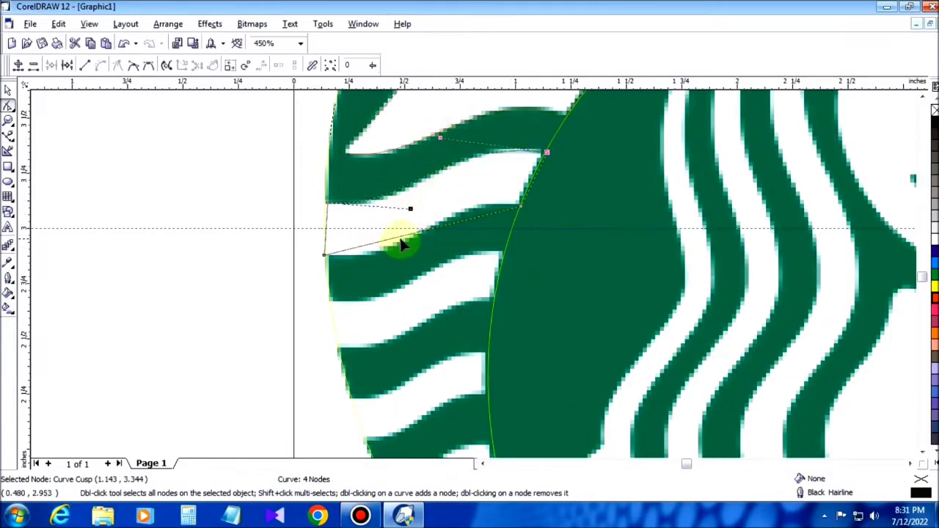
Convert the stripe shape's lower edge to a curve and adjust its handles to follow the white stripe's wavy underside.
click(401, 239)
click(100, 65)
drag(455, 224, 435, 201)
drag(390, 238, 422, 261)
click(434, 198)
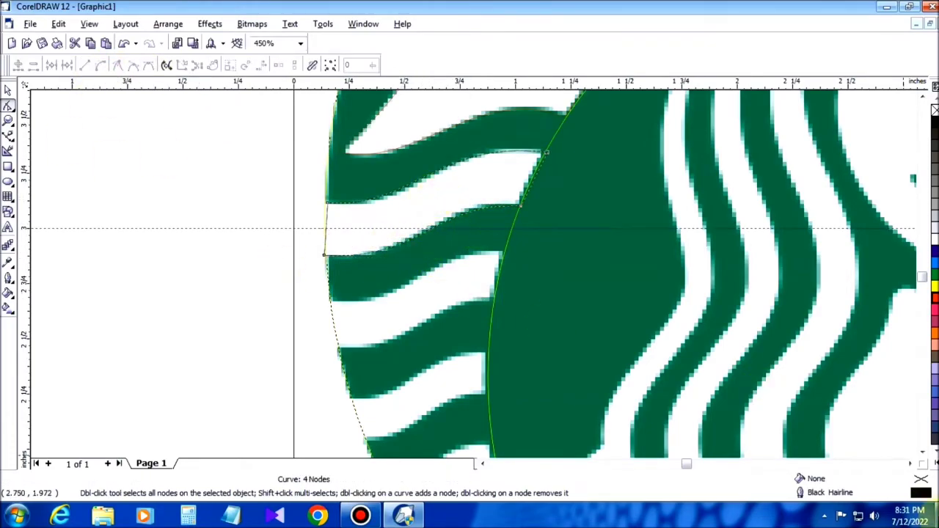
Trace the second white stripe below the tail fin as a closed four-node Bezier shape between the two circles.
scroll(859, 440, down, 3)
click(8, 136)
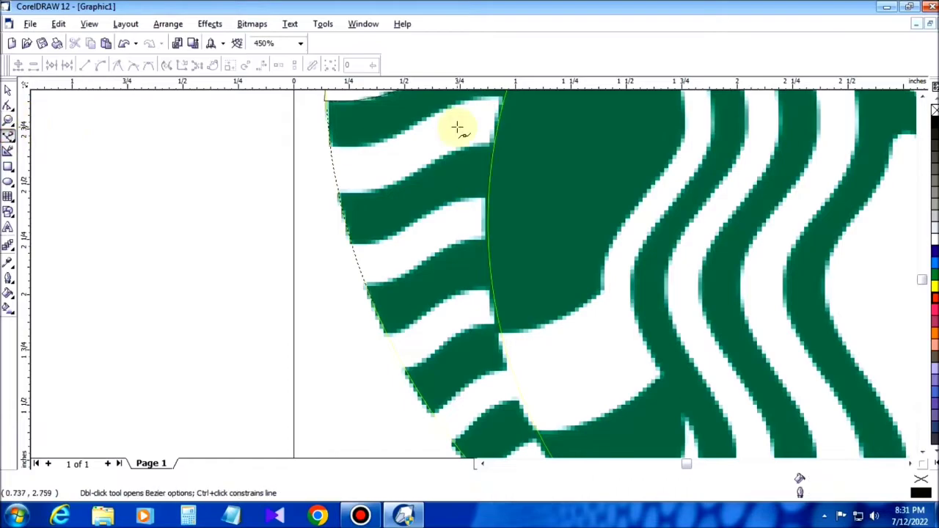
click(505, 96)
click(491, 145)
click(340, 187)
click(330, 144)
click(505, 96)
key(space)
Convert the second stripe shape's upper edge to a curve and adjust its handles to follow the wavy top.
click(8, 106)
click(434, 119)
click(100, 65)
drag(388, 128, 394, 149)
mouse_move(446, 112)
mouse_down()
mouse_move(440, 101)
mouse_move(415, 144)
mouse_up()
Convert the second stripe shape's lower edge to a curve and shape its handles along the white stripe's underside.
mouse_move(393, 193)
mouse_down()
mouse_move(392, 228)
mouse_move(406, 234)
mouse_up()
click(399, 218)
click(100, 65)
drag(442, 206, 424, 196)
drag(406, 233, 413, 238)
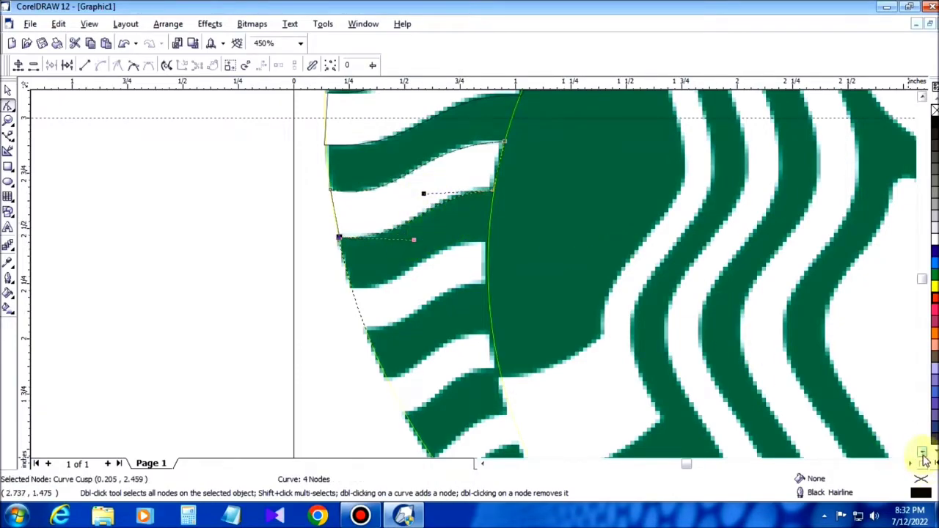
Trace the third white stripe below the tail fin as a closed four-node Bezier shape between the circles.
scroll(923, 459, down, 3)
click(8, 134)
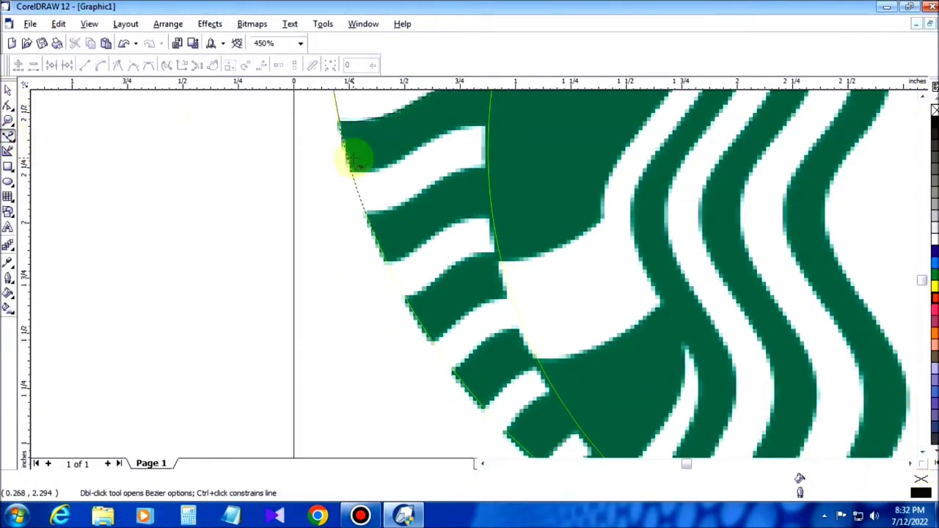
click(485, 130)
click(485, 168)
click(365, 214)
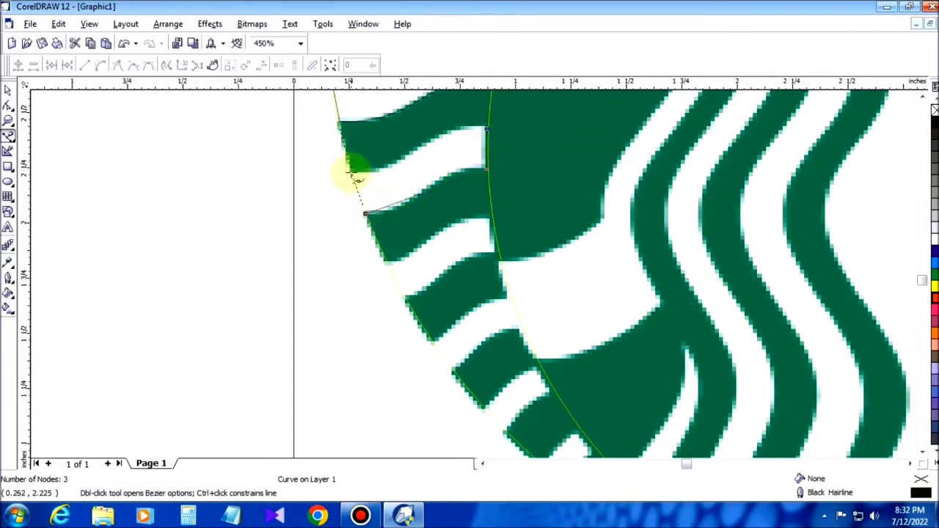
click(486, 129)
Convert the third stripe shape's upper and lower edges to curves and adjust their handles to match the white stripe.
click(8, 107)
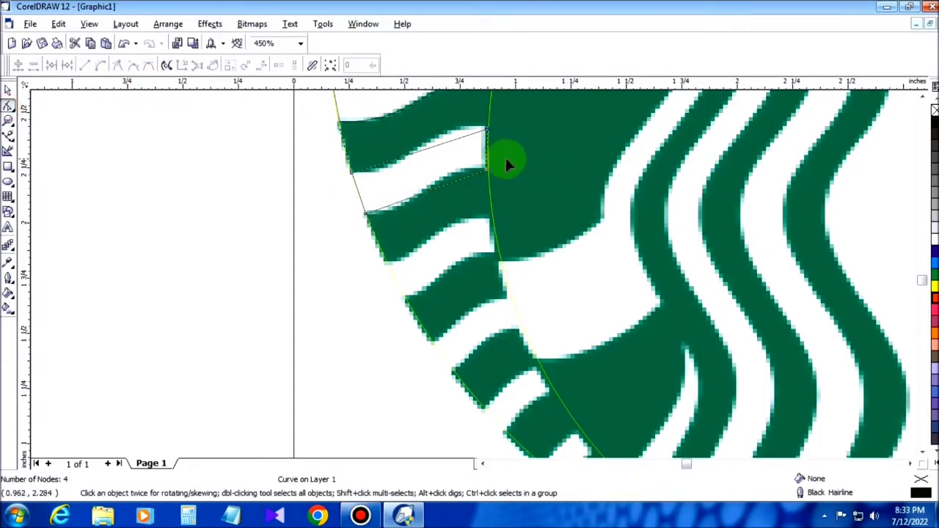
click(101, 66)
drag(442, 144, 427, 127)
drag(397, 158, 411, 170)
drag(426, 127, 415, 127)
click(430, 190)
click(102, 66)
mouse_move(406, 199)
mouse_down()
mouse_move(412, 209)
mouse_move(440, 173)
mouse_move(420, 212)
mouse_up()
Trace the fourth white stripe below the tail fin as a closed four-node Bezier shape.
click(8, 135)
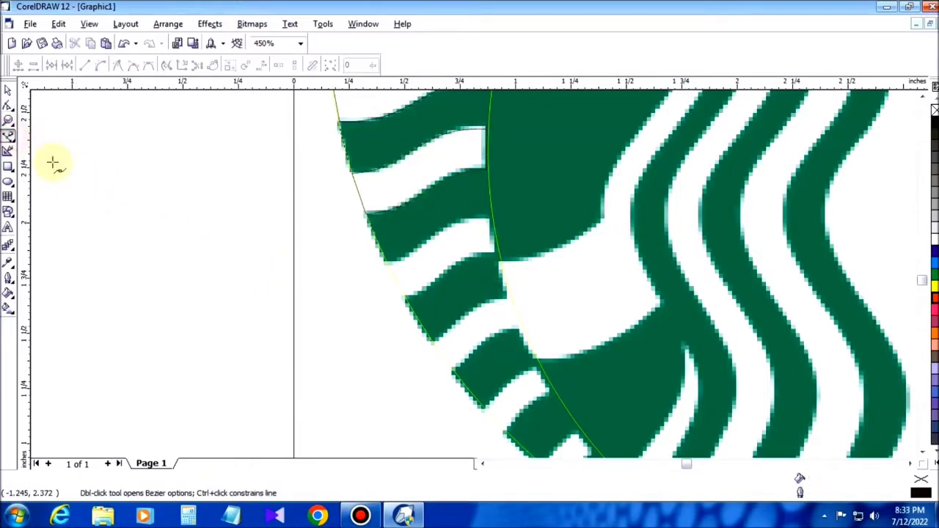
click(496, 223)
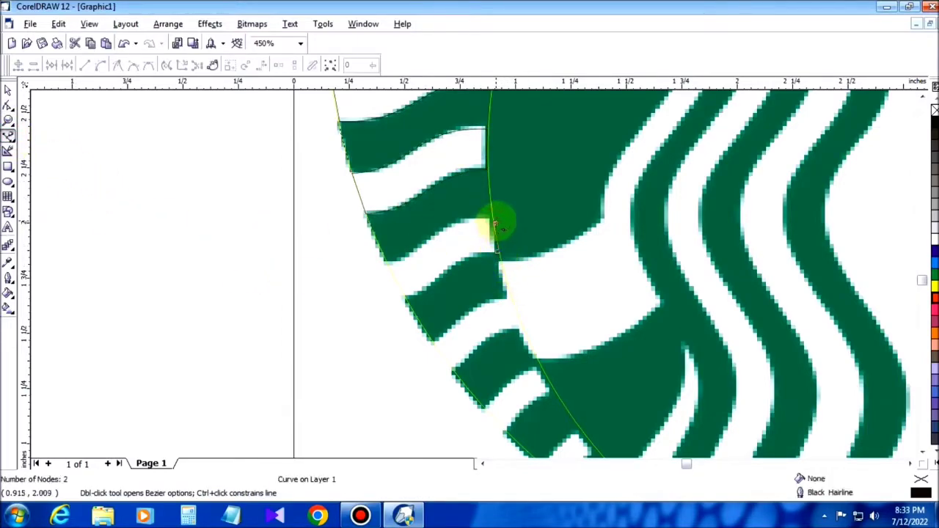
click(384, 259)
click(372, 221)
Reposition the fourth stripe shape's upper inner corner node, then curve its upper edge along the white stripe's top.
click(8, 107)
click(495, 220)
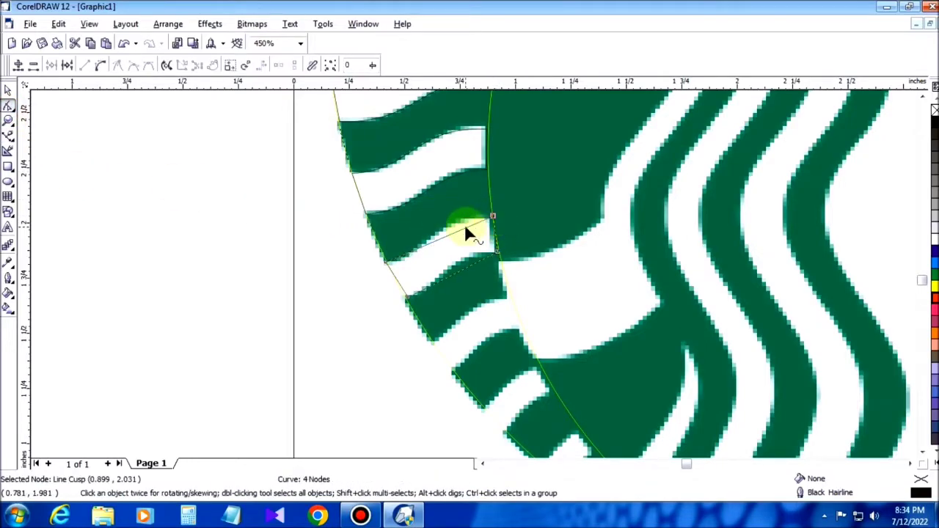
click(100, 64)
drag(458, 236, 425, 253)
drag(442, 220, 433, 221)
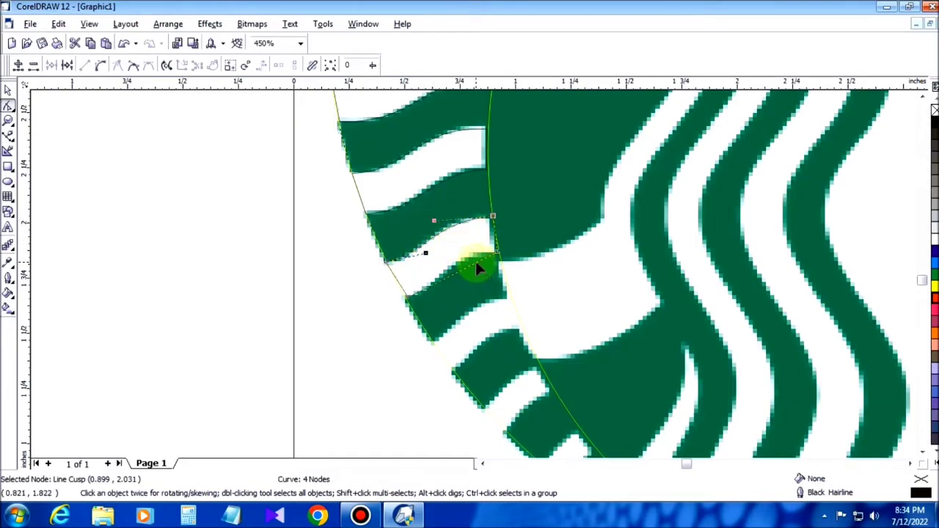
Convert the fourth stripe shape's lower edge to a curve and adjust its handles to follow the stripe's underside.
click(100, 64)
click(494, 242)
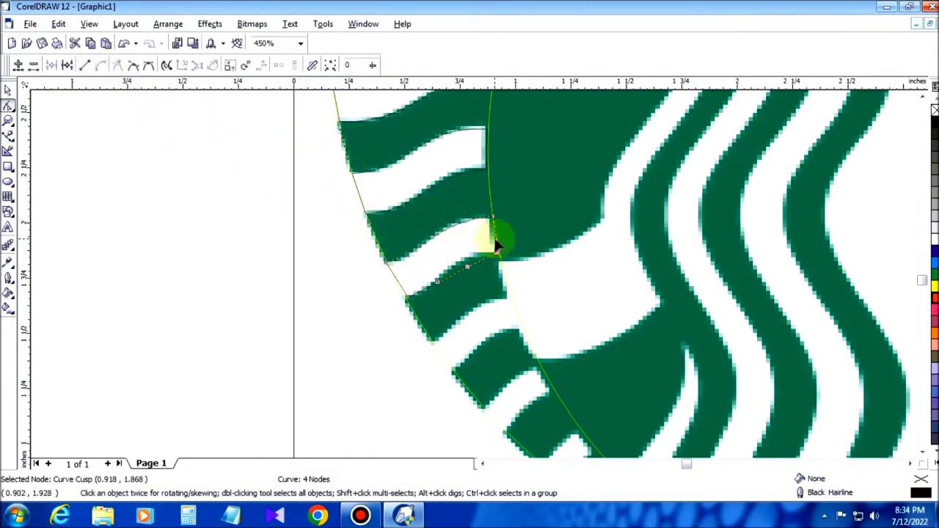
drag(468, 267, 452, 254)
drag(438, 282, 438, 290)
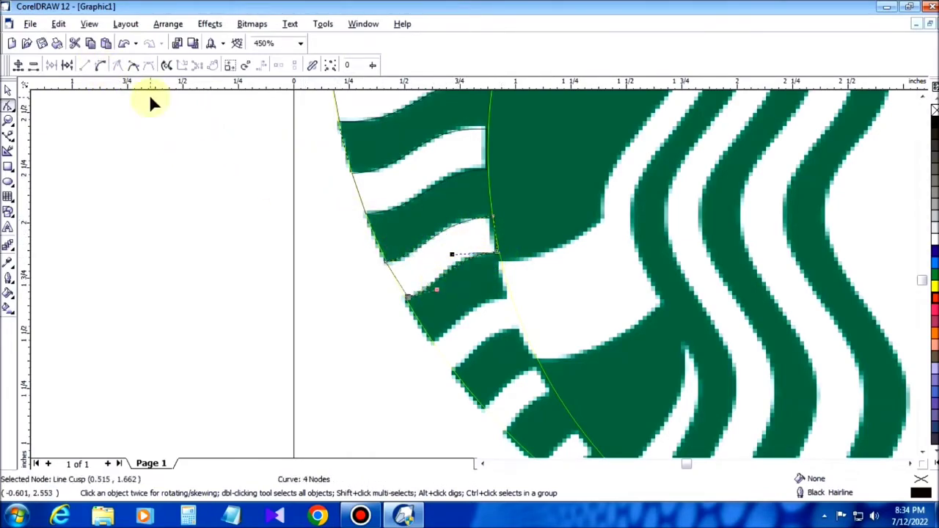
Trace the fifth white stripe below the tail fin as a closed four-node Bezier shape between the circles.
key(F5)
click(506, 296)
click(517, 331)
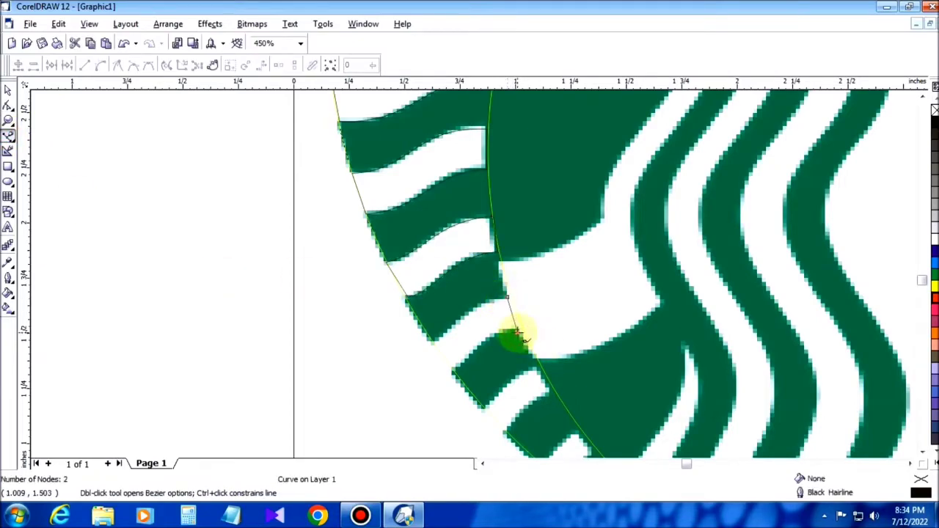
click(455, 372)
click(431, 340)
click(507, 296)
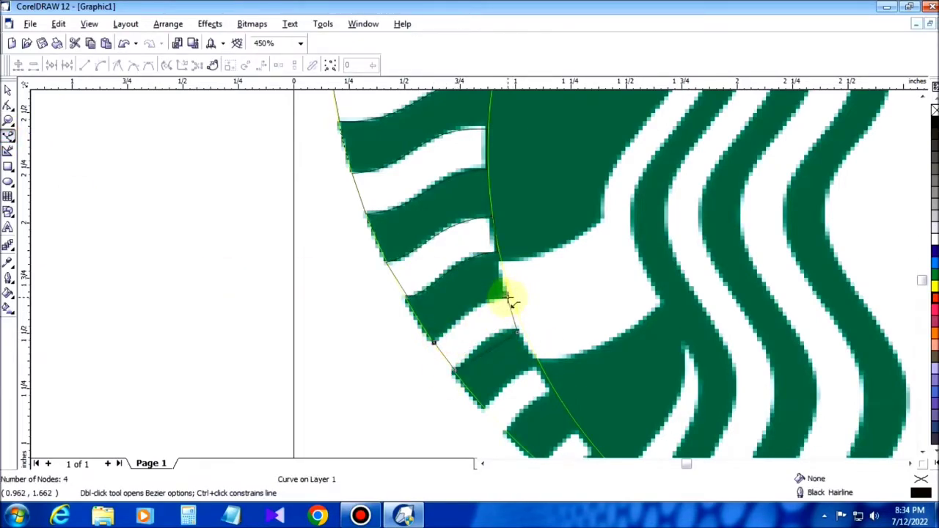
Convert the fifth stripe shape's upper and lower edges to curves and bend them to match the white stripe.
click(8, 105)
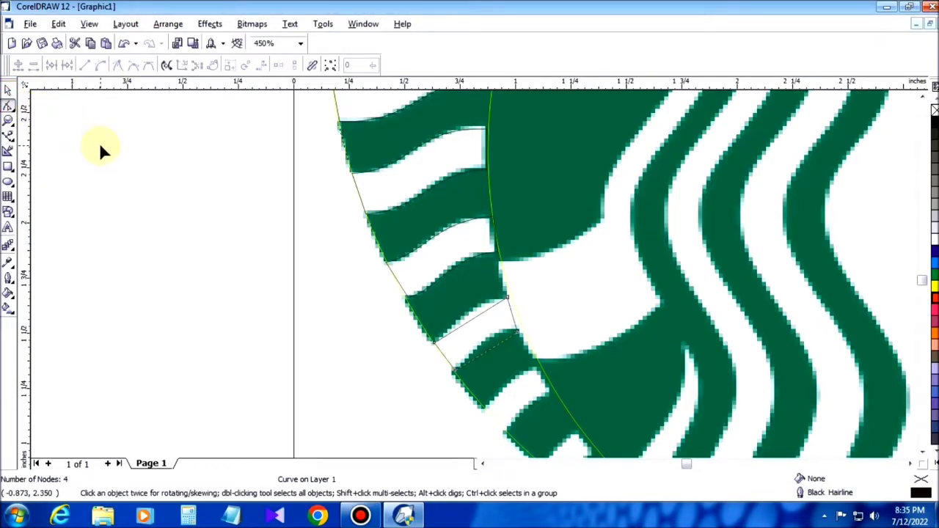
click(481, 315)
click(100, 65)
drag(483, 313, 463, 301)
drag(459, 327, 495, 318)
click(497, 344)
click(100, 65)
click(482, 369)
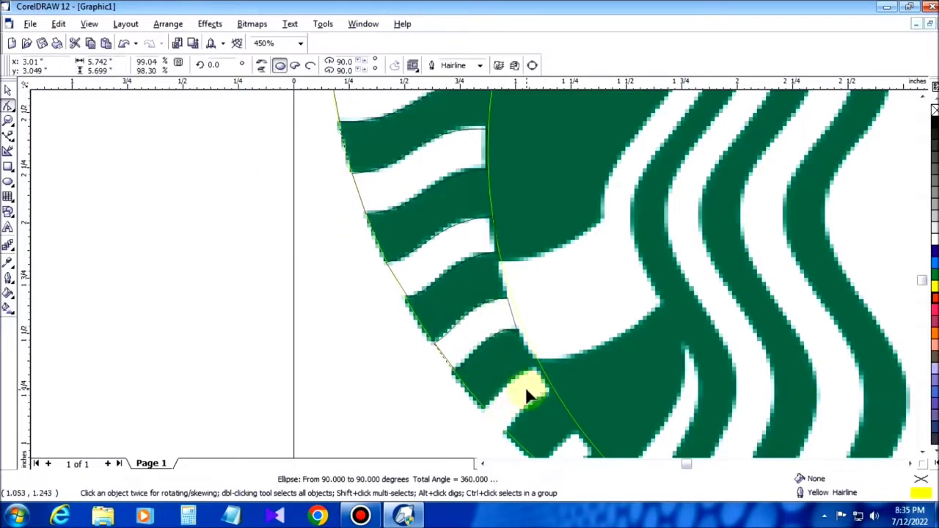
Trace the sixth white stripe below the tail fin as a closed four-node Bezier shape between the circles.
click(8, 135)
click(538, 366)
click(554, 390)
click(506, 430)
click(539, 368)
key(space)
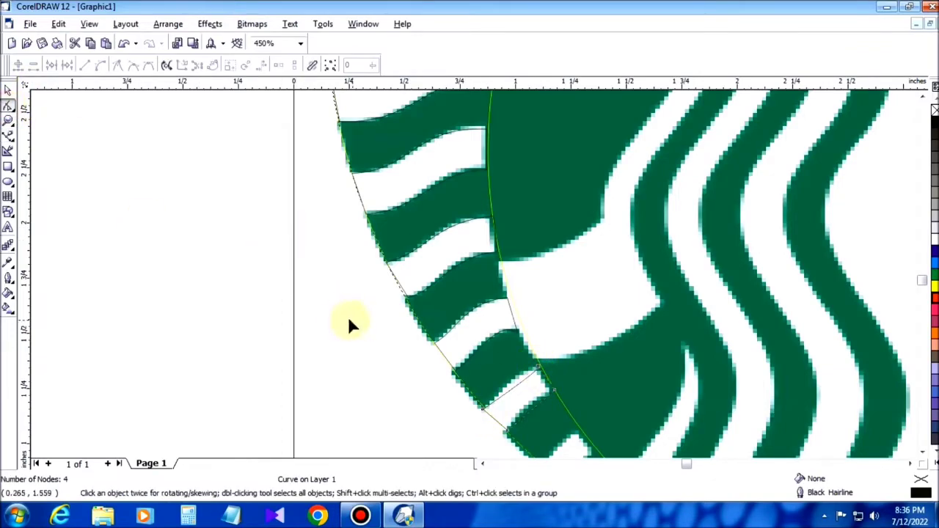
Curve the sixth stripe shape's upper and lower edges and adjust their handles to fit the white stripe.
click(549, 397)
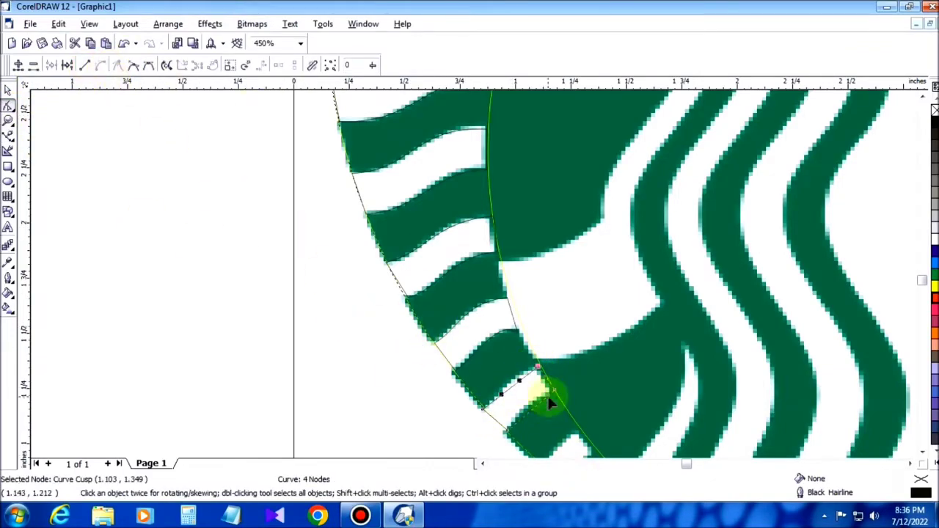
drag(519, 381, 508, 373)
click(530, 409)
click(100, 66)
mouse_move(539, 404)
mouse_down()
mouse_move(527, 394)
mouse_move(520, 402)
mouse_up()
Trace the short seventh white stripe, the last one below the tail fin, as a closed four-node Bezier shape.
click(924, 453)
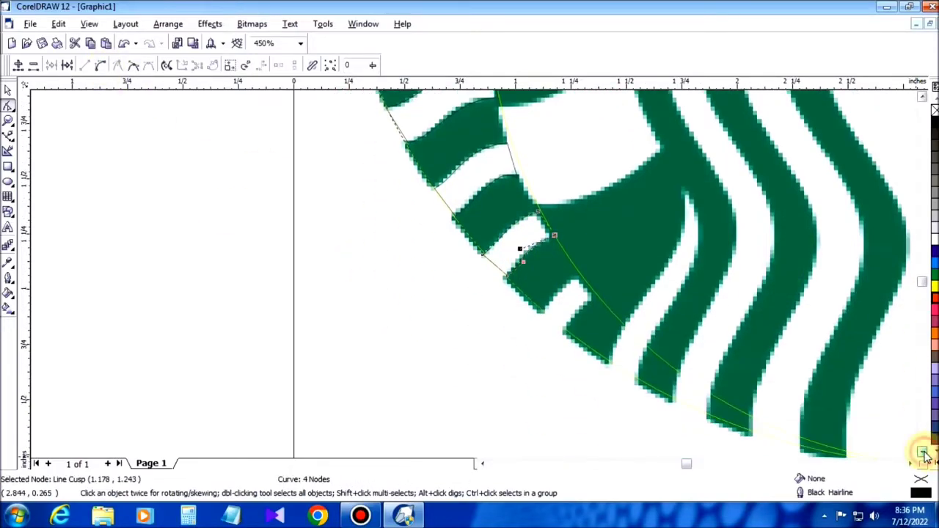
click(8, 136)
click(580, 277)
click(595, 295)
click(566, 330)
click(541, 310)
click(580, 276)
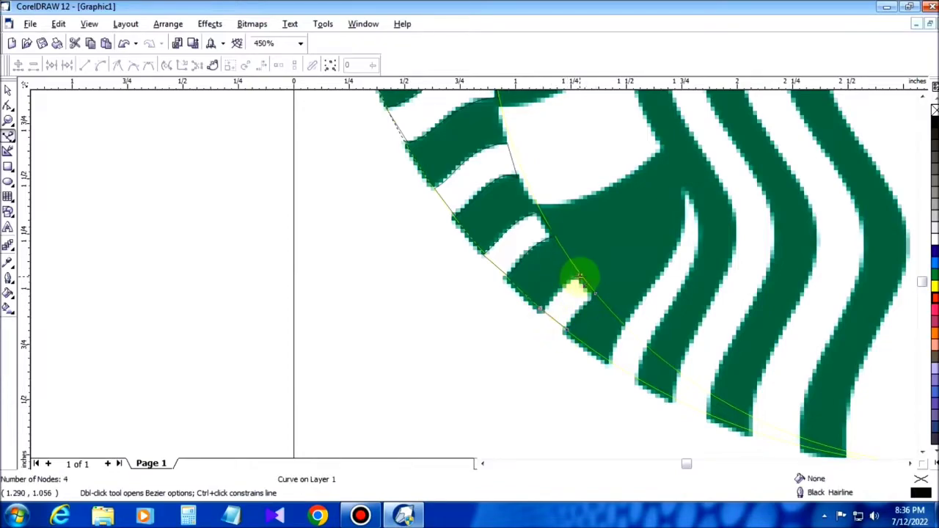
Convert the seventh stripe shape's upper and lower edges to curves that follow the short white stripe.
click(8, 105)
click(563, 289)
click(564, 287)
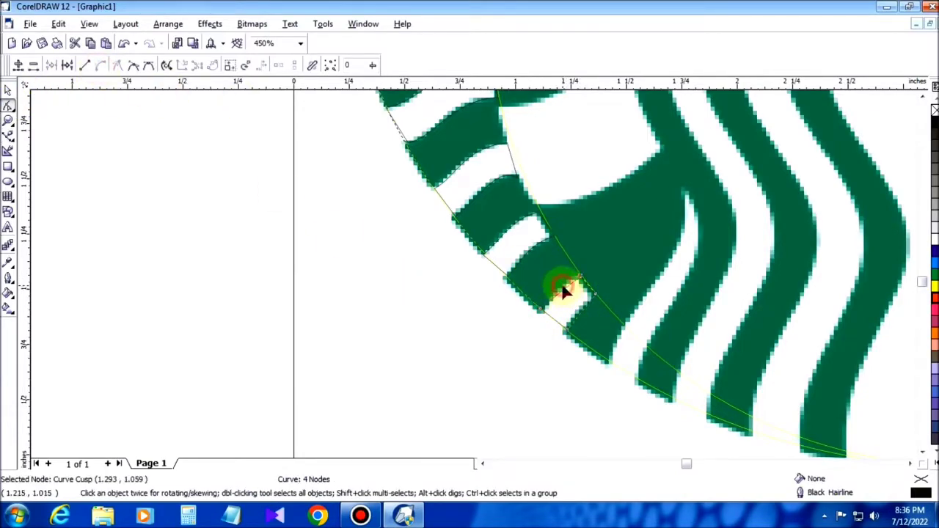
drag(565, 286, 578, 311)
click(579, 313)
click(101, 66)
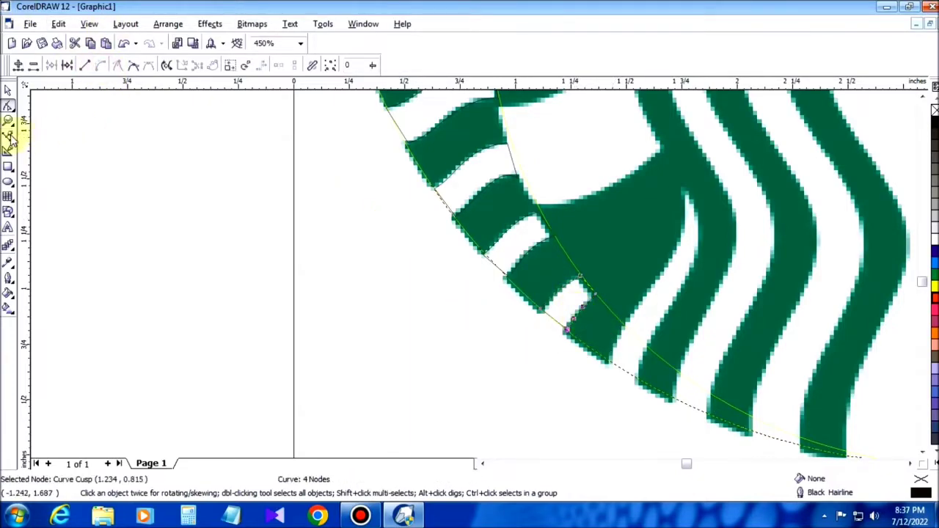
Trace the narrow pointed white strand beside the last stripe as a closed three-node Bezier shape ending on the outer circle.
click(8, 136)
click(683, 188)
click(640, 380)
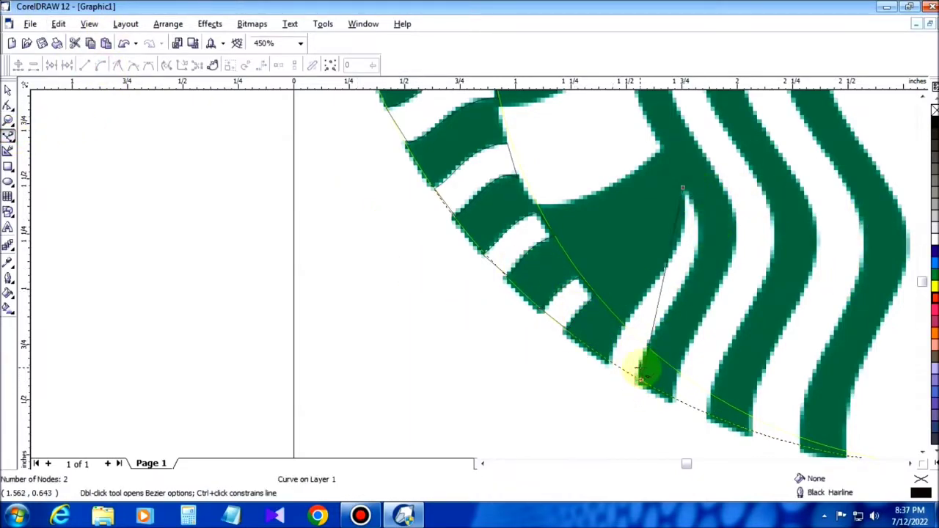
click(608, 361)
click(682, 188)
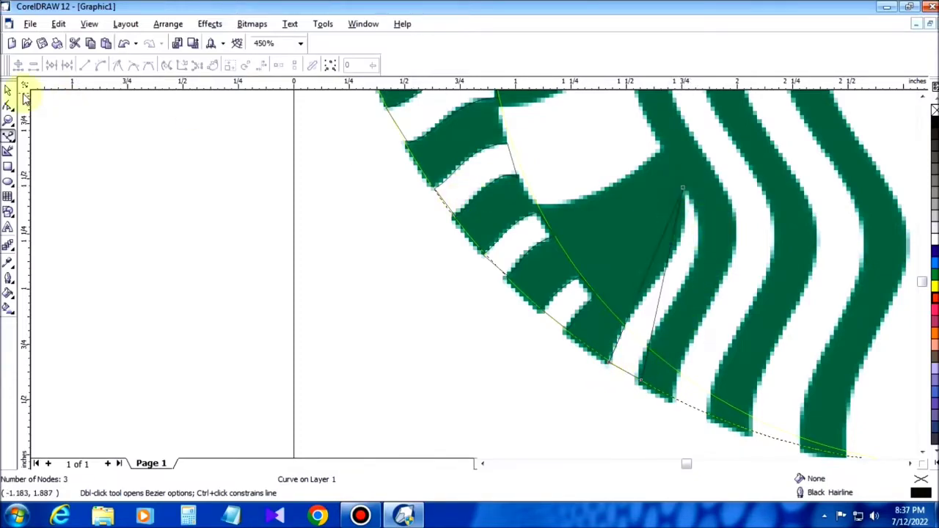
Convert both long edges of the pointed strand shape to curves and adjust their handles to match the white strand.
click(8, 106)
click(660, 297)
drag(664, 256, 729, 259)
click(644, 266)
click(101, 65)
drag(659, 260, 693, 263)
drag(633, 305, 622, 297)
Trace the left outermost hair lock together with the white arm as one closed nine-node Bezier shape.
click(910, 465)
click(910, 464)
click(910, 464)
click(910, 464)
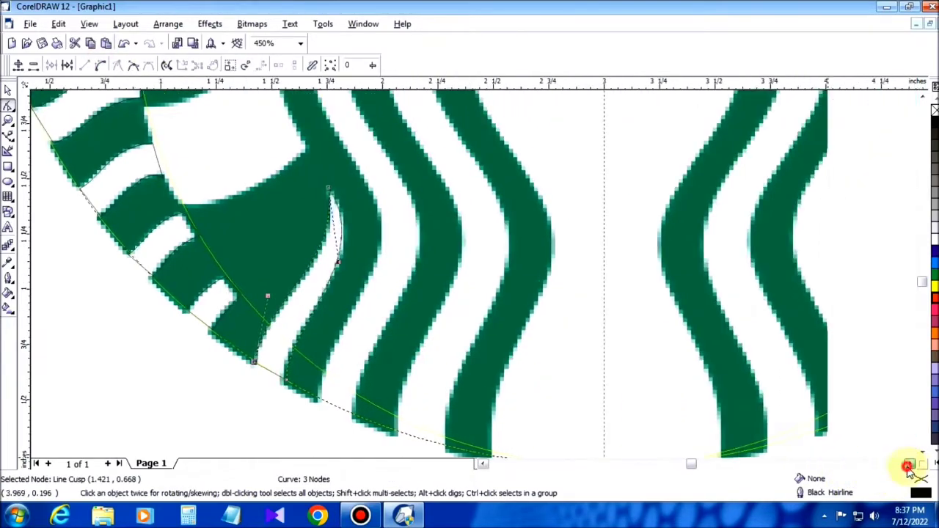
scroll(576, 147, down, 2)
click(922, 97)
click(922, 97)
click(922, 98)
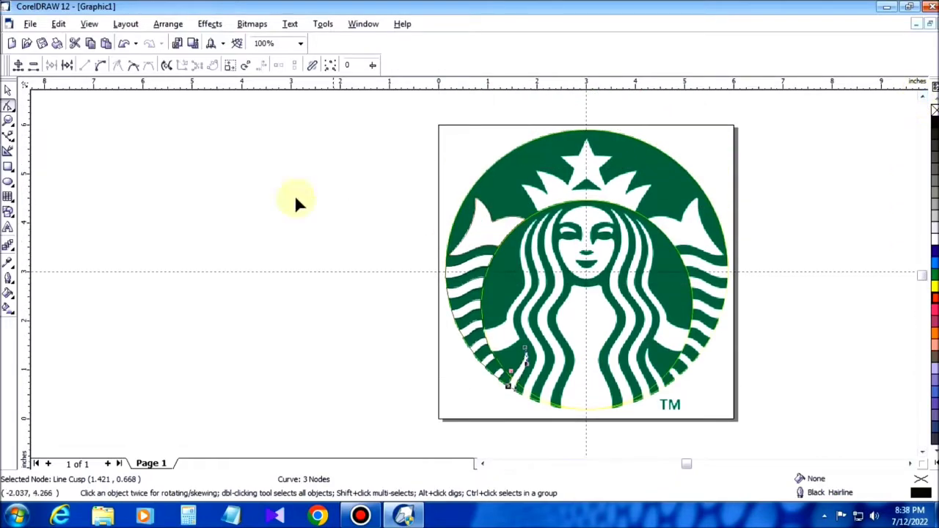
key(z)
drag(567, 208, 487, 411)
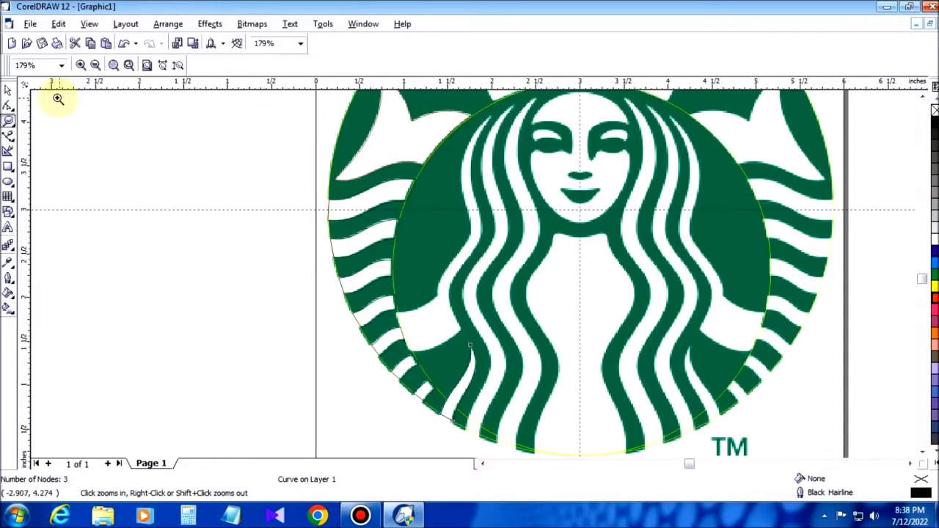
click(8, 136)
click(488, 116)
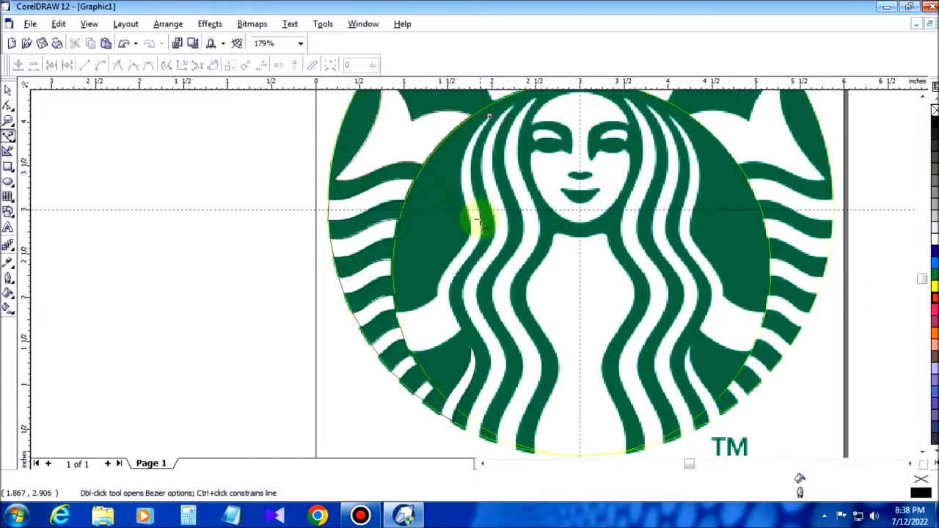
click(477, 211)
click(456, 272)
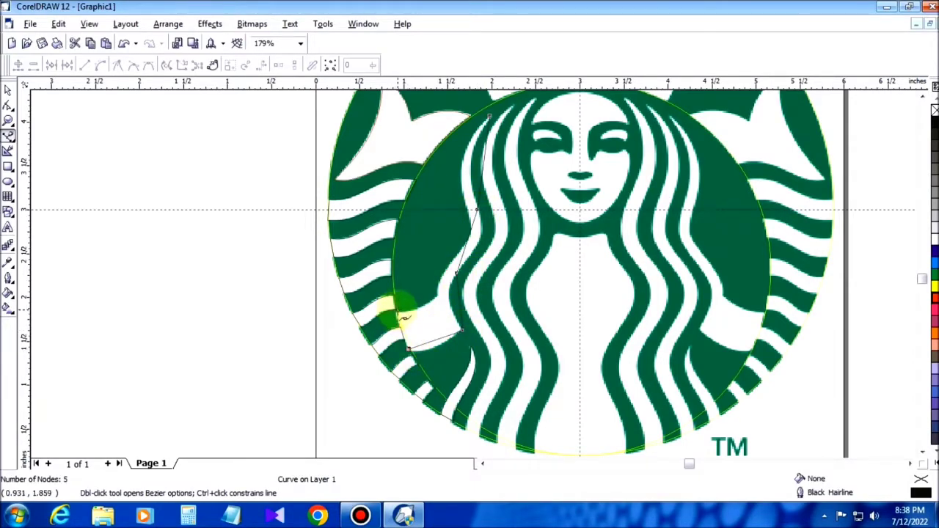
click(400, 315)
click(437, 297)
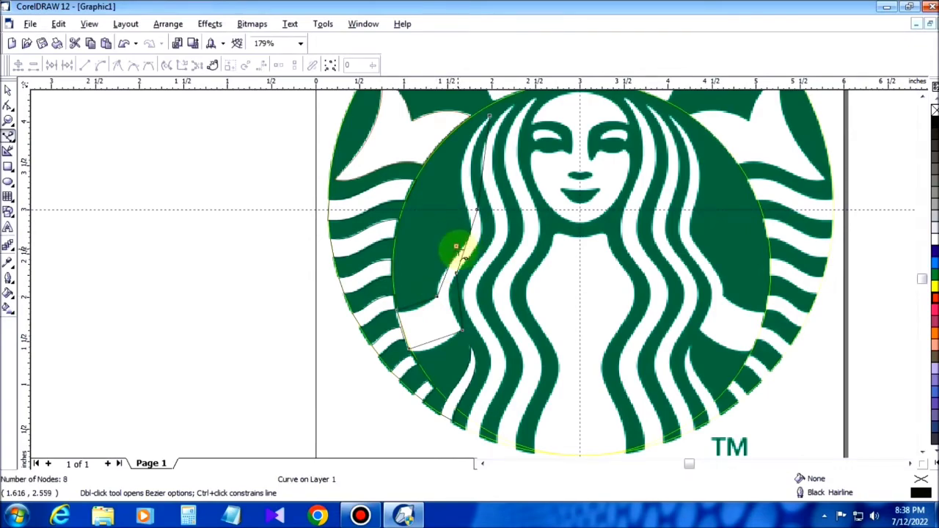
click(488, 116)
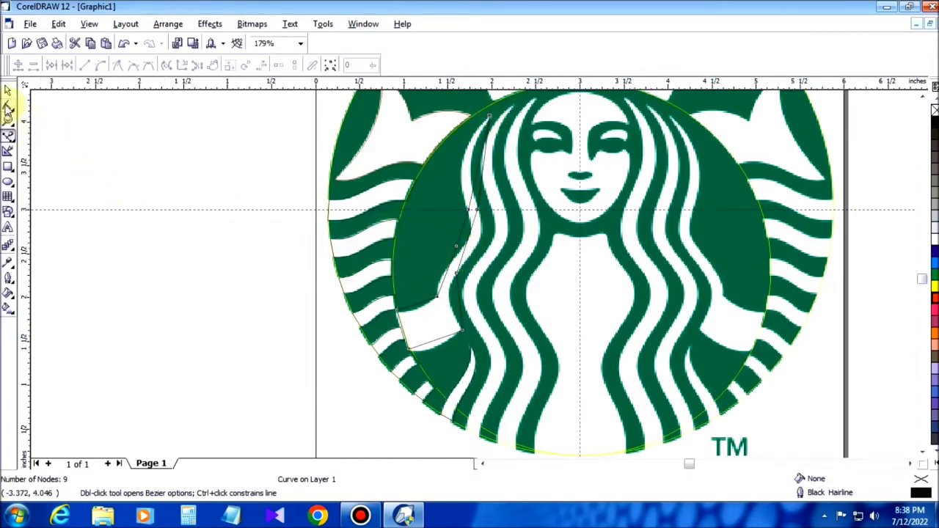
Convert the arm's lower and upper edges to curves and adjust their handles to follow the white arm.
click(7, 107)
scroll(440, 311, up, 2)
click(438, 393)
click(101, 66)
drag(423, 400, 408, 425)
drag(311, 311, 313, 318)
click(372, 294)
click(100, 65)
drag(374, 294, 380, 302)
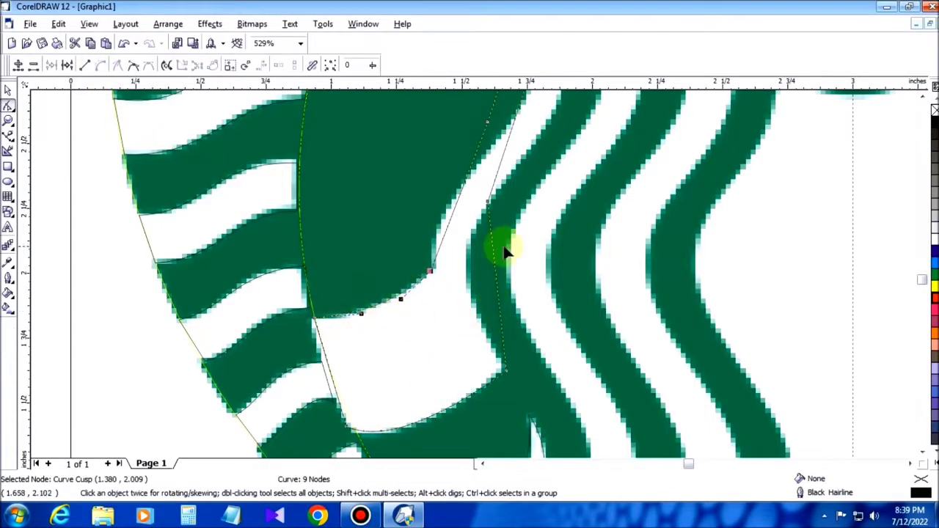
Curve the hair lock's inner edge beside the arm and its outer edge just above the arm to match the image.
mouse_move(494, 258)
mouse_down()
mouse_move(430, 265)
mouse_move(481, 291)
mouse_move(468, 284)
mouse_move(506, 281)
mouse_up()
click(922, 96)
click(922, 97)
click(922, 97)
click(922, 97)
click(459, 351)
click(466, 355)
click(468, 358)
click(467, 359)
click(101, 65)
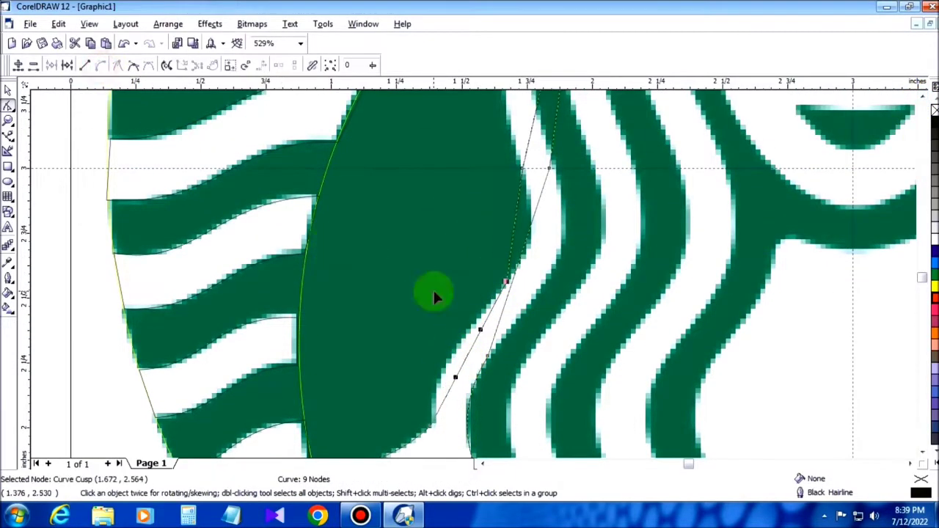
drag(460, 370, 448, 364)
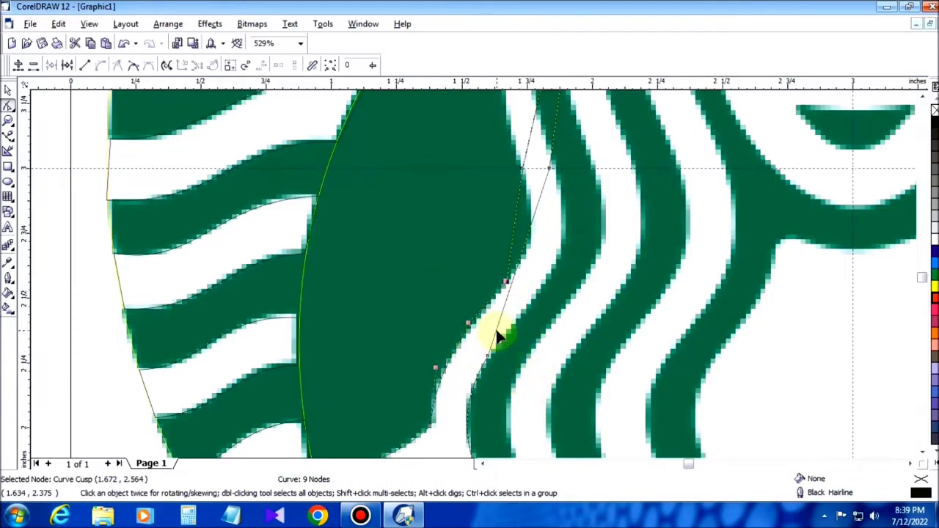
Convert the inner and outer edges of the hair lock's middle bend to curves following the white lock below the horizontal guideline.
click(100, 65)
drag(513, 279, 544, 274)
drag(566, 226, 581, 230)
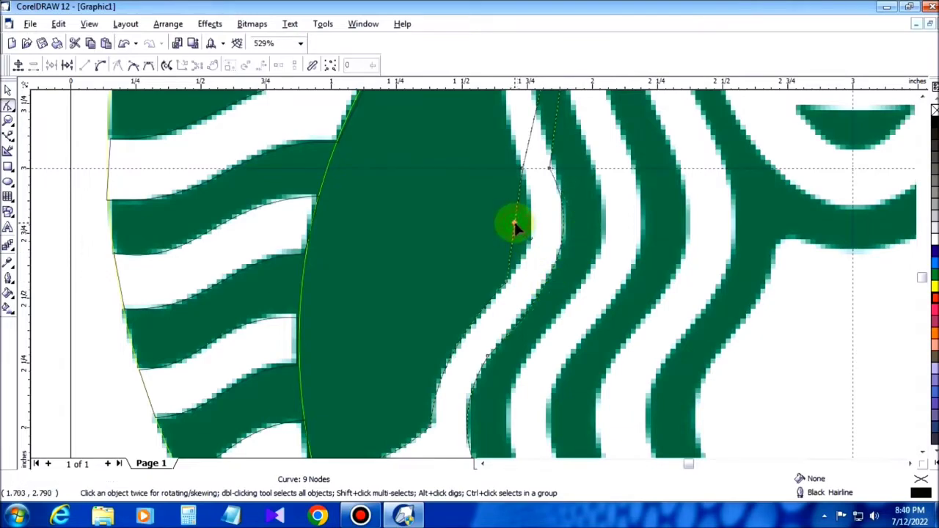
click(100, 65)
drag(515, 229, 530, 234)
Curve the outermost left hair lock's inner edge above the horizontal guideline and adjust its handles and tip node to match the image.
click(922, 99)
click(922, 102)
click(553, 269)
click(101, 66)
drag(547, 286, 535, 269)
click(566, 292)
drag(554, 407, 557, 409)
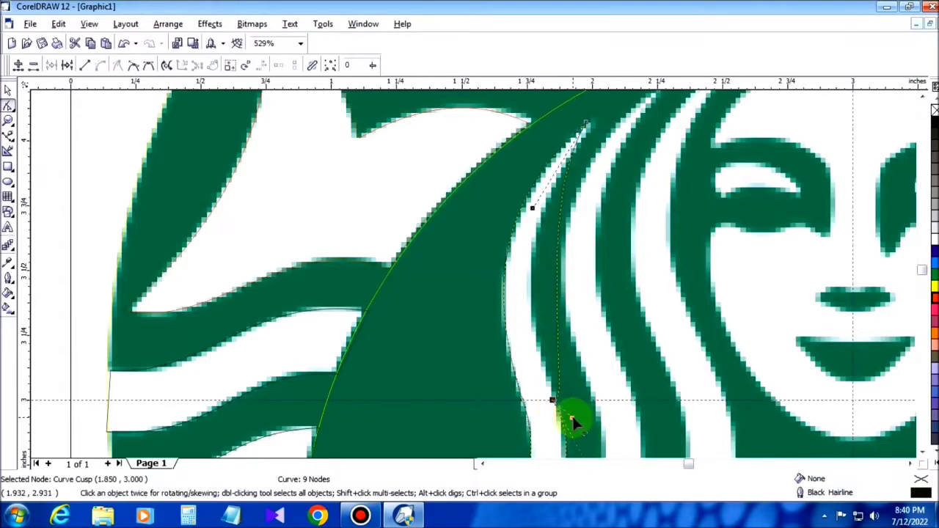
drag(556, 304, 531, 300)
drag(536, 412, 549, 390)
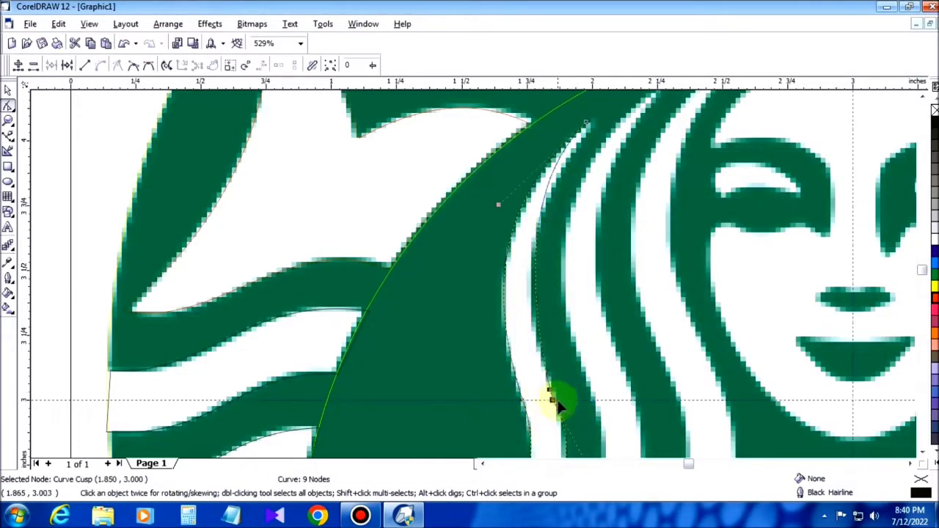
drag(586, 122, 593, 125)
Trace the left middle hair lock as one closed thirteen-node Bezier shape from its tip down to the outer circle.
click(922, 453)
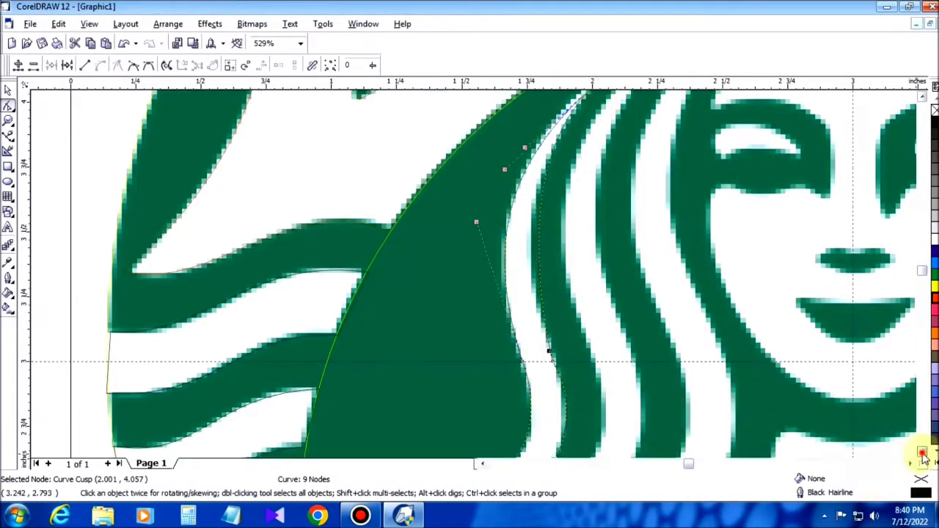
scroll(726, 385, down, 3)
click(922, 453)
click(911, 462)
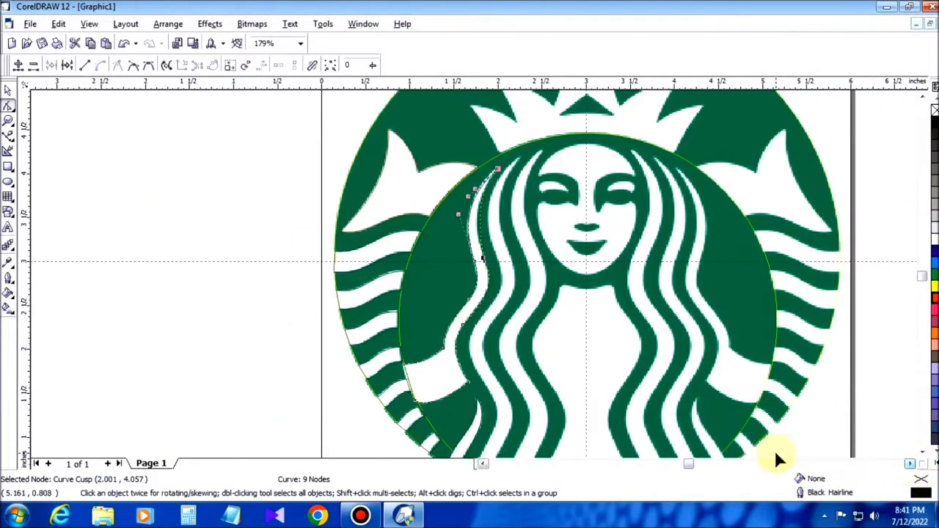
click(922, 452)
click(8, 135)
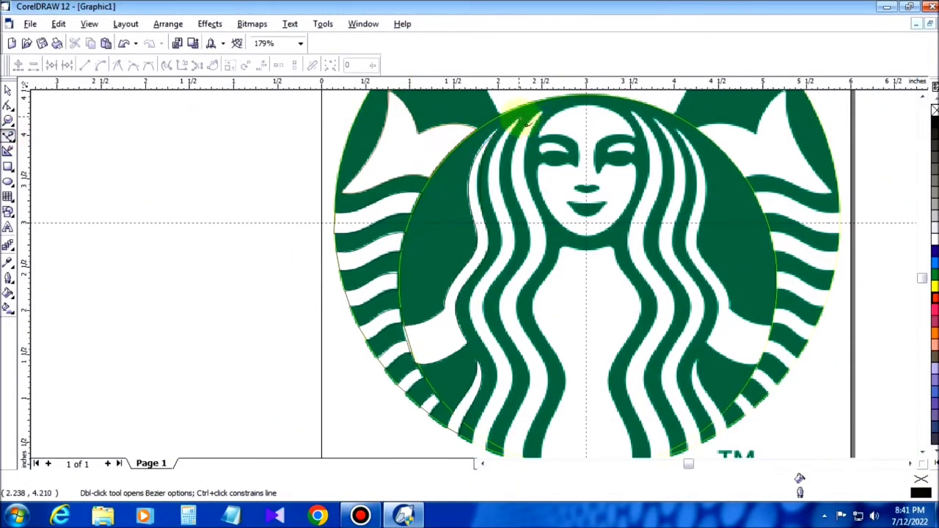
click(520, 119)
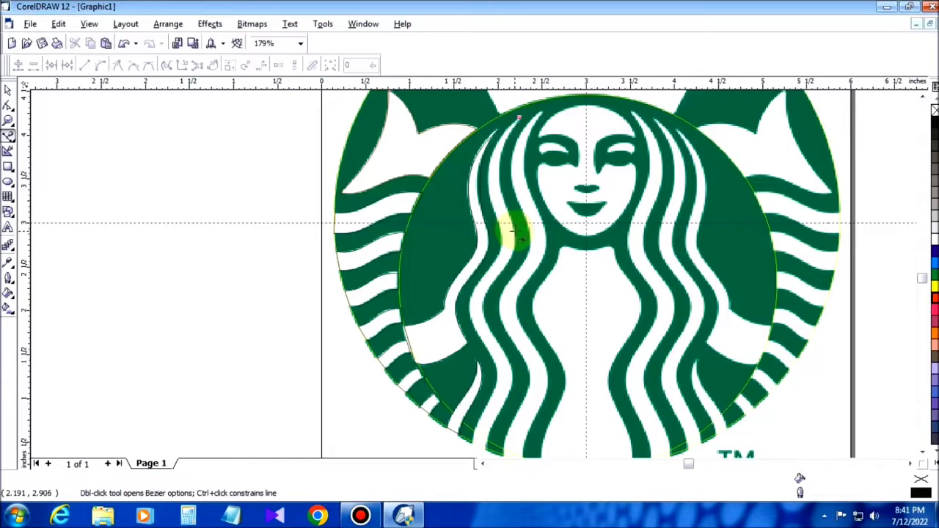
click(514, 231)
click(512, 257)
click(507, 358)
click(507, 398)
click(485, 438)
click(489, 392)
click(486, 351)
click(487, 298)
click(476, 275)
click(496, 222)
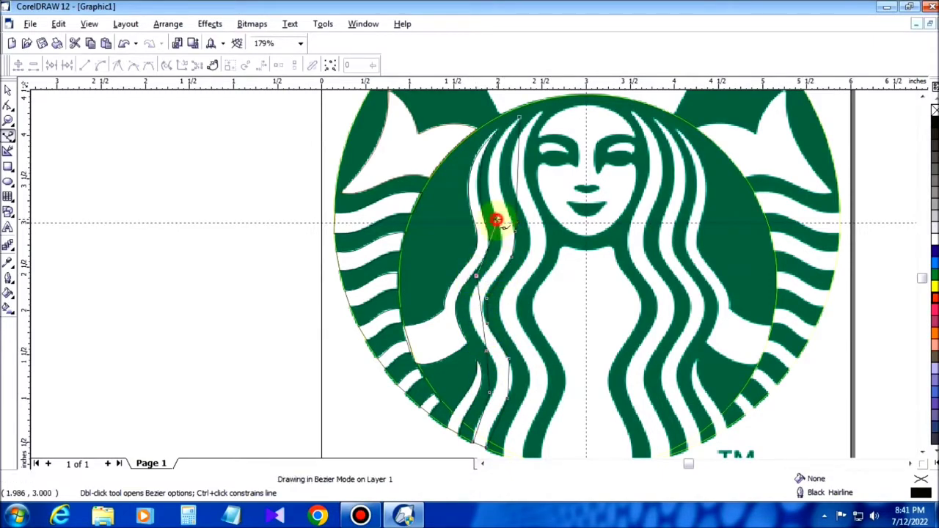
Convert both edges at the lower end of the middle hair lock to curves that follow the white lock.
click(9, 108)
scroll(497, 435, up, 3)
click(922, 452)
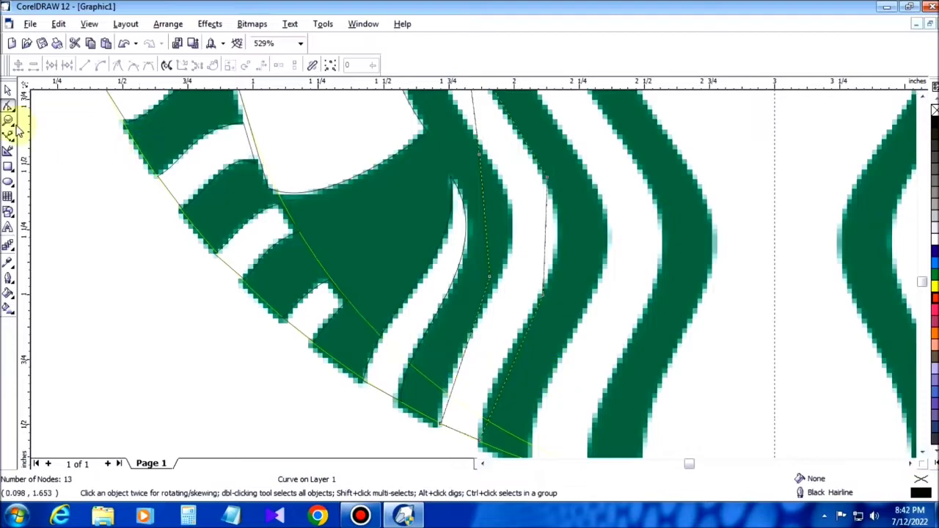
click(461, 351)
click(462, 353)
click(459, 360)
click(101, 65)
drag(489, 277, 505, 263)
drag(474, 334, 466, 337)
click(513, 358)
click(101, 65)
drag(515, 354, 506, 357)
Curve both edges of the middle hair lock's lower outward bend to match the image.
click(545, 236)
click(101, 65)
drag(546, 241, 557, 242)
click(922, 97)
click(488, 348)
click(101, 65)
drag(494, 372, 510, 363)
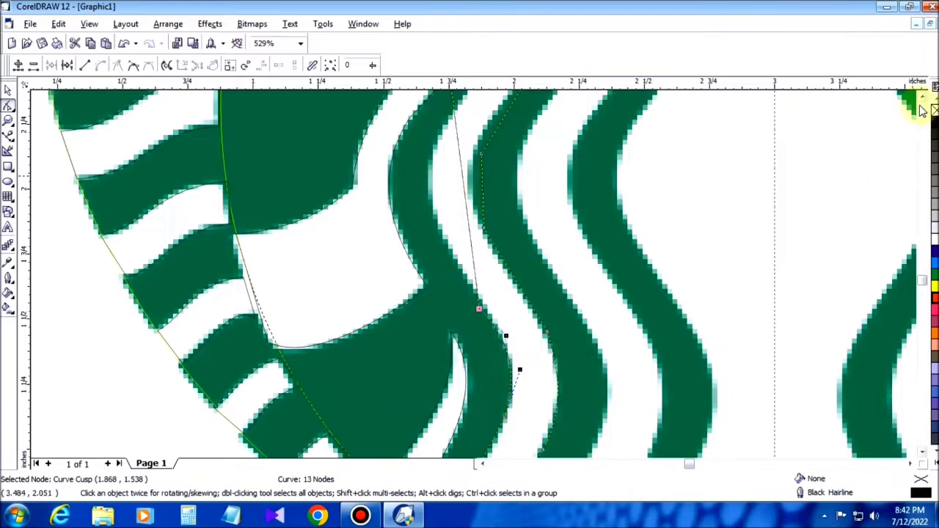
Curve both edges of the middle hair lock's inward bend beside the arm and adjust the handles of the edge nearer the face.
scroll(923, 109, up, 1)
click(463, 224)
drag(455, 134, 471, 227)
click(482, 228)
click(923, 97)
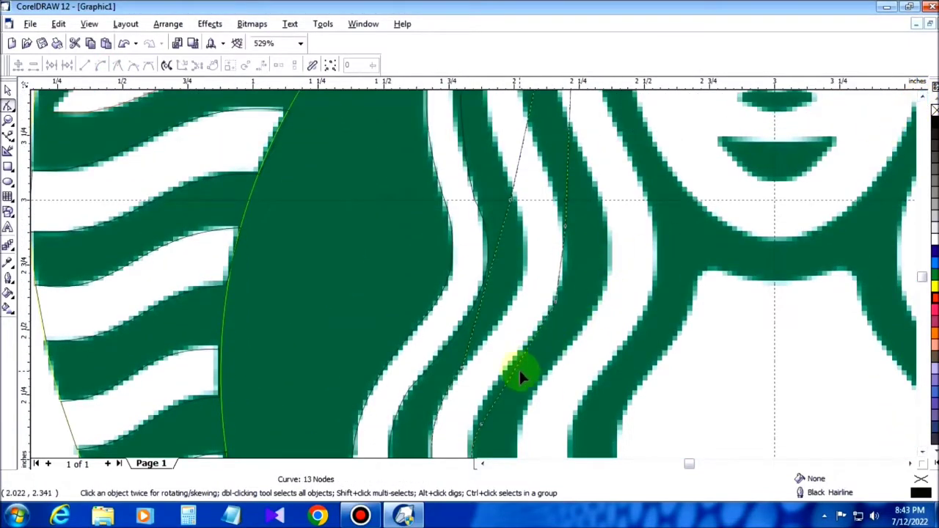
drag(480, 421, 477, 416)
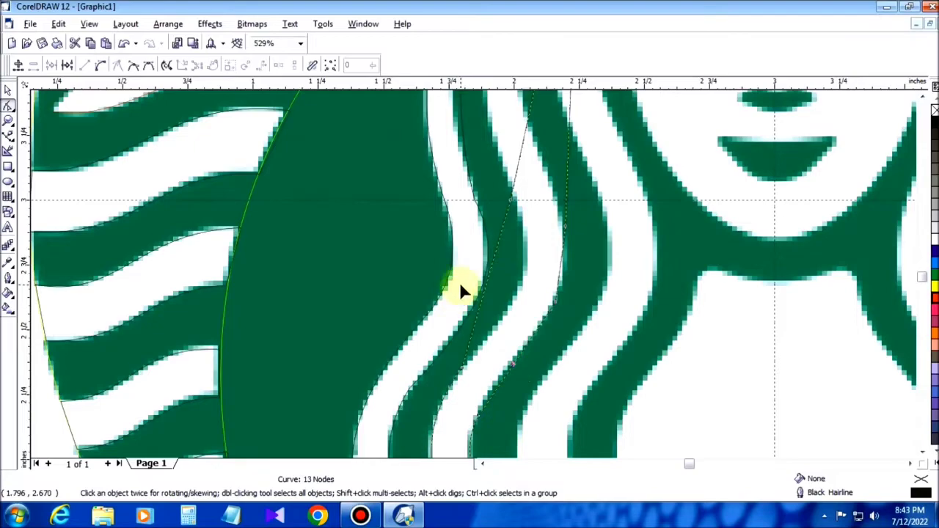
drag(504, 377, 498, 373)
drag(530, 339, 537, 342)
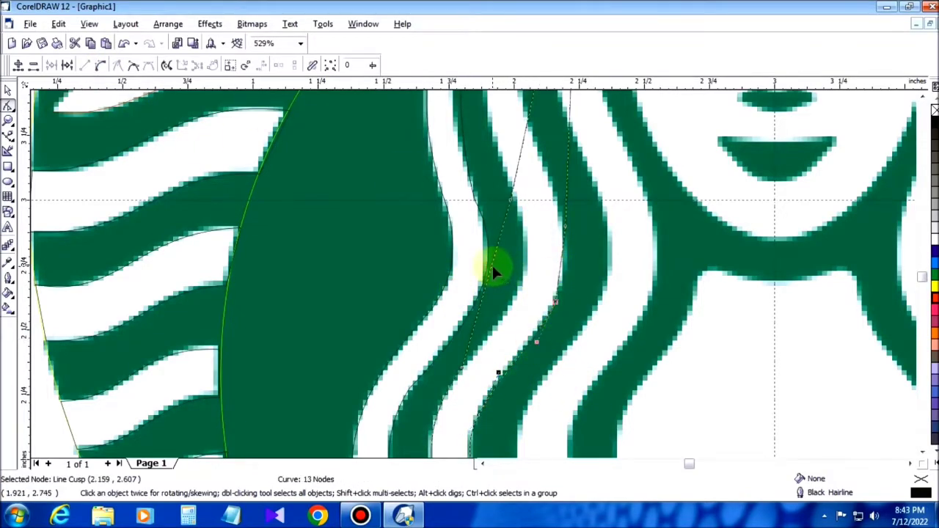
Curve both edges of the middle hair lock's bend just below the horizontal guideline.
click(100, 65)
drag(489, 279, 518, 290)
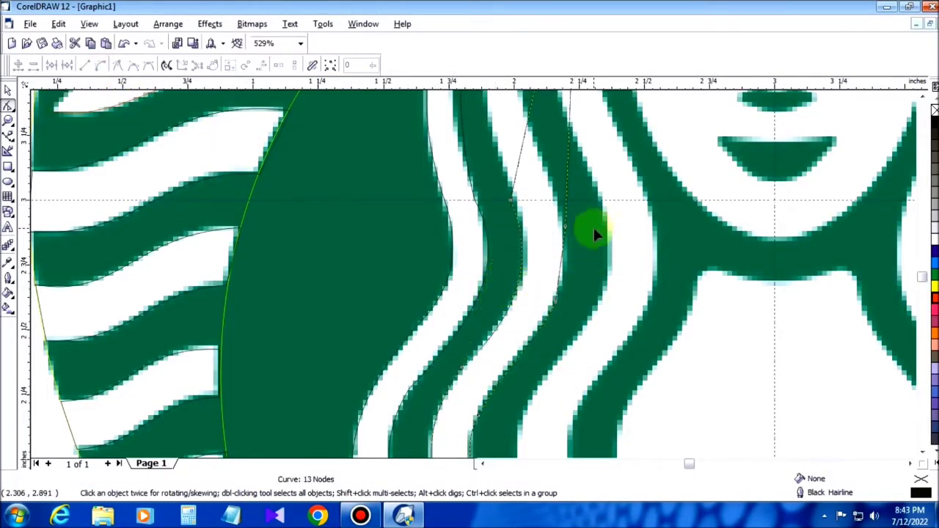
click(572, 277)
drag(560, 265, 564, 265)
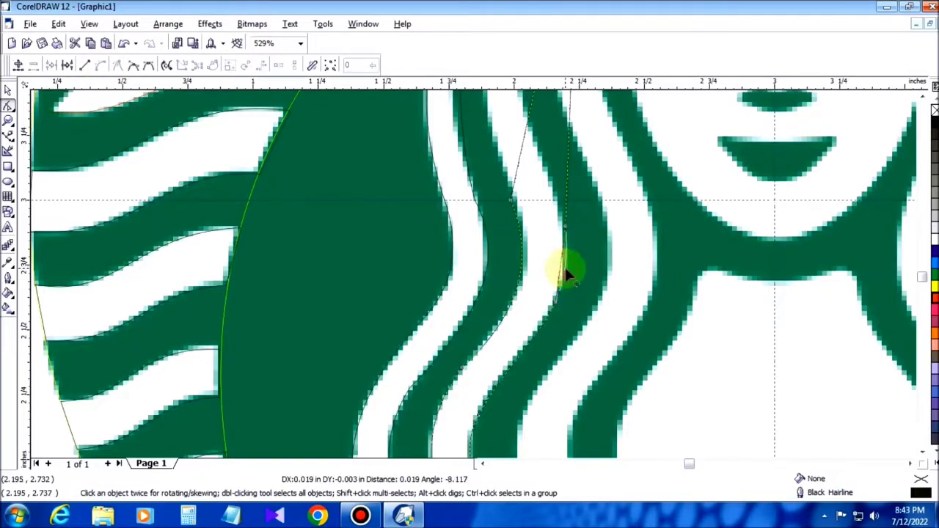
Convert both edges of the middle hair lock above the horizontal guideline to curves following the white lock up to its tip.
click(922, 97)
click(100, 65)
drag(537, 304, 485, 263)
click(572, 288)
click(572, 291)
click(102, 66)
drag(571, 318, 501, 321)
drag(515, 206, 484, 293)
Trace the left hair lock nearest the face as one closed eleven-node Bezier shape.
scroll(782, 388, down, 3)
click(910, 463)
click(911, 464)
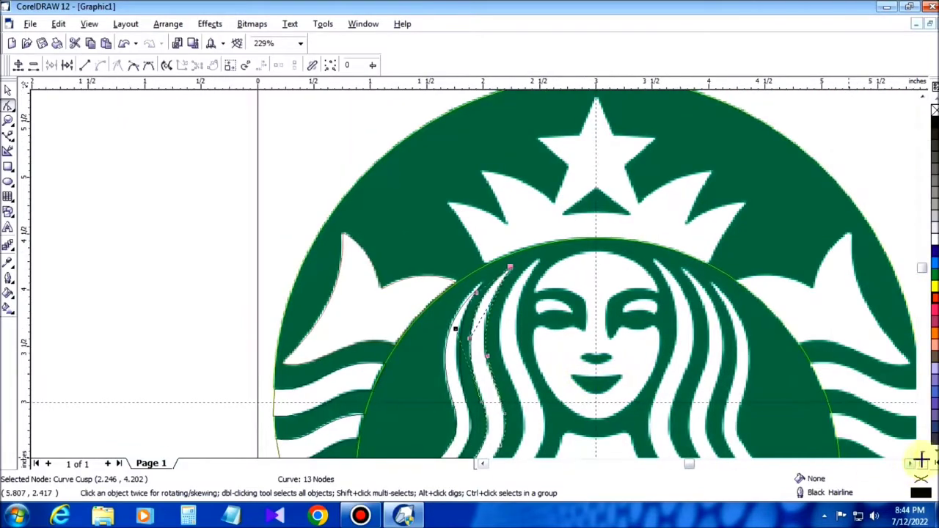
click(922, 452)
click(922, 451)
click(922, 452)
click(922, 452)
click(922, 452)
scroll(824, 386, down, 1)
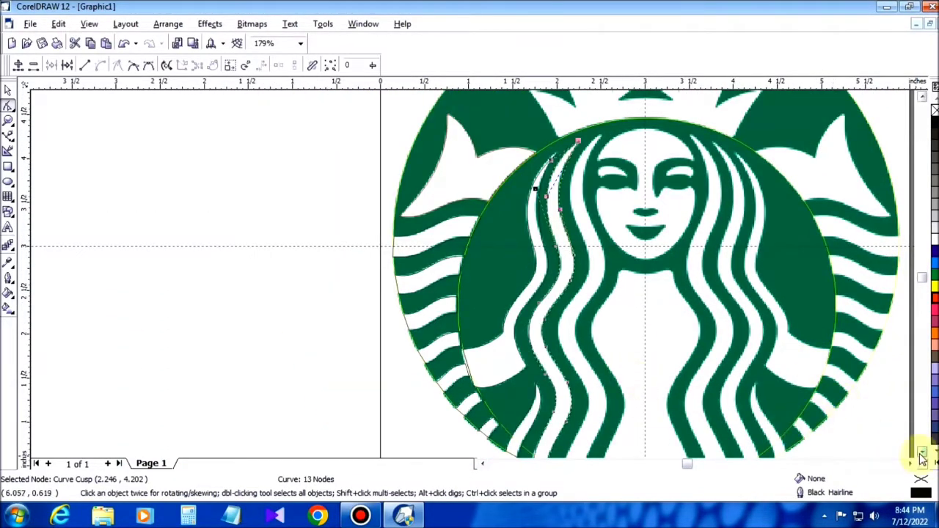
click(922, 454)
click(8, 136)
click(600, 95)
click(568, 182)
click(570, 259)
click(565, 314)
click(580, 389)
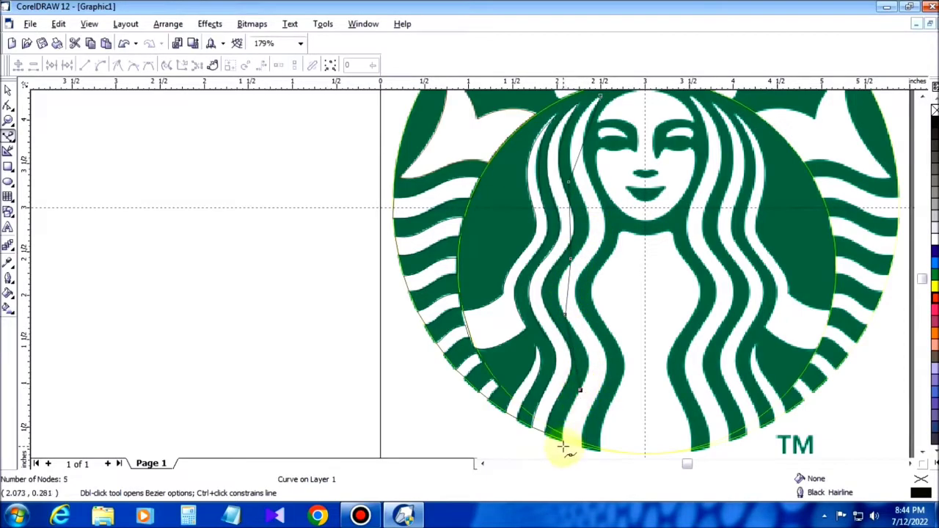
click(601, 390)
click(599, 339)
click(591, 260)
click(597, 188)
click(600, 96)
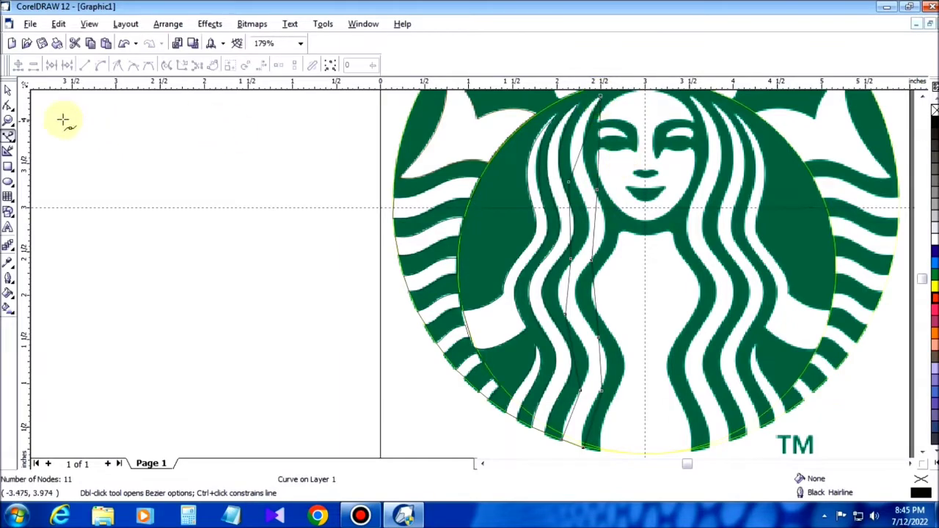
Reposition the two nodes beside the cheek on the hair lock nearest the face to fit the lock's edges.
click(8, 106)
scroll(708, 196, up, 3)
click(922, 98)
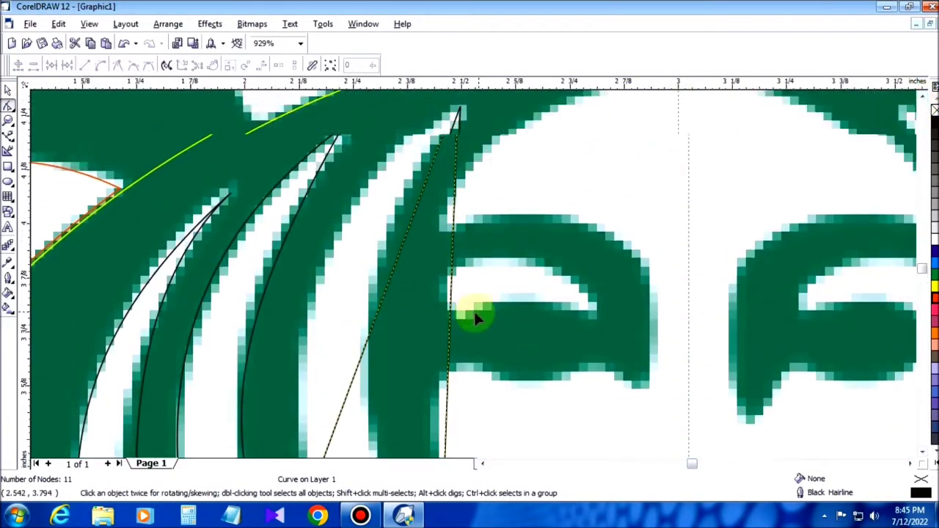
scroll(478, 313, down, 1)
click(921, 453)
drag(334, 415, 360, 415)
drag(451, 447, 442, 449)
click(408, 248)
click(922, 98)
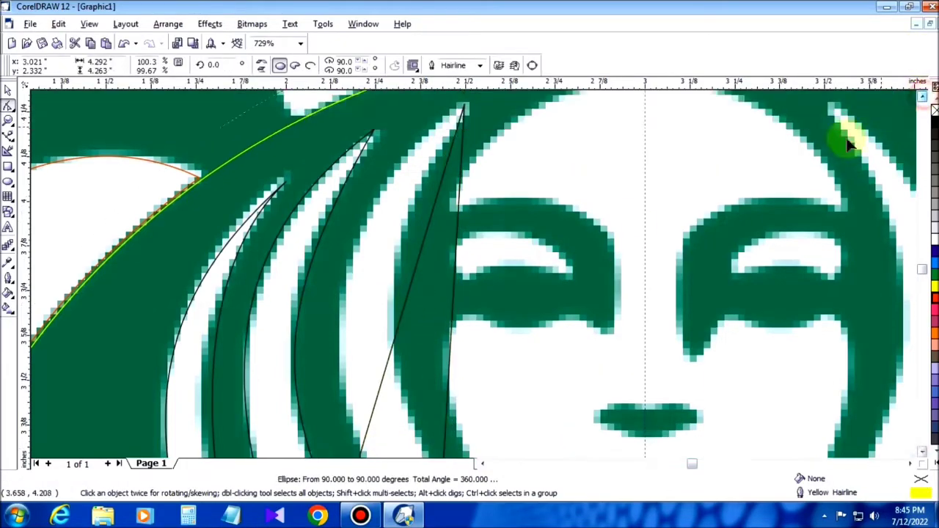
Convert both upper edges of the hair lock nearest the face to curves following the white lock up to its tip.
click(396, 340)
click(394, 339)
click(101, 65)
drag(404, 300, 351, 265)
click(452, 319)
click(102, 65)
drag(454, 303, 394, 288)
Curve both edges of the innermost hair lock's bend beside the chin and adjust their nodes and handles.
click(922, 453)
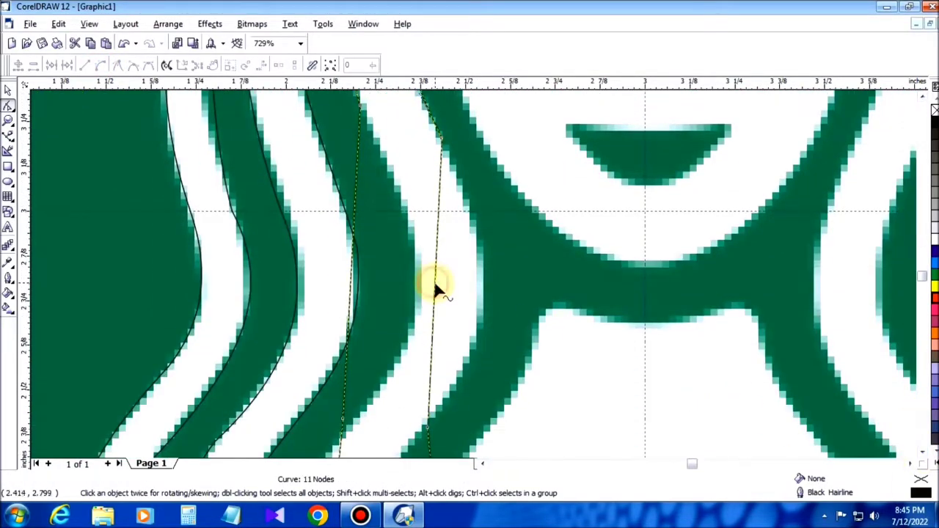
double_click(434, 286)
click(102, 65)
drag(434, 297, 482, 314)
click(350, 273)
drag(351, 273, 416, 321)
click(429, 212)
drag(430, 213, 433, 257)
drag(441, 317, 430, 355)
Curve both edges of the innermost hair lock's inward bend at arm height to match the image.
scroll(529, 196, down, 5)
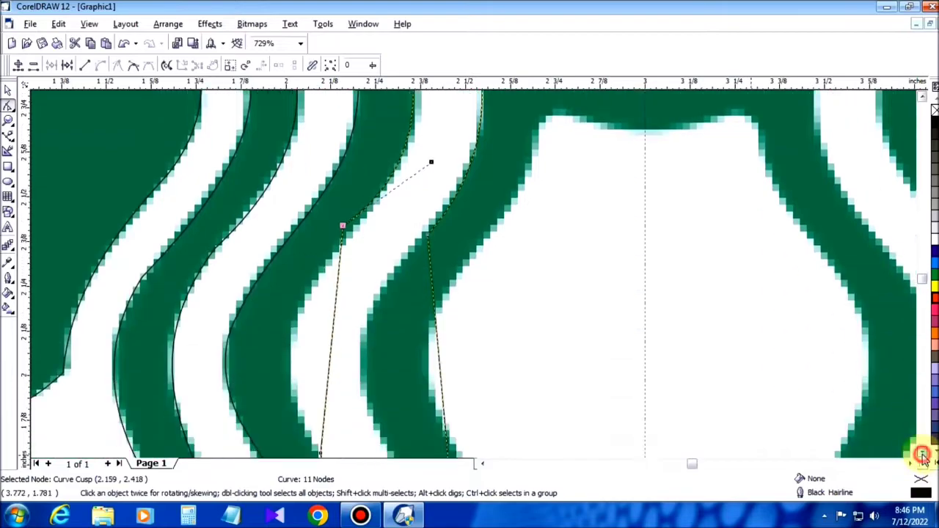
drag(334, 238, 293, 238)
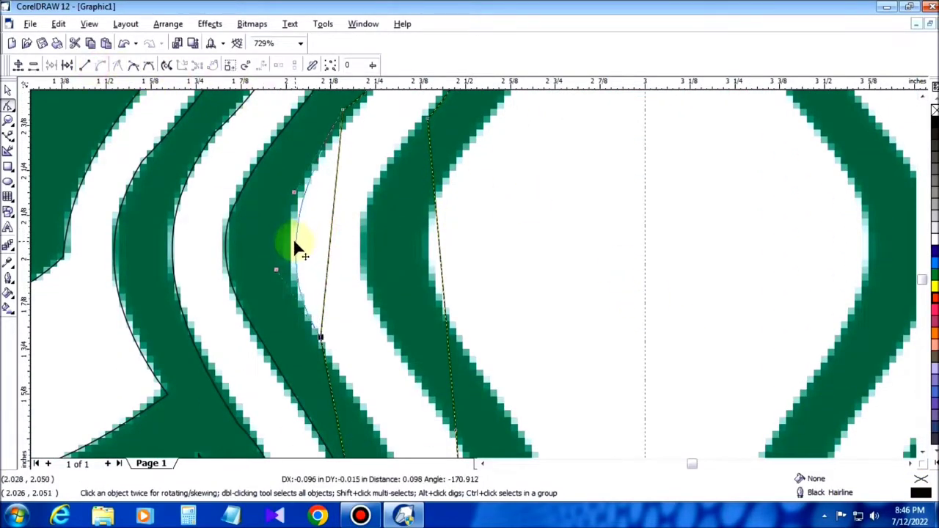
click(441, 275)
drag(438, 279, 385, 280)
Curve both edges of the innermost hair lock's lower outward bend to match the image.
scroll(654, 377, down, 4)
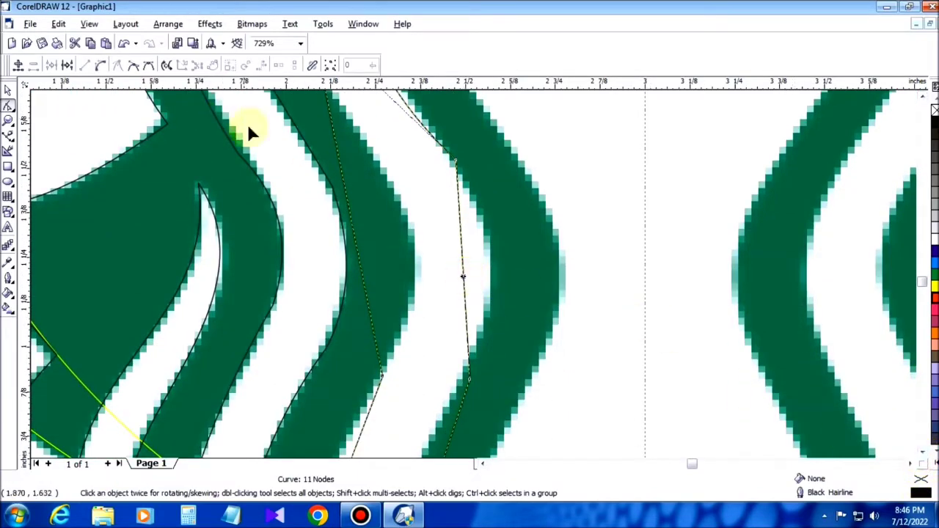
drag(468, 267, 493, 270)
click(357, 253)
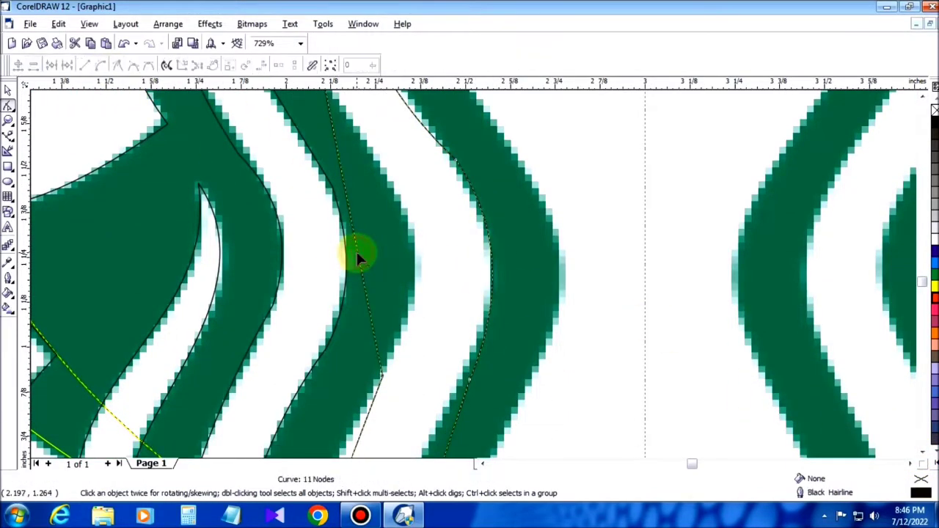
drag(357, 253, 421, 255)
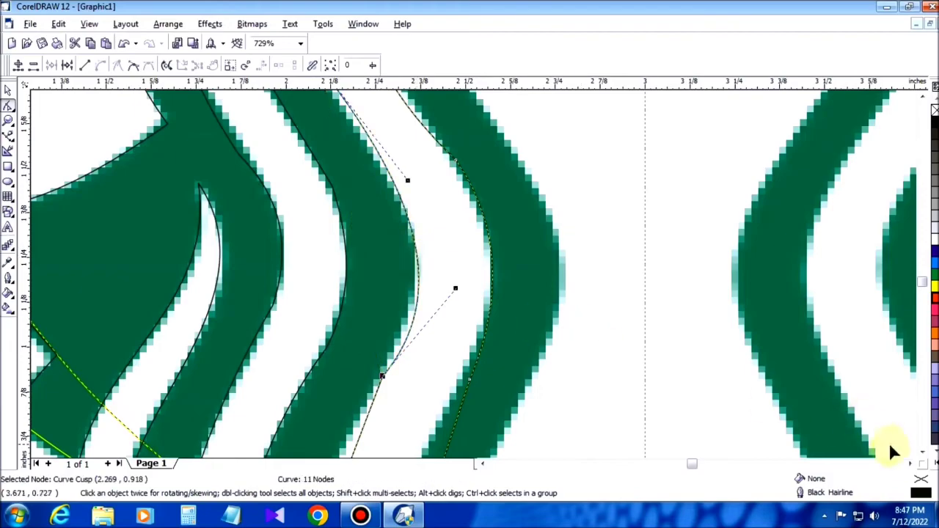
Curve both edges at the innermost hair lock's bottom end down to the outer circle.
click(922, 454)
click(922, 455)
click(438, 286)
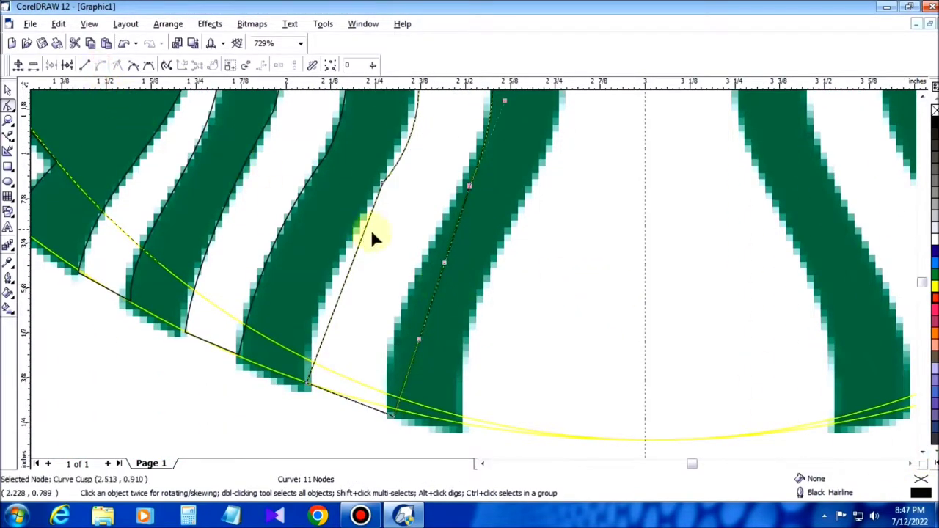
drag(438, 294, 320, 287)
Select the twelve traced shapes on the logo's left half and fill them with red.
click(300, 44)
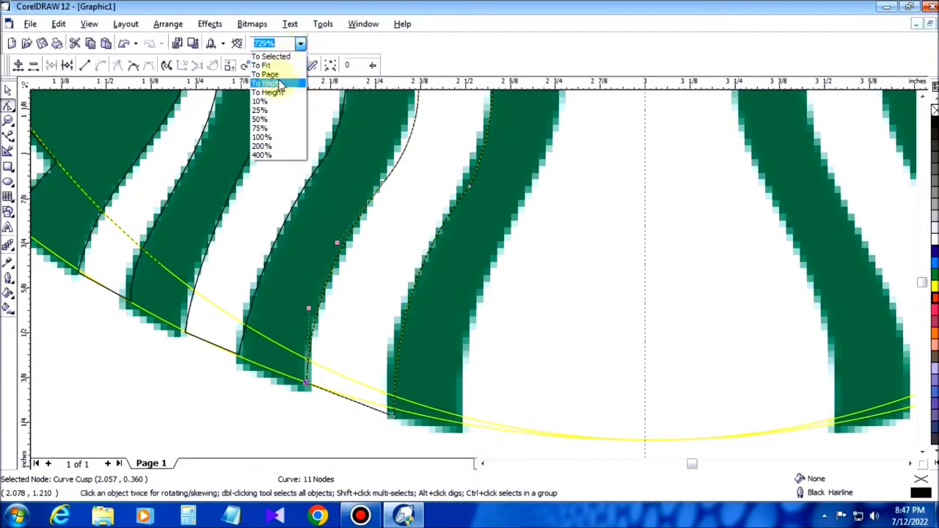
click(263, 138)
click(8, 90)
drag(286, 151, 452, 357)
click(923, 96)
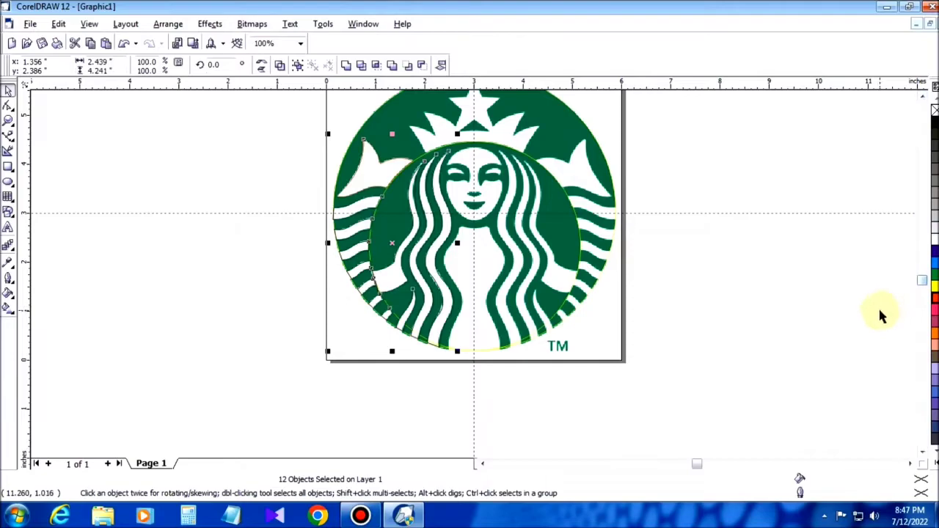
click(934, 301)
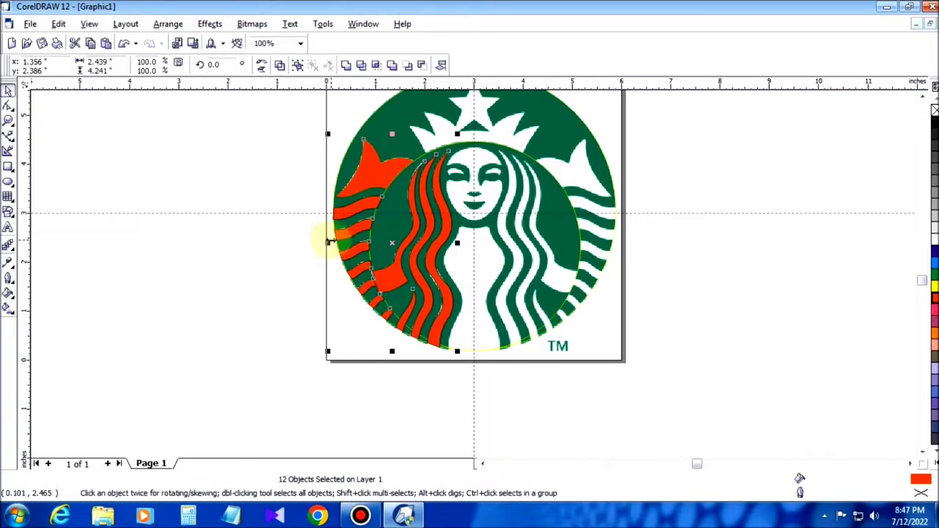
Mirror a copy of the twelve red shapes horizontally and align it over the logo's right half.
drag(329, 242, 596, 293)
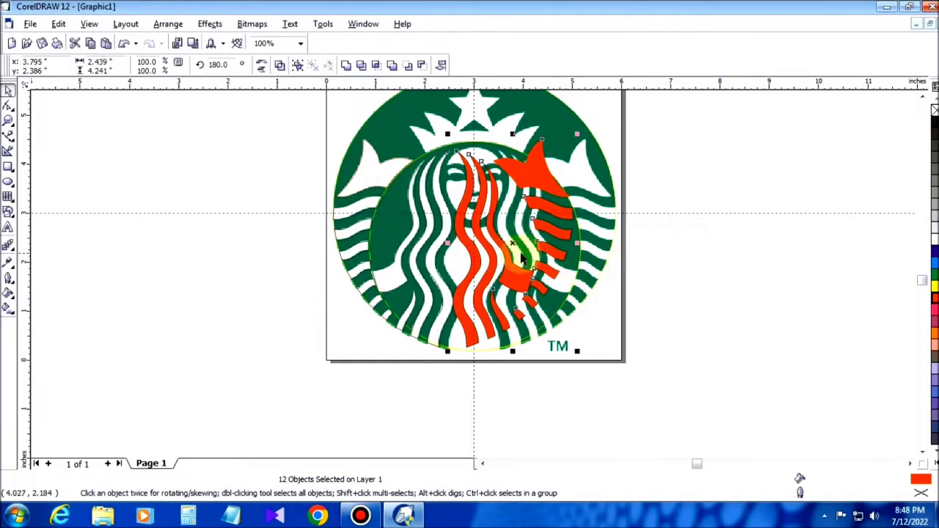
drag(515, 243, 559, 242)
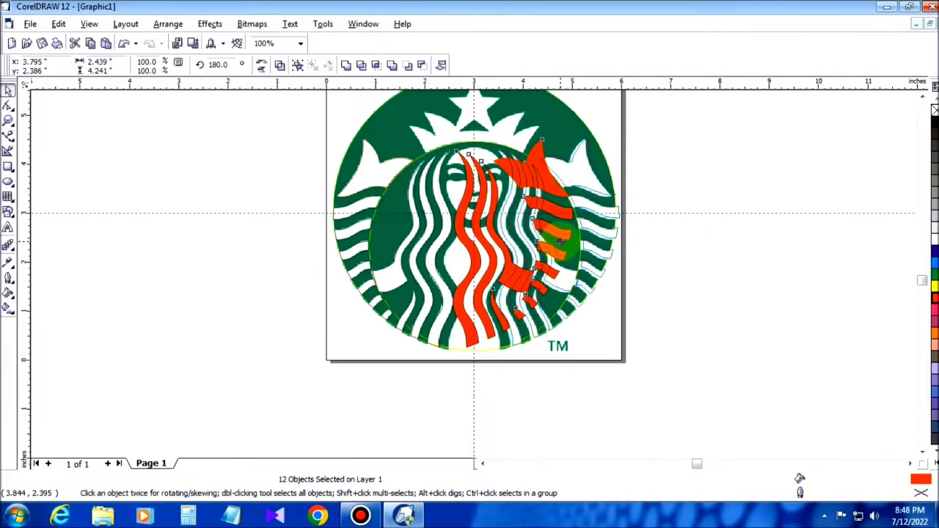
drag(559, 242, 601, 242)
click(756, 250)
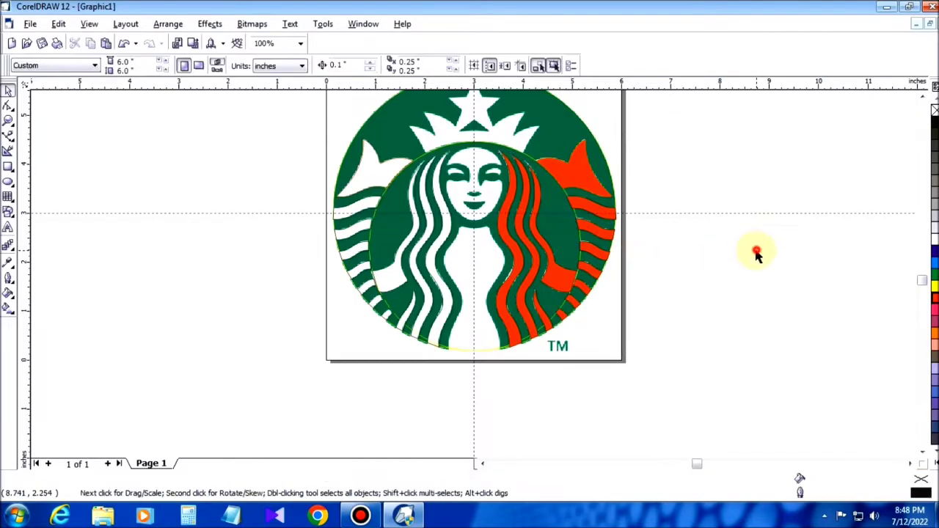
Fill the twelve original shapes on the logo's left half with red to match the mirrored copy.
drag(309, 122, 467, 367)
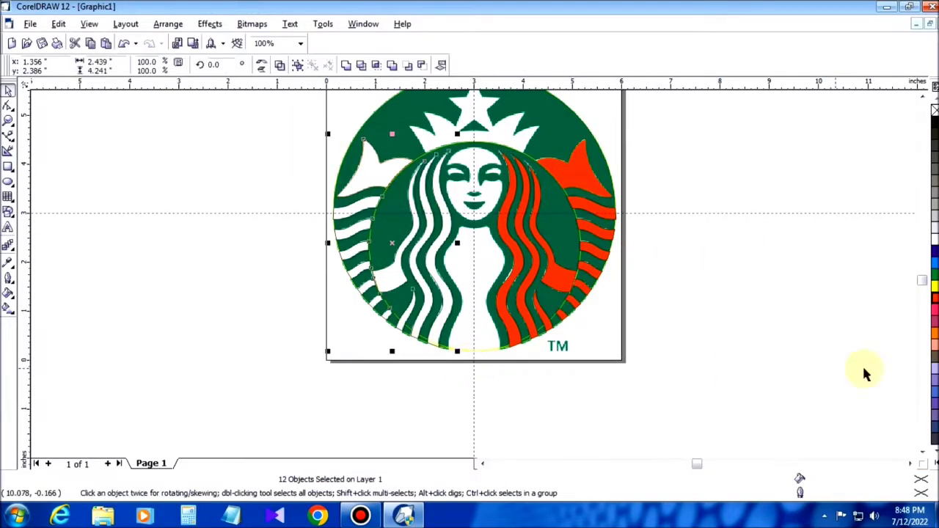
click(933, 305)
click(794, 249)
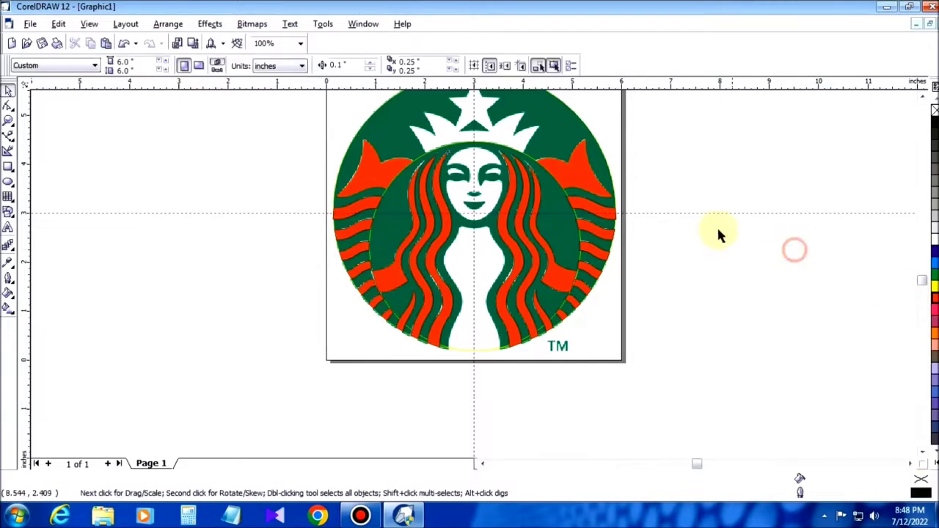
Start a straight-segment Bezier outline along the crown's base and up around its two right-hand points.
click(922, 96)
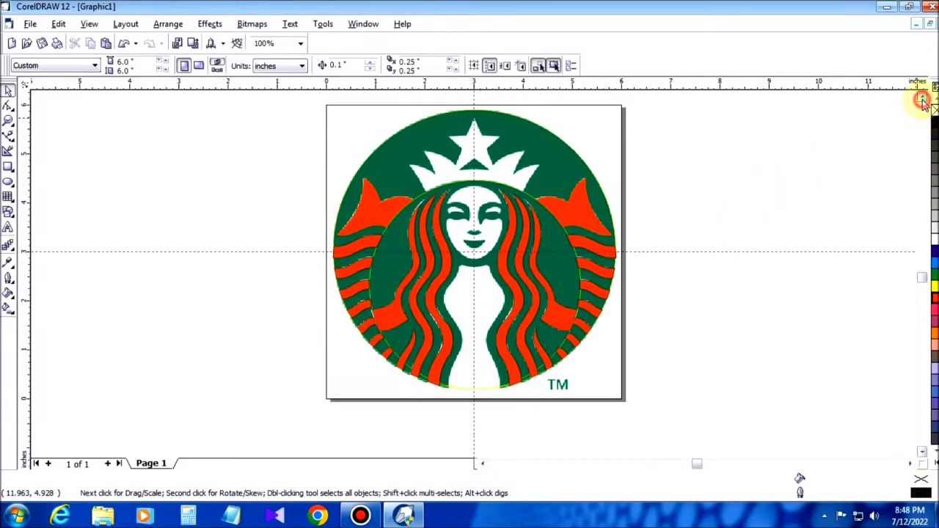
click(8, 121)
drag(403, 149, 563, 266)
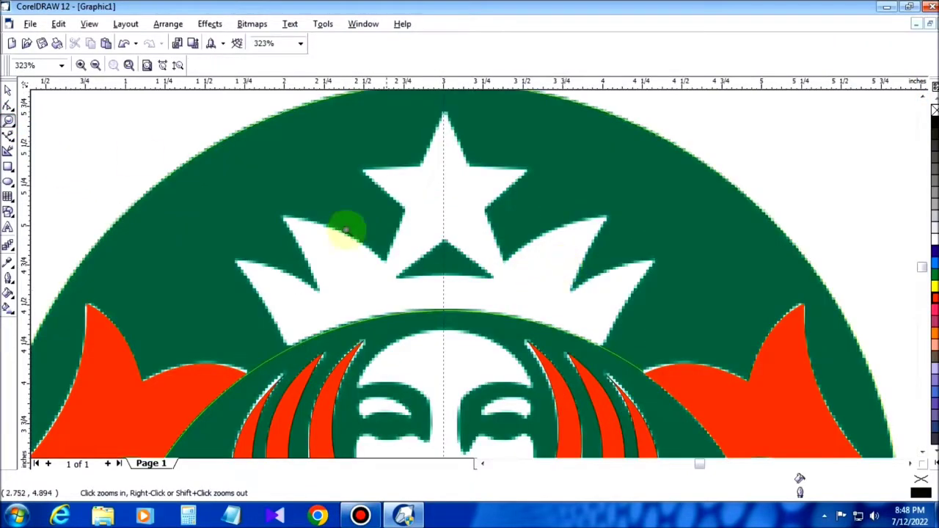
click(9, 136)
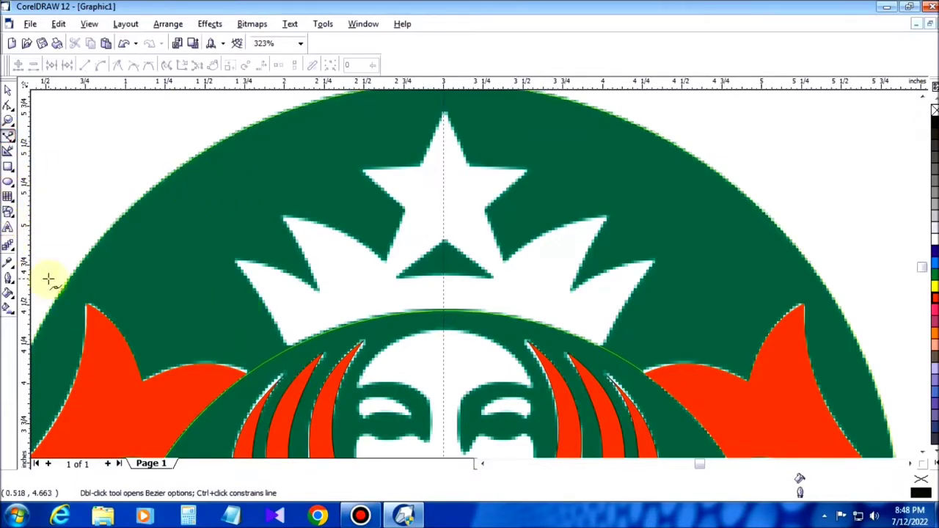
click(287, 348)
click(604, 346)
click(654, 262)
click(572, 291)
click(606, 218)
click(506, 261)
Continue the crown outline around the star and the two left-hand points, closing it at the base's left corner.
click(486, 211)
click(525, 170)
click(444, 112)
click(420, 165)
click(365, 172)
click(402, 211)
click(383, 258)
click(282, 217)
click(319, 290)
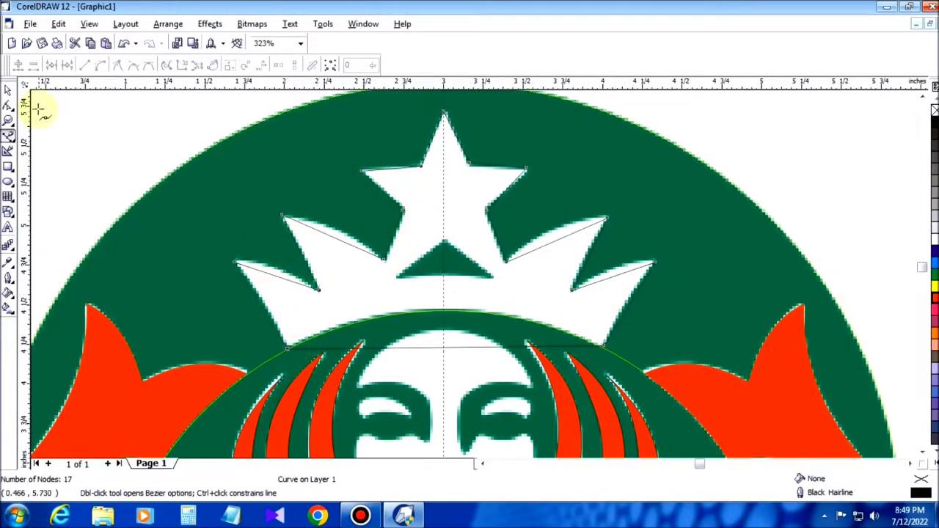
Curve the edges of the crown's two right-hand points to follow the logo artwork.
click(8, 106)
drag(557, 240, 556, 228)
click(590, 253)
click(107, 67)
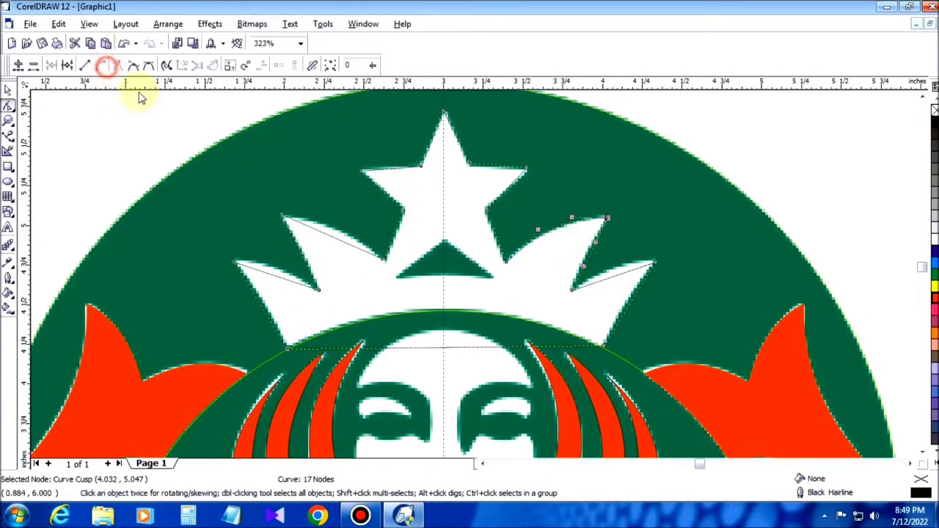
click(610, 276)
drag(612, 270, 612, 268)
click(627, 305)
click(102, 66)
drag(627, 309, 622, 308)
Bend the crown outline's bottom edge upward along the arc of the inner circle.
click(441, 347)
click(102, 66)
drag(443, 352, 446, 316)
Curve the edges of the crown's two left-hand points and fill the crown shape with red.
click(288, 277)
click(101, 66)
drag(275, 275, 278, 267)
click(328, 235)
drag(339, 239, 346, 233)
click(933, 297)
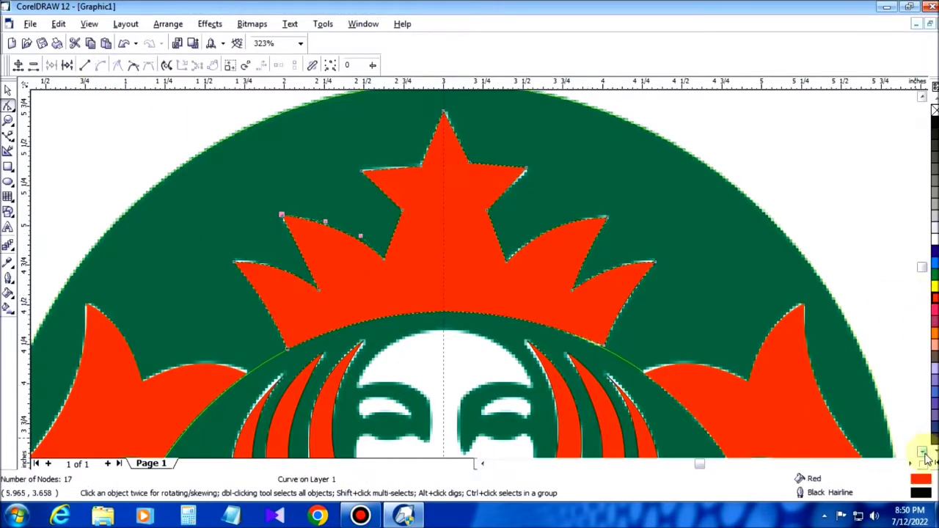
Trace a closed straight-segment outline of the face around the forehead, brows, nose bridge, lower eye edges and chin.
click(923, 452)
click(8, 136)
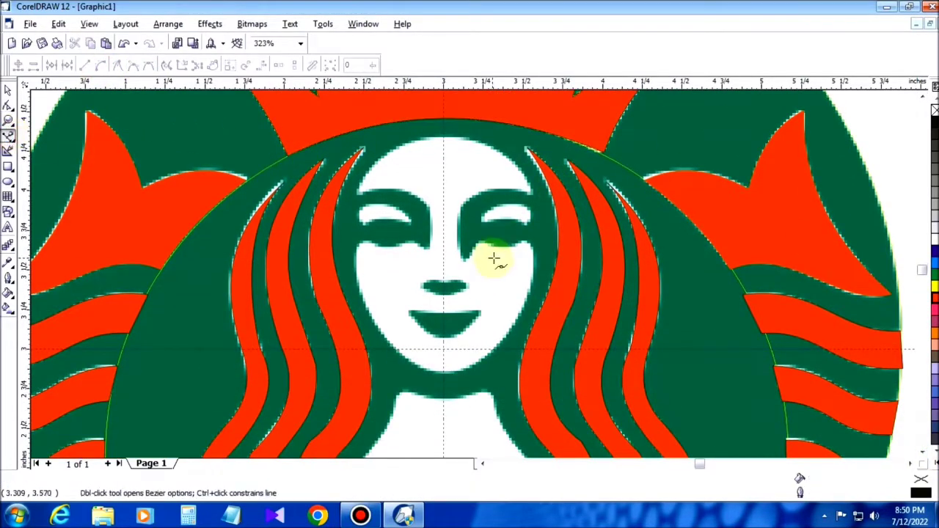
click(424, 247)
click(429, 208)
click(360, 194)
click(443, 138)
click(531, 194)
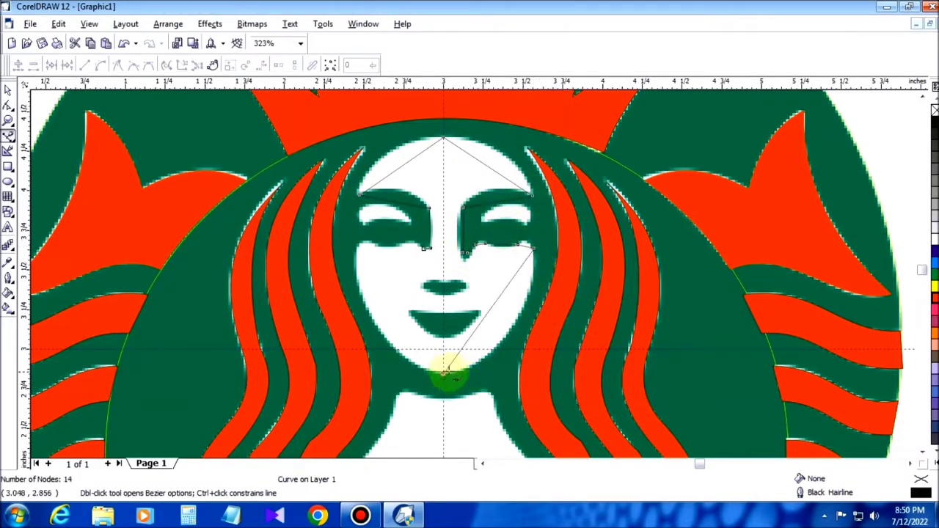
Curve the face outline along both sides of the forehead and along both brows.
key(space)
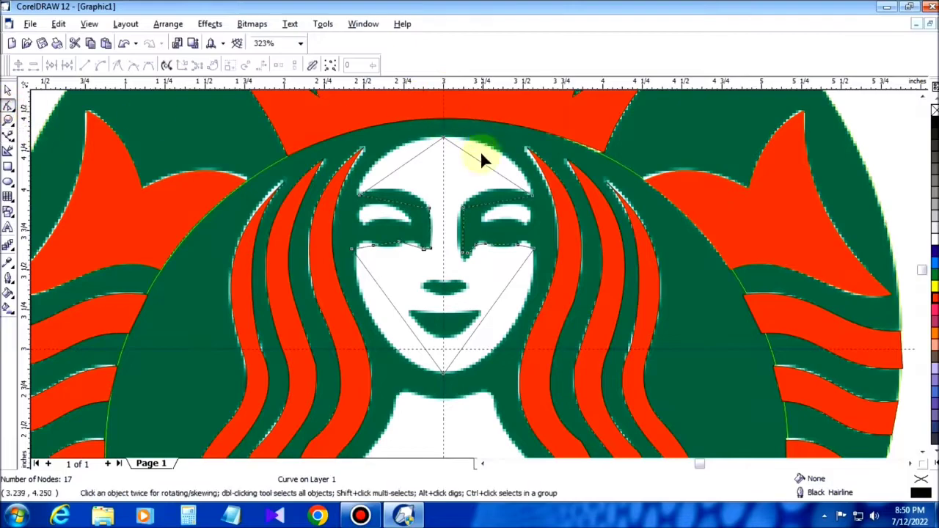
drag(490, 167, 504, 151)
click(406, 163)
click(101, 65)
drag(399, 166, 387, 158)
drag(397, 205, 400, 192)
click(499, 201)
click(100, 65)
drag(486, 203, 483, 192)
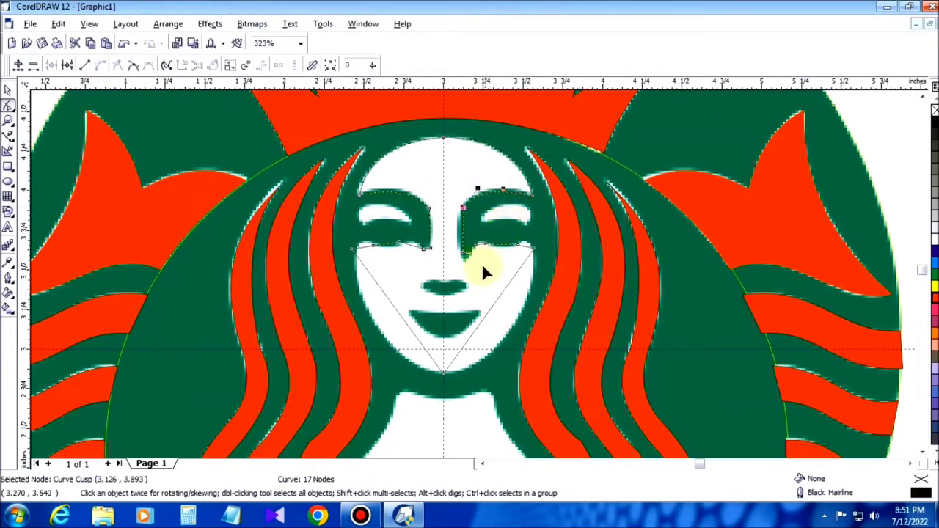
Round the short segment of the face outline at the inner corner below the left eye, beside the nose bridge.
scroll(442, 269, up, 1)
scroll(459, 191, up, 1)
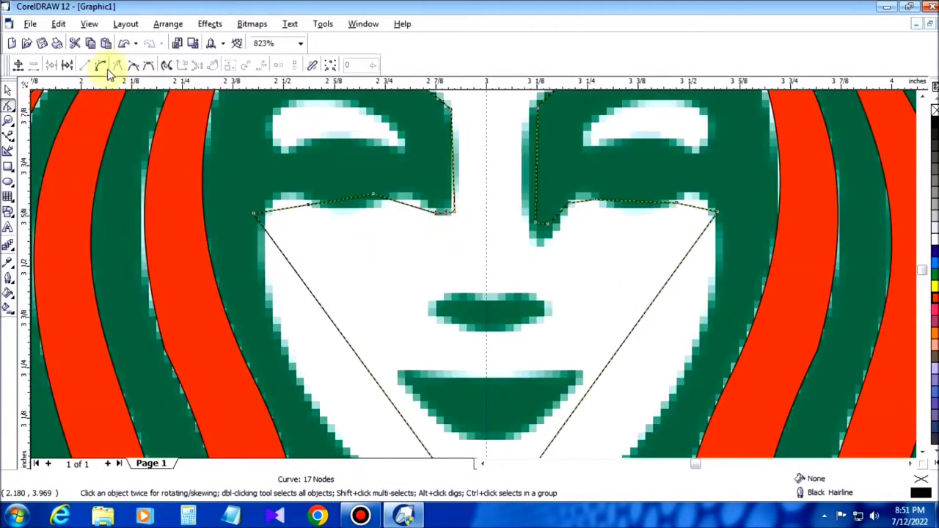
click(101, 65)
scroll(458, 241, up, 5)
mouse_move(420, 164)
mouse_down()
mouse_move(418, 176)
mouse_move(438, 162)
mouse_up()
Reposition the nodes below the left eye and bend the segment between them down along the lower lid.
scroll(349, 140, down, 8)
click(8, 119)
drag(216, 112, 323, 149)
click(8, 105)
drag(559, 201, 604, 220)
drag(262, 248, 281, 237)
drag(604, 220, 599, 230)
click(101, 65)
drag(434, 234, 434, 264)
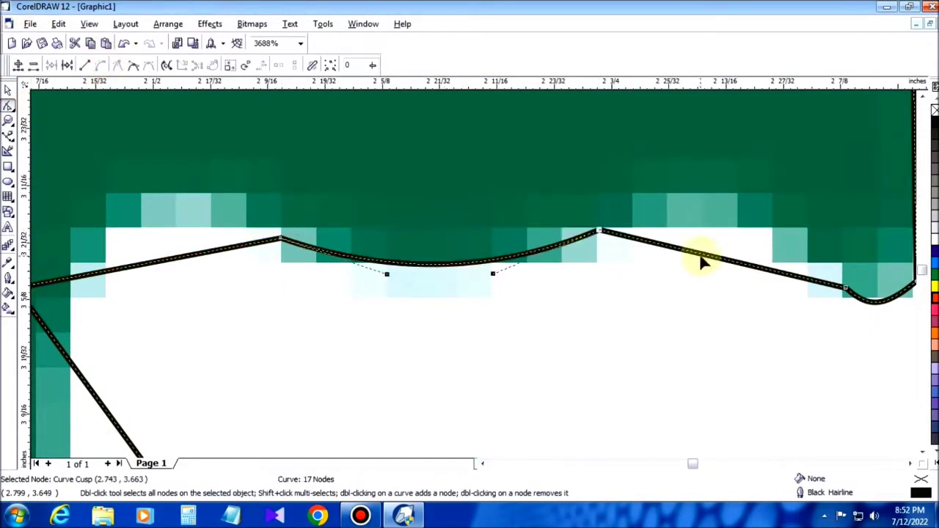
Arch the inner and outer segments below the left eye upward and adjust the outline's outer corner there.
click(101, 66)
drag(720, 257, 739, 223)
click(171, 259)
click(101, 65)
drag(162, 259, 162, 213)
scroll(163, 208, down, 1)
scroll(177, 264, down, 2)
drag(101, 254, 109, 259)
scroll(351, 300, down, 5)
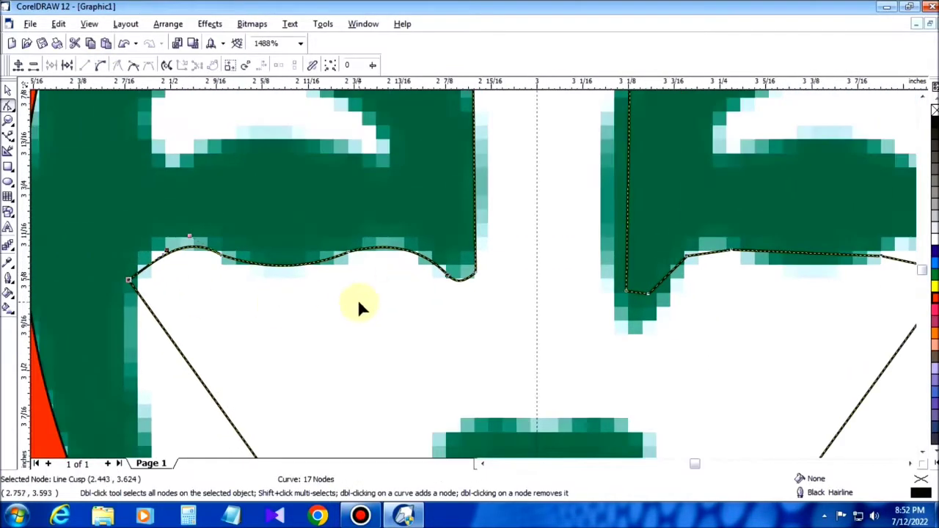
Curve both cheek edges of the face outline outward down to the chin.
scroll(920, 455, down, 4)
drag(499, 300, 462, 339)
drag(664, 303, 699, 334)
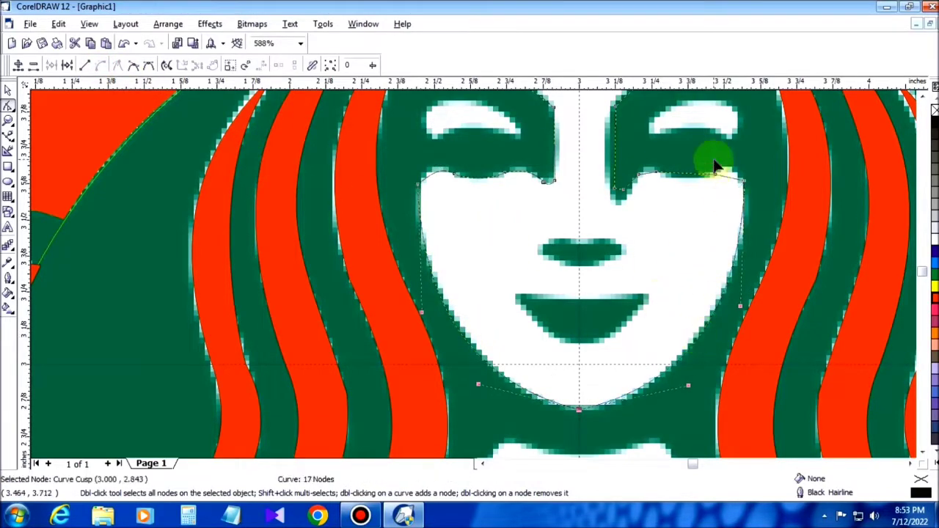
Curve the outer and middle segments of the face outline below the right eye.
scroll(746, 189, up, 2)
click(721, 145)
click(710, 143)
click(102, 67)
drag(710, 142, 709, 125)
click(633, 135)
click(103, 66)
drag(633, 134, 630, 145)
Curve the inner segments below the right eye, round the tip beside the nose and bend the nose bridge's right edge.
drag(505, 137, 535, 127)
drag(470, 171, 461, 196)
click(462, 182)
click(101, 65)
click(922, 101)
click(922, 453)
click(446, 335)
click(100, 65)
drag(446, 320, 434, 294)
Trace the white shape of the right eye with a closed four-node Bezier outline.
scroll(360, 341, down, 1)
scroll(359, 341, down, 4)
click(8, 136)
scroll(465, 316, up, 3)
click(430, 336)
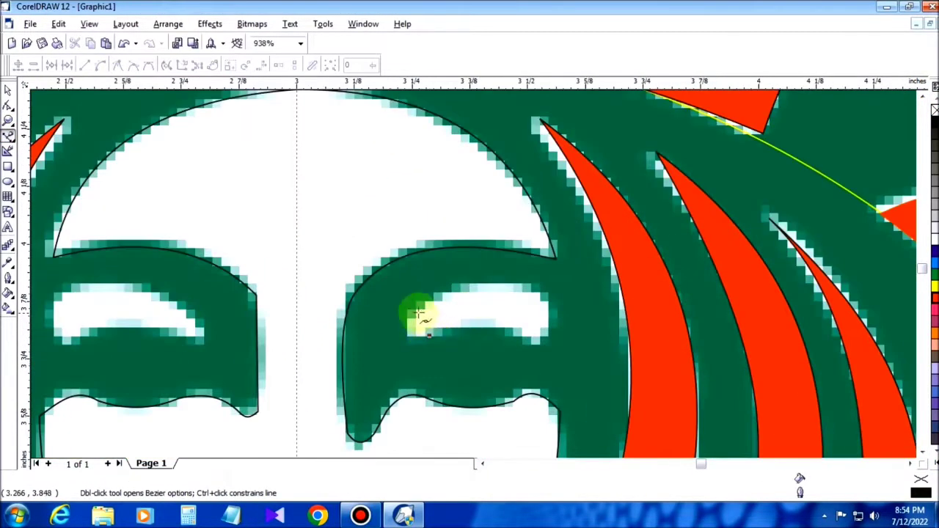
click(414, 307)
click(540, 292)
click(524, 338)
Curve all four edges of the right eye outline to match the white eye shape.
key(F10)
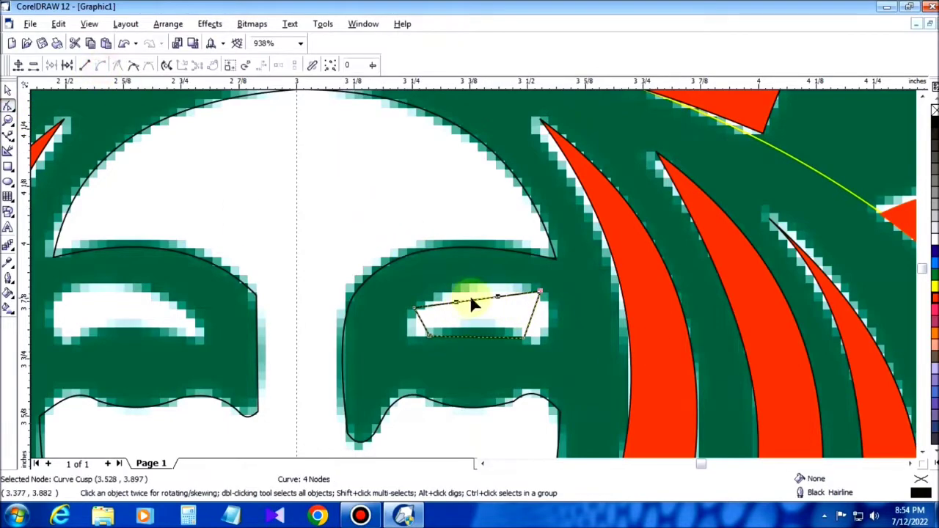
drag(539, 328, 550, 319)
click(478, 339)
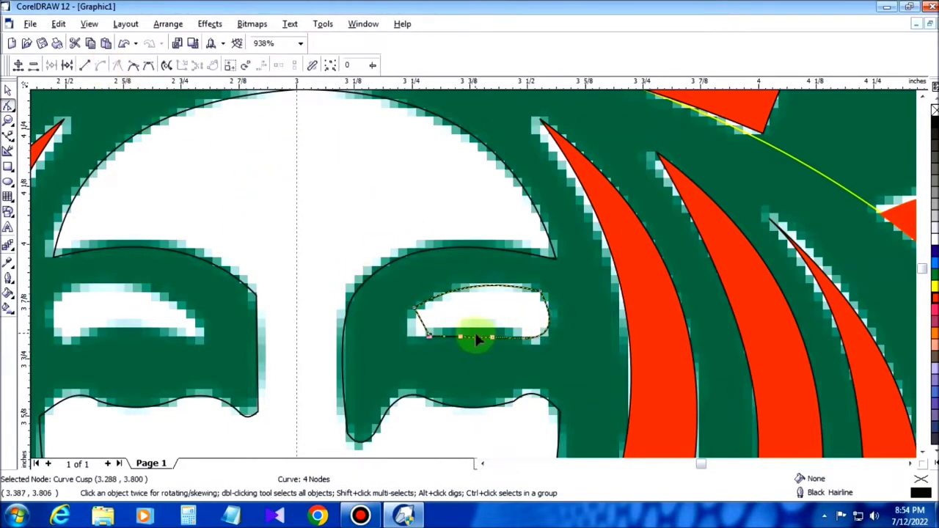
drag(421, 326, 409, 339)
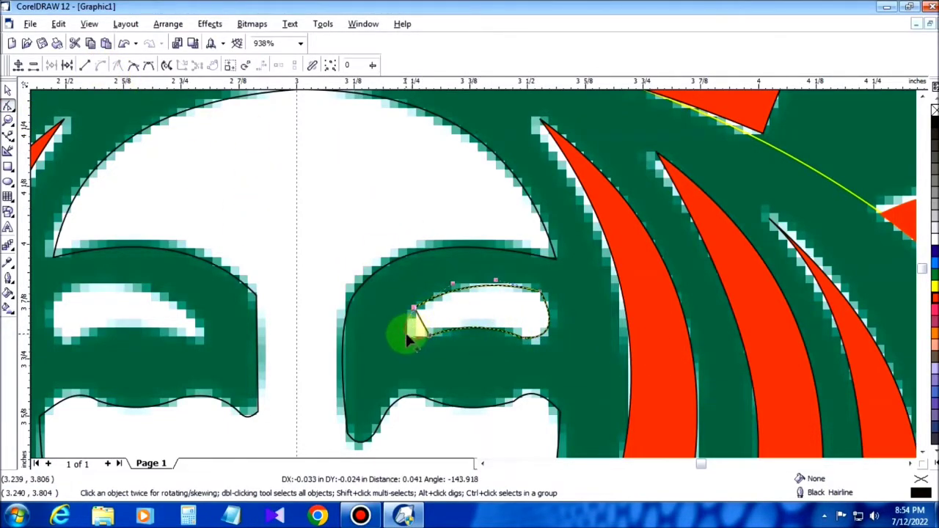
Trace the white shape of the left eye with a closed four-node Bezier outline.
click(8, 140)
click(196, 323)
click(189, 335)
click(87, 335)
Curve the upper, lower and end edges of the left eye outline to match the white eye shape.
key(space)
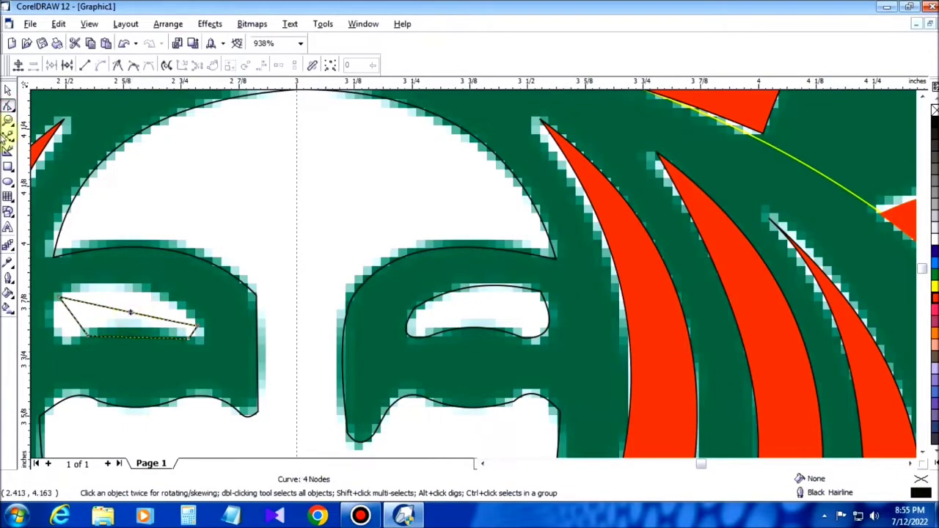
click(100, 67)
drag(145, 314, 144, 292)
click(143, 337)
click(100, 67)
drag(134, 337, 53, 315)
click(78, 321)
click(202, 335)
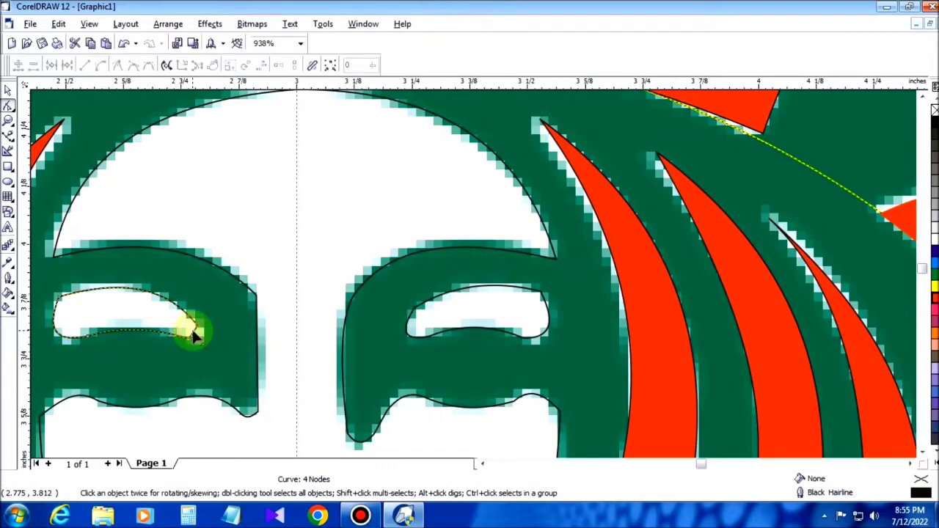
drag(195, 334, 203, 336)
Trace the green nose mark with a closed straight-segment Bezier outline.
click(922, 452)
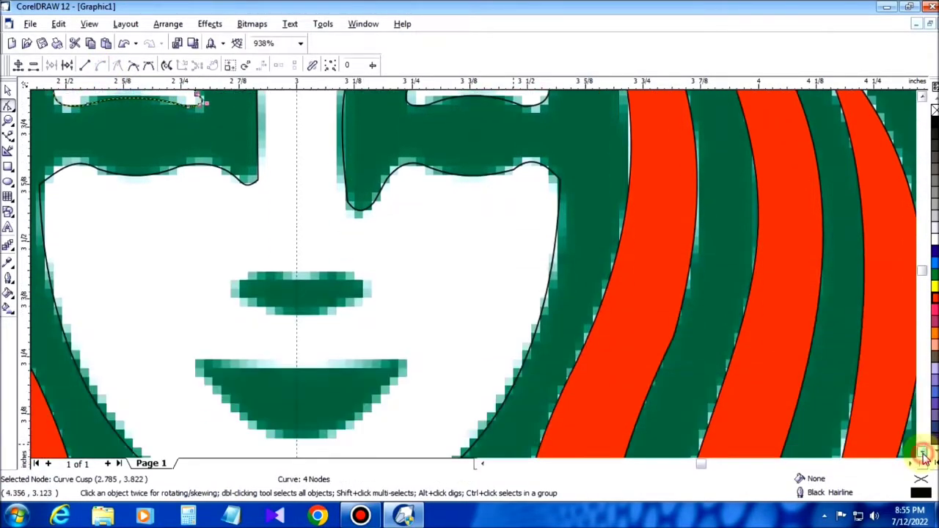
key(F5)
click(311, 237)
click(349, 237)
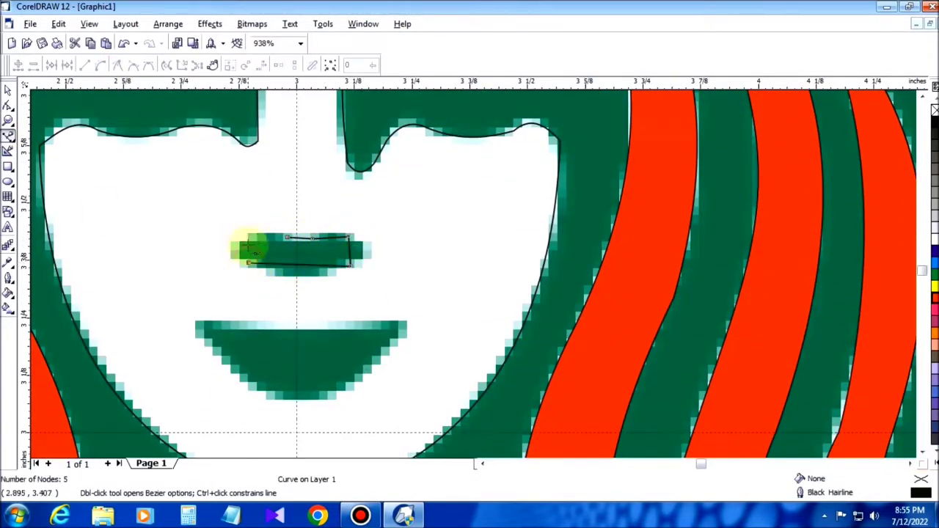
Round both ends of the nose outline, add nodes on its lower edge and curve its upper and lower edges.
key(space)
click(99, 64)
drag(349, 249, 367, 252)
click(247, 253)
click(104, 66)
drag(247, 252, 236, 253)
click(302, 266)
click(271, 264)
double_click(271, 264)
double_click(330, 266)
mouse_move(295, 265)
mouse_down()
mouse_move(298, 276)
mouse_move(296, 247)
mouse_up()
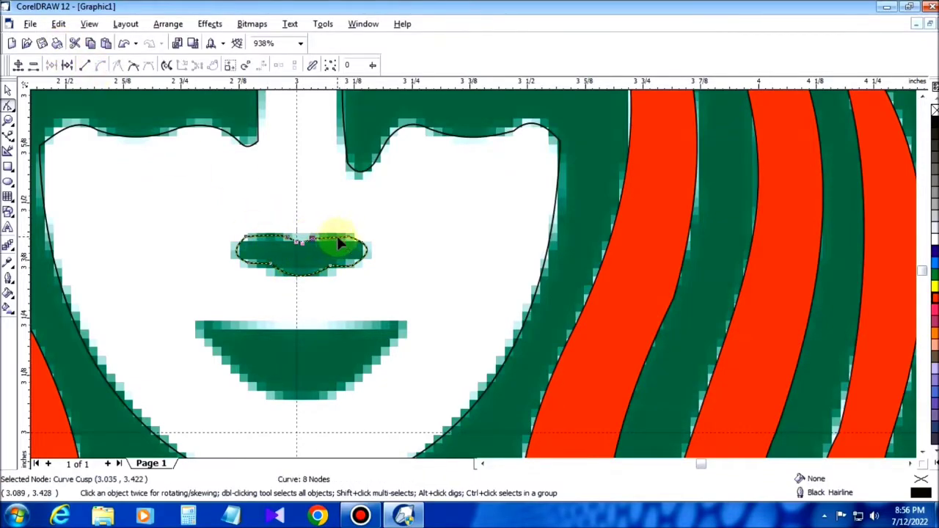
Trace the mouth with a closed three-node outline joining its two corners and the bottom centre.
key(F5)
click(398, 322)
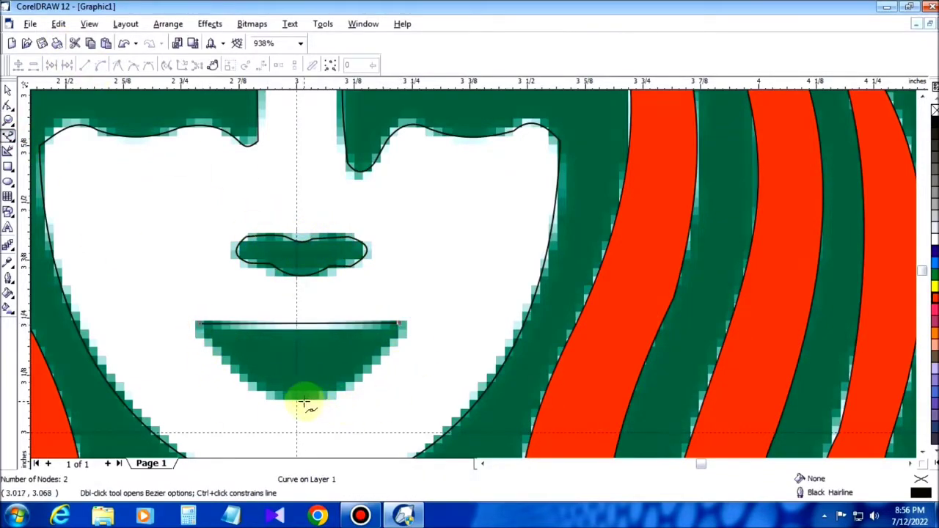
click(199, 325)
Bend the mouth's upper edge slightly downward and bow both lower edges outward along the lip.
key(space)
drag(297, 324, 298, 329)
click(344, 366)
click(100, 65)
drag(363, 354, 384, 369)
drag(253, 360, 231, 376)
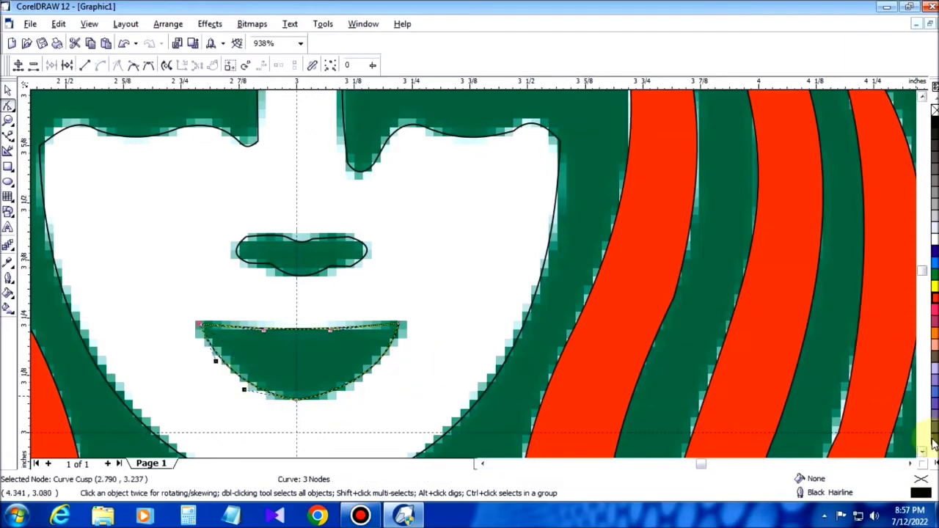
Trace the white torso below the face with a closed twelve-node outline from the bottom circle up around the neckline.
click(923, 443)
scroll(591, 286, down, 5)
key(z)
drag(608, 293, 530, 438)
click(8, 136)
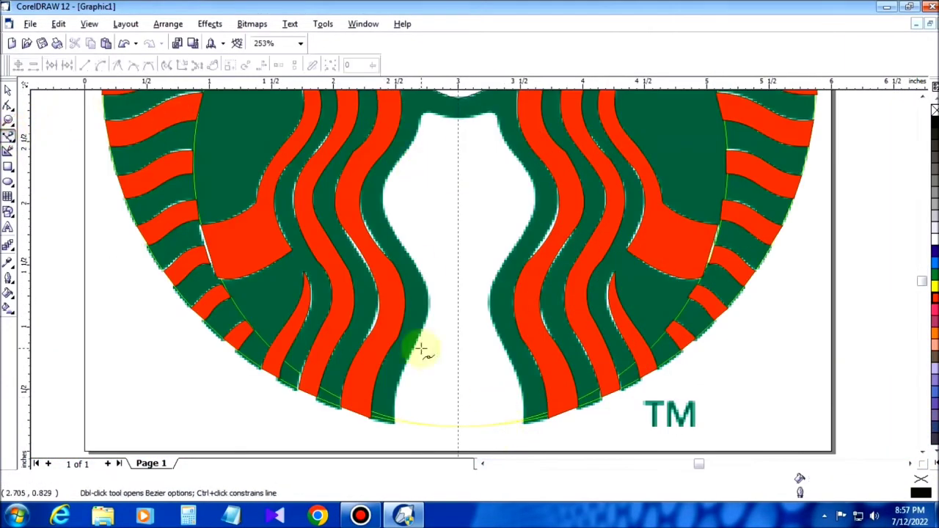
click(395, 424)
click(524, 424)
click(512, 151)
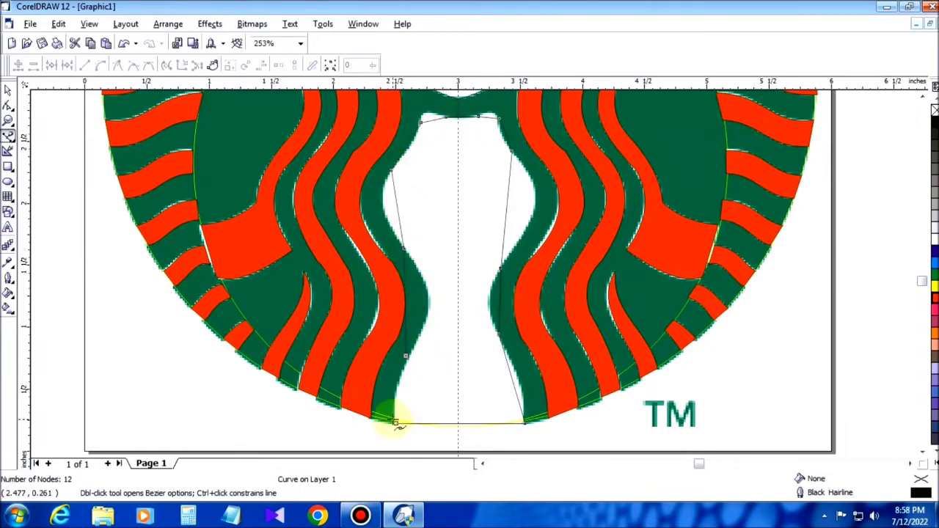
Curve the middle of the torso's neckline and the rounded bump at its right end.
key(space)
scroll(461, 184, up, 3)
key(F10)
double_click(477, 151)
click(102, 66)
drag(582, 157, 607, 159)
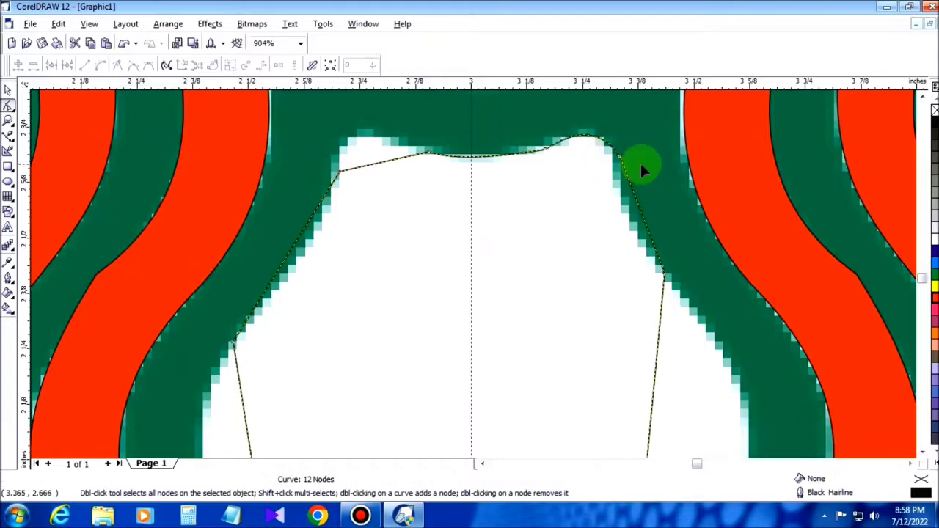
Curve the torso outline along the right side of the neck, the rounded bump at the neckline's left end and the left neck side.
click(103, 68)
drag(644, 222, 632, 228)
click(374, 164)
click(103, 68)
drag(378, 163, 362, 142)
mouse_move(285, 272)
mouse_down()
mouse_move(298, 277)
mouse_move(295, 270)
mouse_up()
Bow both sides of the torso outline outward along the chest to the white area's edges.
click(923, 451)
click(923, 452)
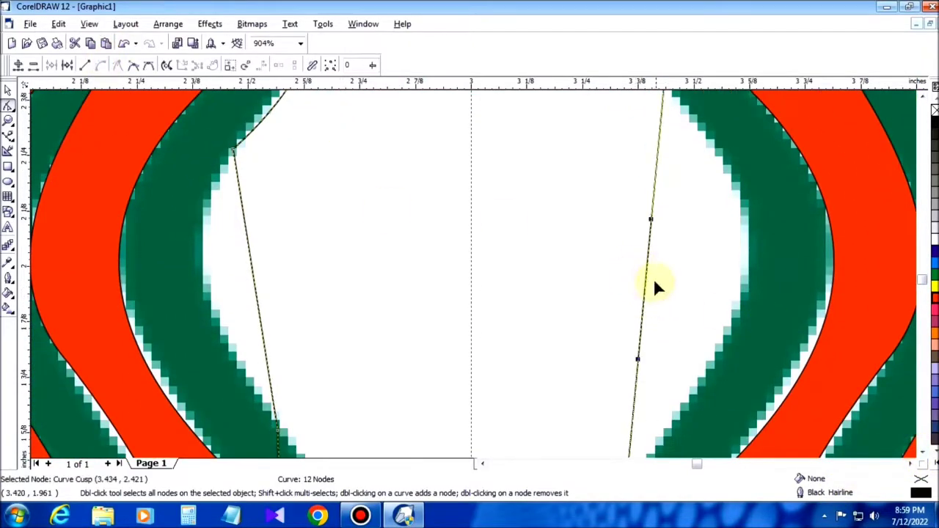
drag(749, 279, 751, 277)
click(750, 339)
drag(254, 281, 208, 279)
Bend both sides of the torso outline inward along the waist.
scroll(635, 316, down, 5)
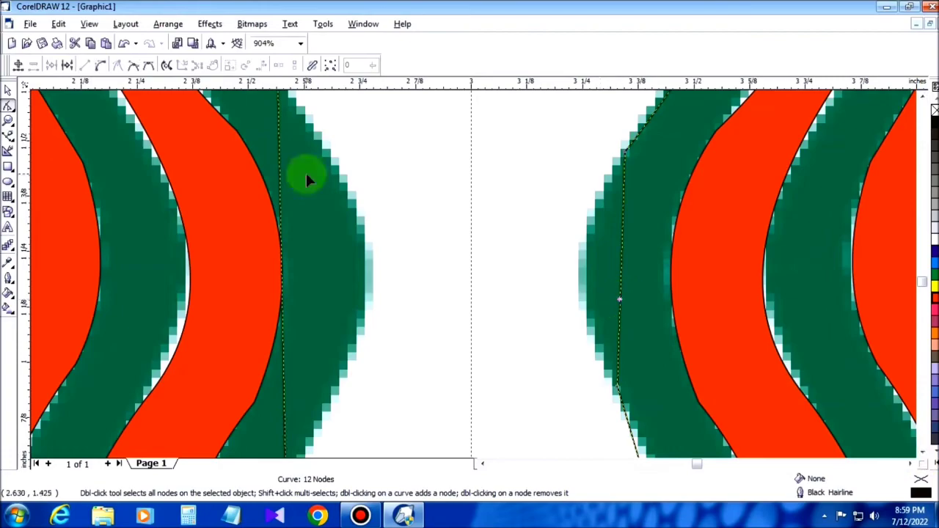
drag(595, 278, 584, 278)
drag(282, 268, 368, 270)
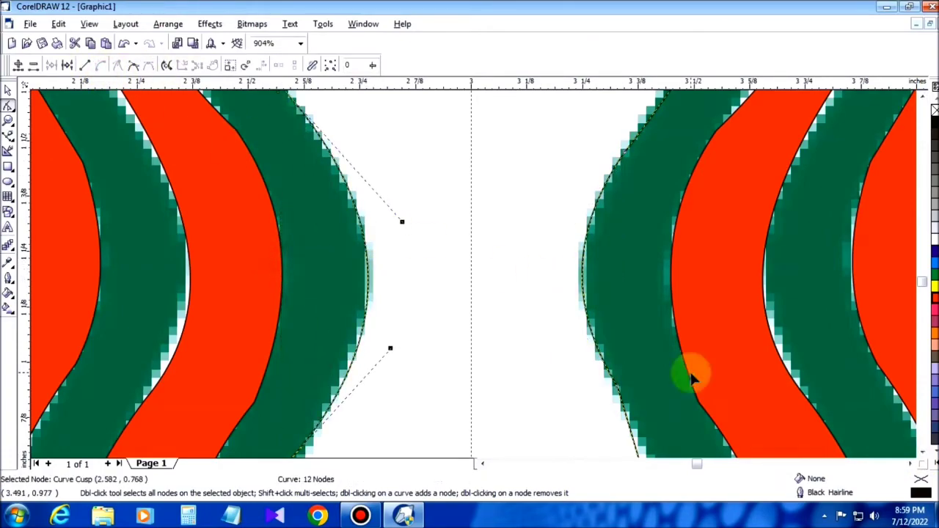
Curve the torso's lower sides along the hair and bow its bottom edge down to the circle.
click(922, 452)
click(922, 452)
click(671, 261)
click(101, 65)
drag(662, 226, 688, 187)
drag(271, 307, 250, 288)
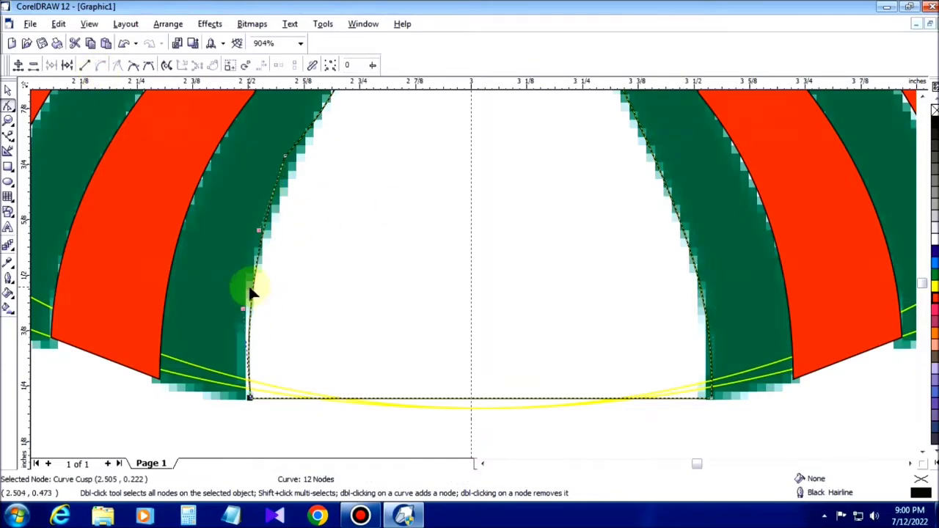
drag(466, 398, 470, 408)
click(7, 90)
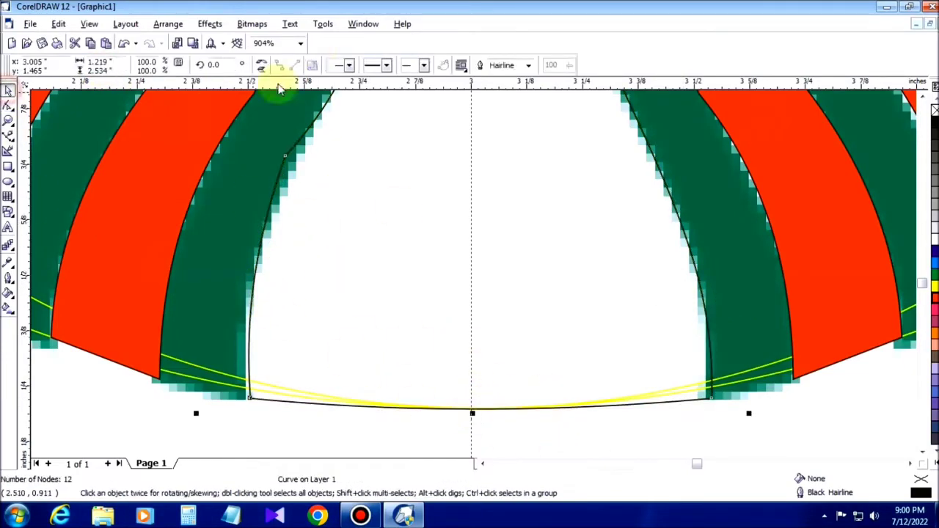
Remove the red fill from the crown at 100% zoom.
click(300, 44)
click(284, 77)
click(508, 193)
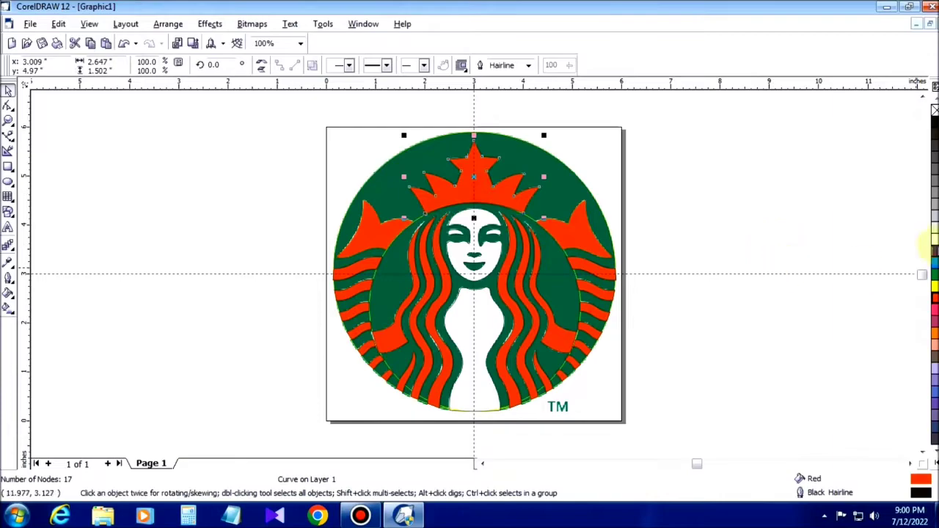
click(934, 110)
click(697, 161)
Trace the small green triangle inside the crown with a closed three-node outline.
scroll(457, 193, up, 2)
click(8, 136)
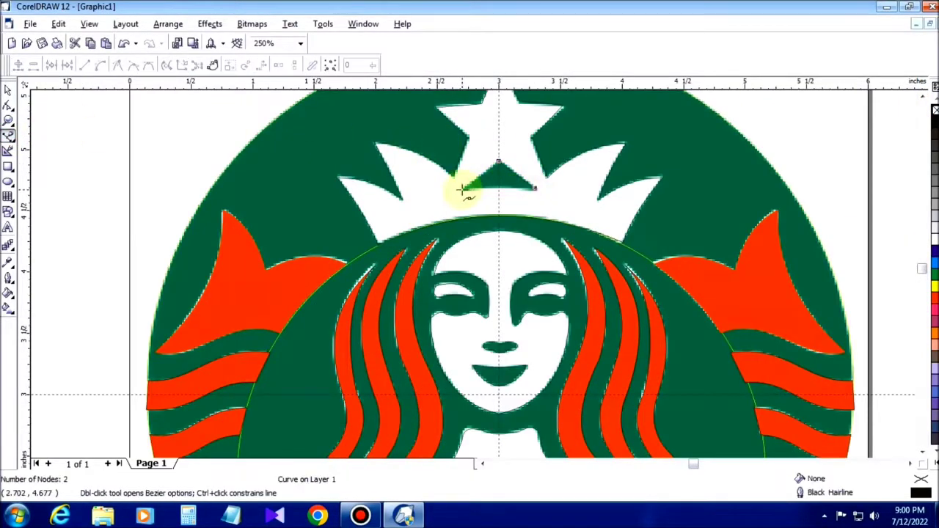
click(498, 160)
key(space)
Fill the background circles and the crown's small triangle with green C88 M27 Y97 K2.
click(935, 276)
click(905, 304)
mouse_move(921, 479)
mouse_down()
mouse_move(832, 307)
mouse_move(734, 386)
mouse_up()
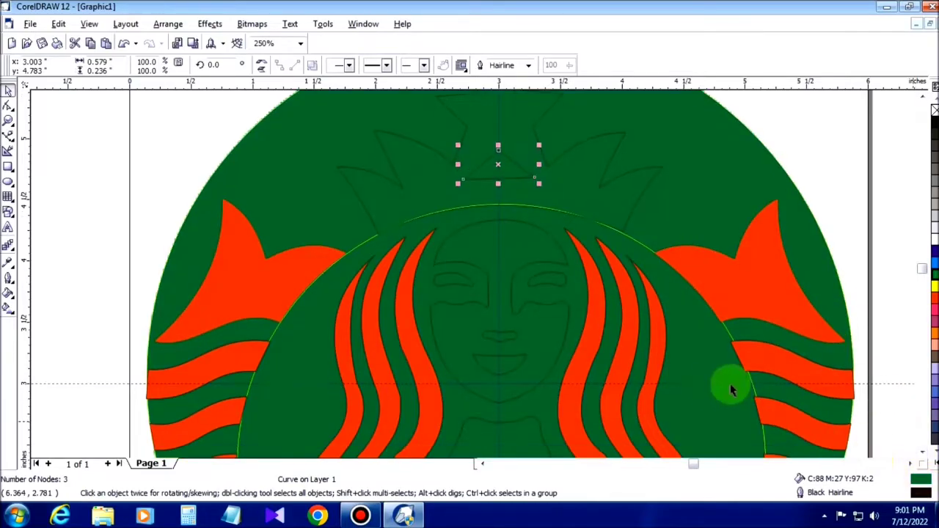
Give the crown's small triangle a white outline, and colour the crown's fill and outline white.
click(605, 188)
click(532, 177)
right_click(518, 176)
click(693, 315)
right_click(936, 240)
click(589, 159)
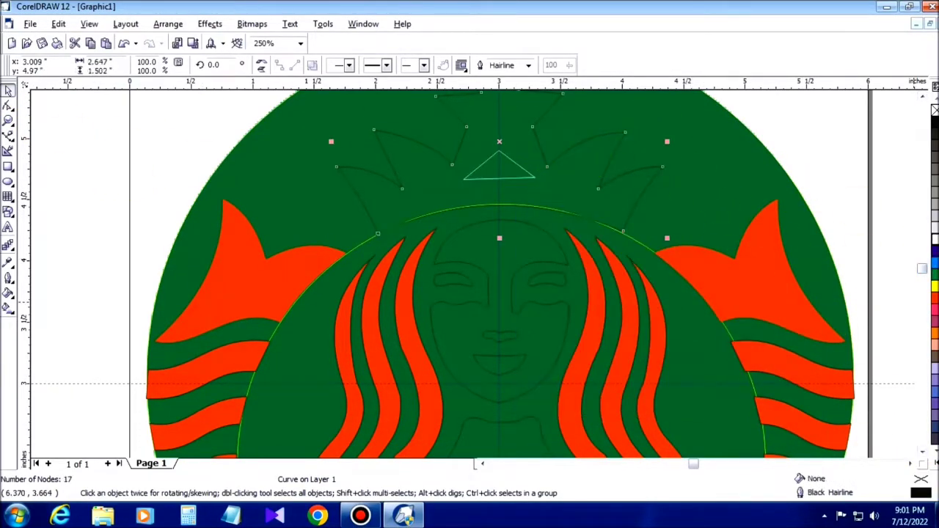
click(936, 241)
right_click(936, 241)
Colour the fill and outline of the face and both eyes white.
click(570, 263)
click(936, 241)
right_click(936, 240)
click(534, 282)
click(935, 240)
right_click(935, 240)
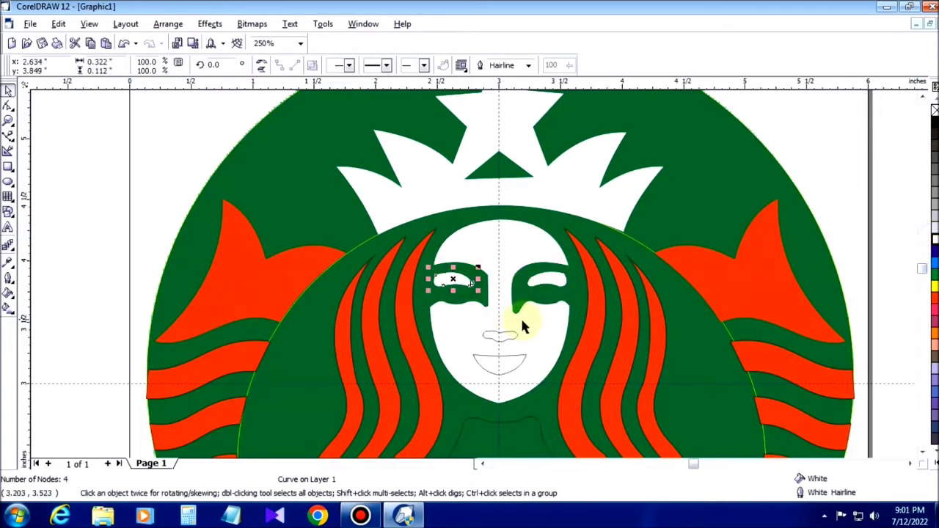
Fill the nose and mouth with the logo's green and remove the mouth's black outline.
click(516, 335)
click(935, 275)
right_click(935, 274)
click(517, 173)
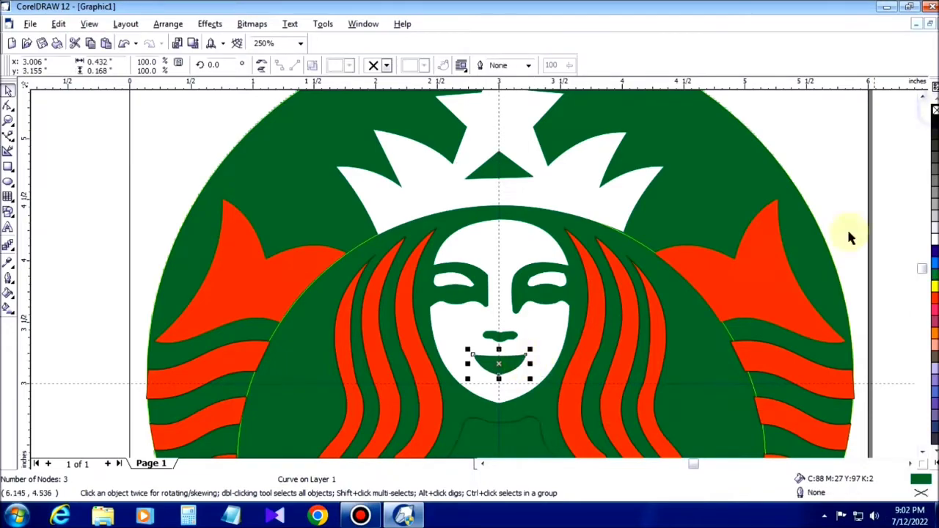
Fill the hair strands right of the face and the torso with white.
click(623, 288)
click(932, 238)
click(935, 239)
click(594, 302)
click(935, 239)
click(492, 427)
click(935, 239)
Colour the hair strands left of the face white, including their outlines.
click(406, 308)
click(935, 240)
click(368, 302)
click(935, 239)
right_click(935, 239)
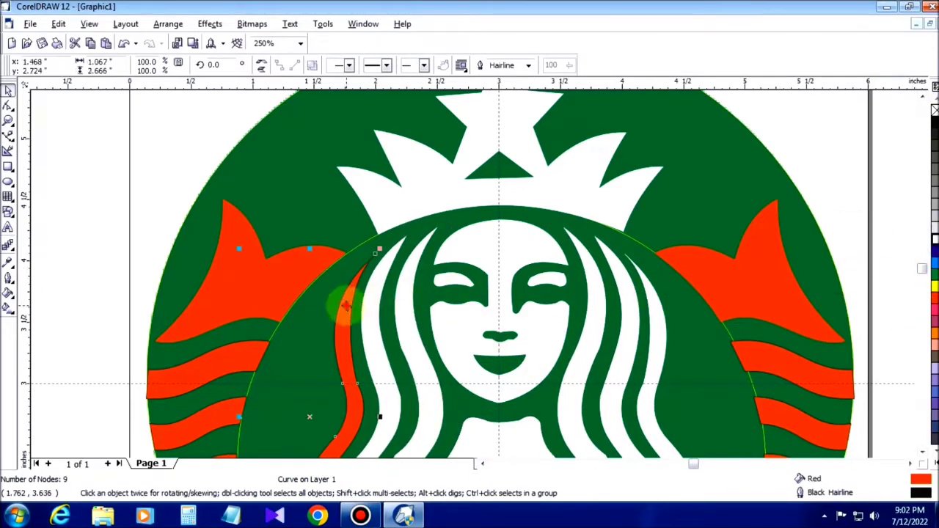
click(345, 306)
click(935, 239)
right_click(935, 239)
Remove the inner circle's outline and fill the remaining red tail shapes on both sides of the logo with white.
click(668, 275)
right_click(935, 111)
scroll(873, 377, down, 1)
click(910, 463)
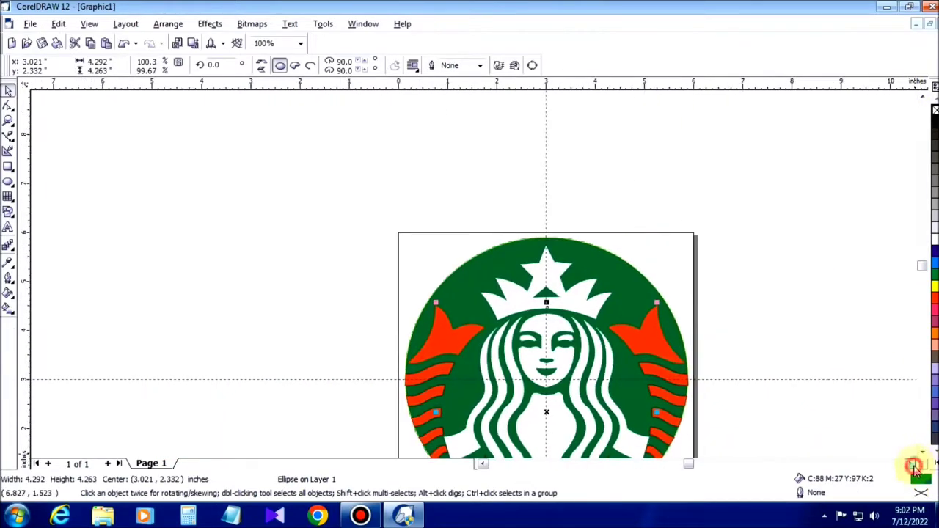
click(923, 452)
drag(593, 408, 591, 404)
click(932, 239)
drag(388, 164, 478, 413)
click(931, 238)
Change the outer circle's outline colour to white.
click(757, 348)
click(630, 184)
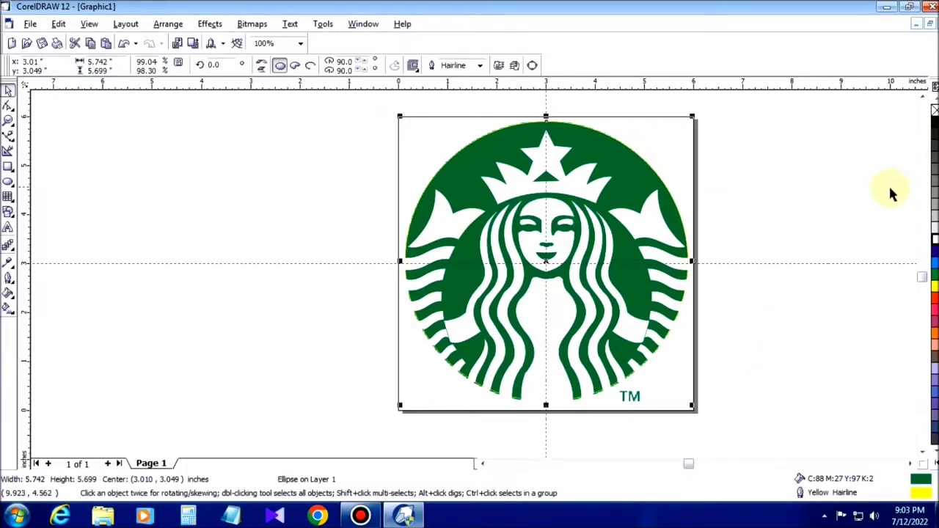
click(830, 220)
Nudge the reference bitmap left off the page so it sits beside the traced logo.
click(631, 397)
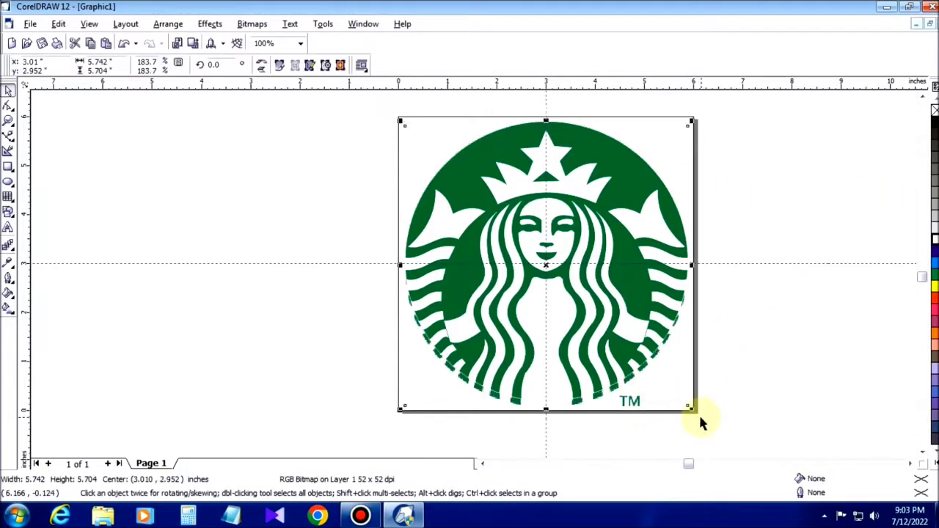
key(Left)
key(Left)
key(Left)
key(Left)
key(Left)
key(Left)
key(Left)
key(Left)
key(Left)
key(Left)
key(Left)
key(Left)
key(Left)
key(Left)
key(Left)
key(Left)
key(Left)
key(Left)
key(Left)
key(Left)
key(Left)
click(696, 418)
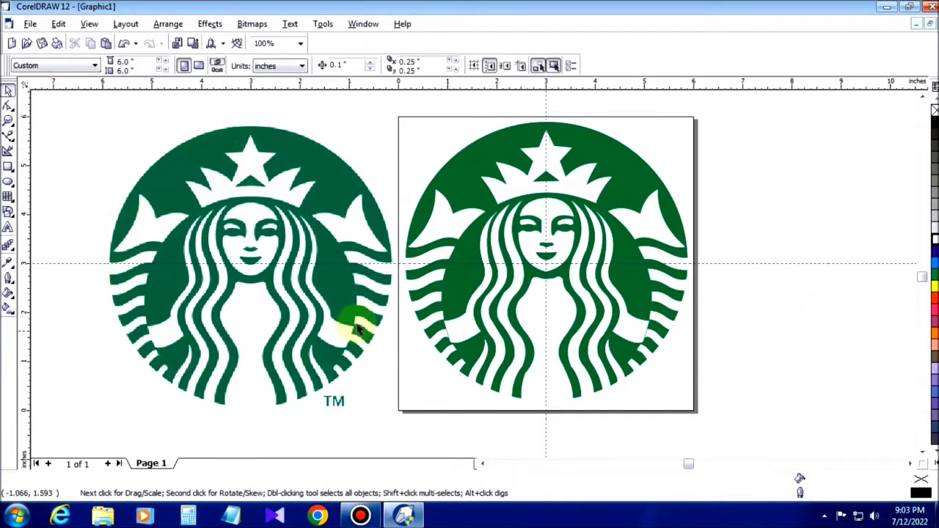
Recolour the outer and inner background circles red.
click(416, 244)
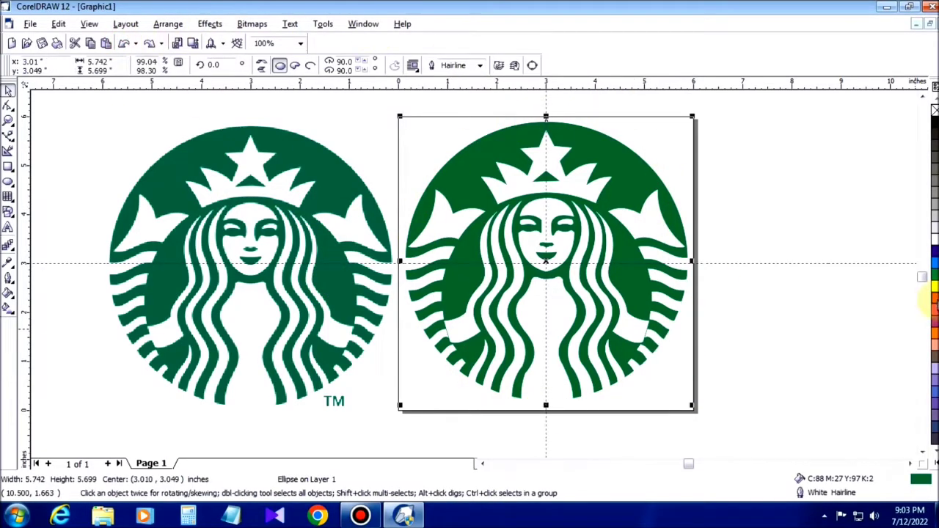
click(928, 301)
click(640, 282)
click(933, 299)
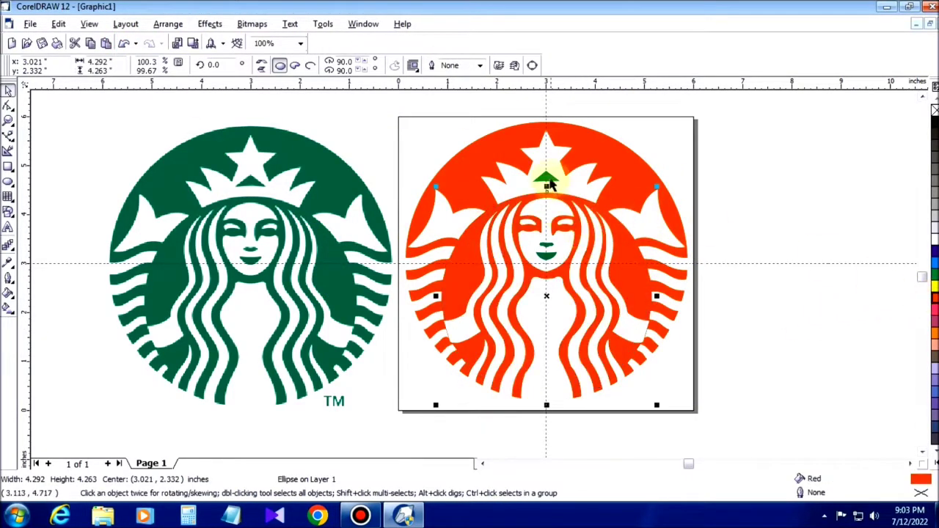
Recolour the crown's small triangle, the nose and the mouth red.
click(548, 178)
click(933, 299)
click(546, 244)
right_click(934, 111)
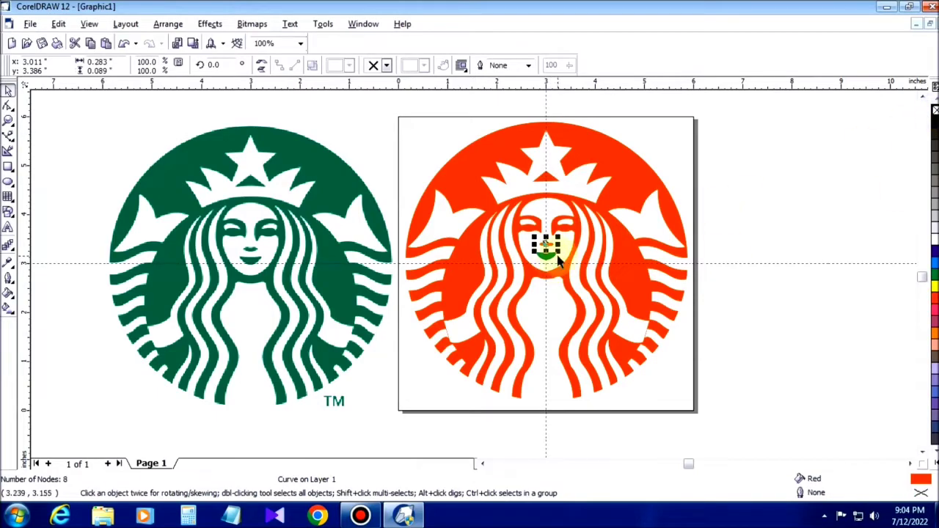
click(933, 300)
click(845, 293)
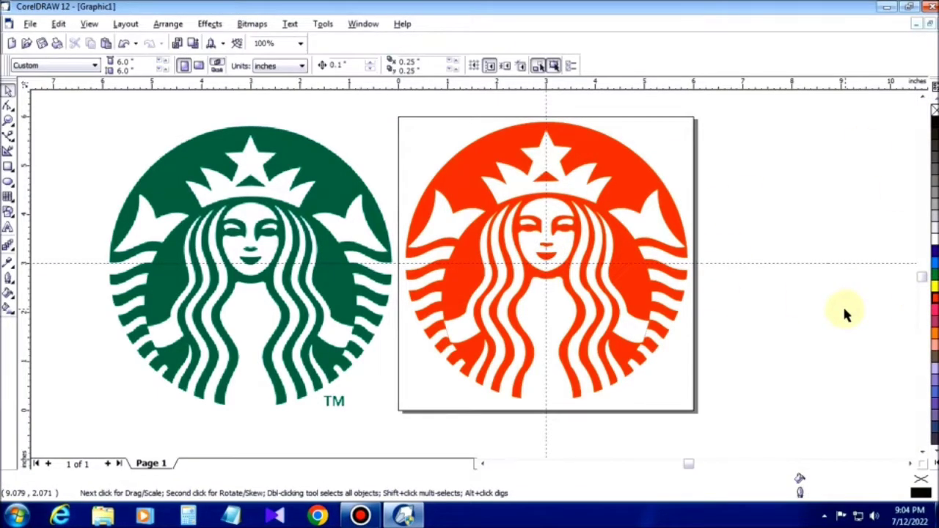